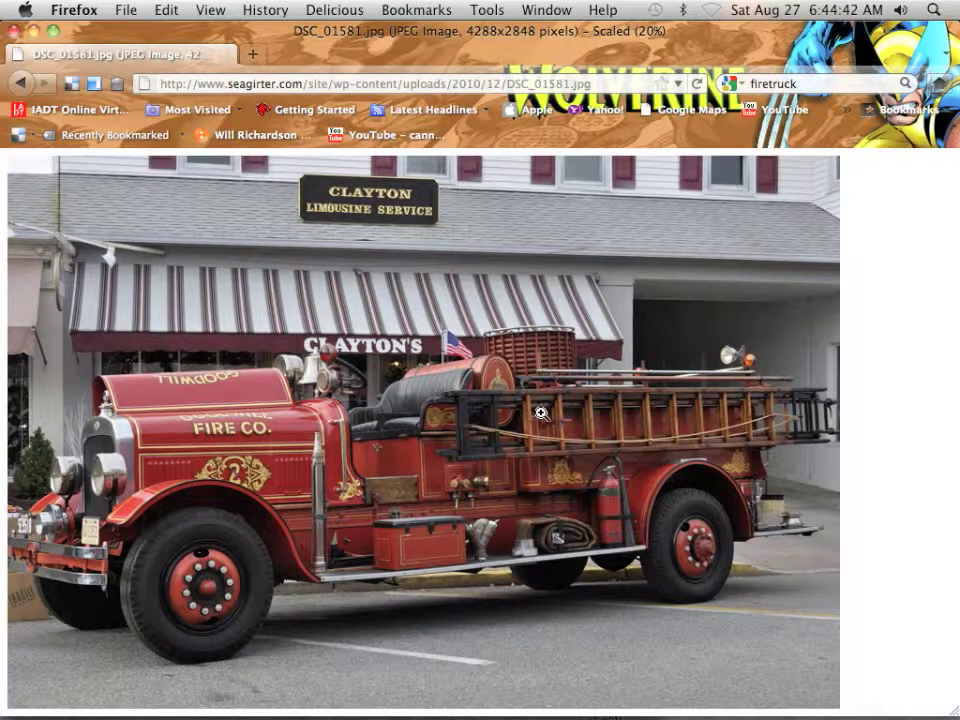
pyautogui.rightClick(341, 463)
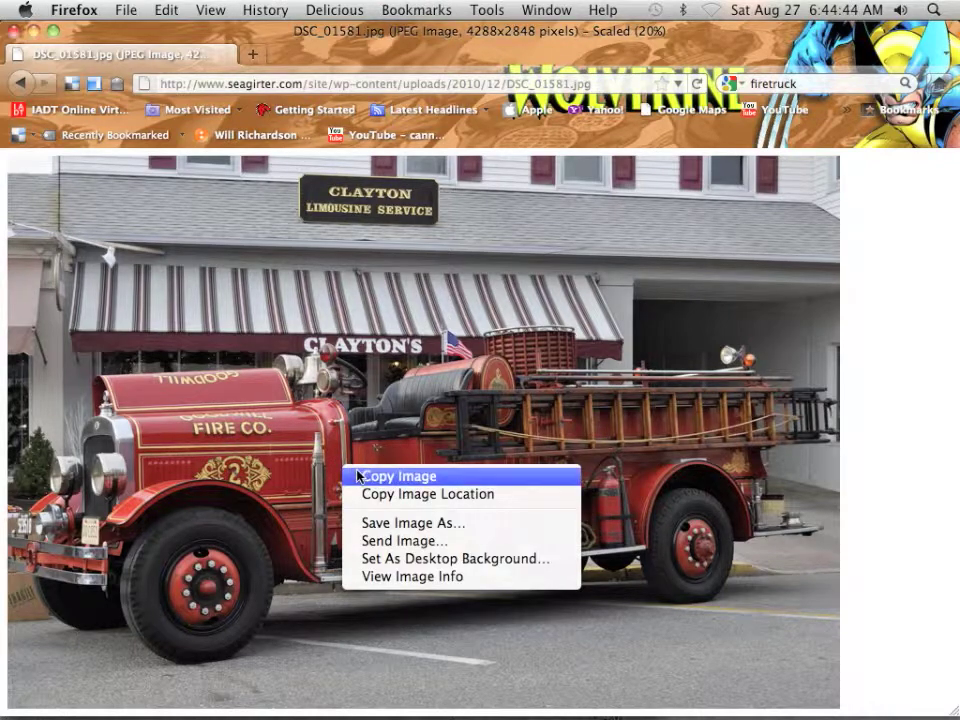
pyautogui.click(380, 522)
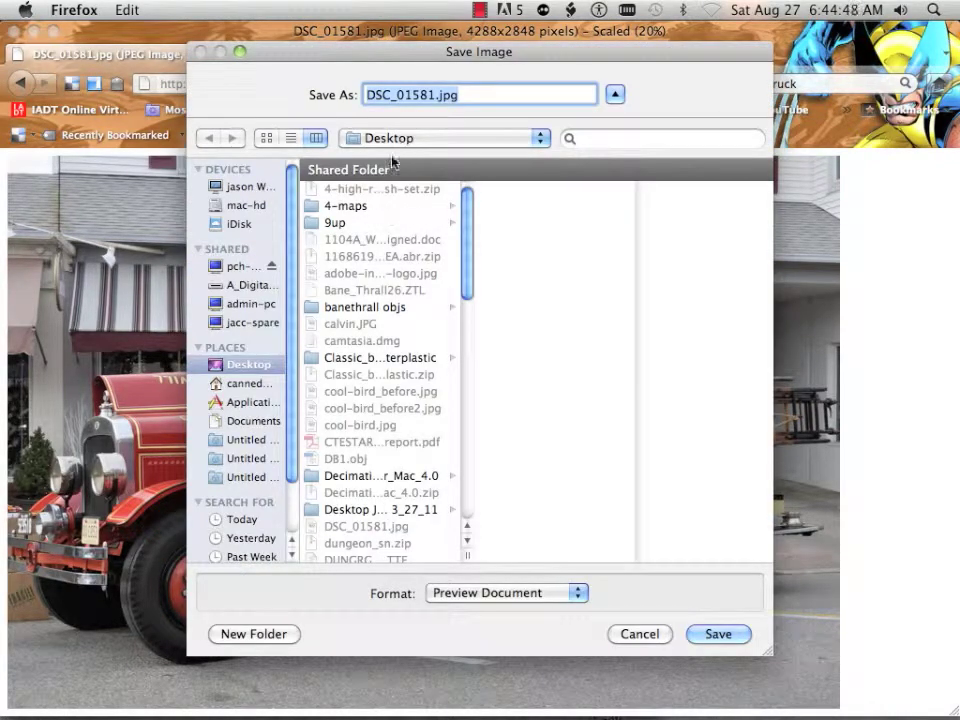
pyautogui.click(628, 634)
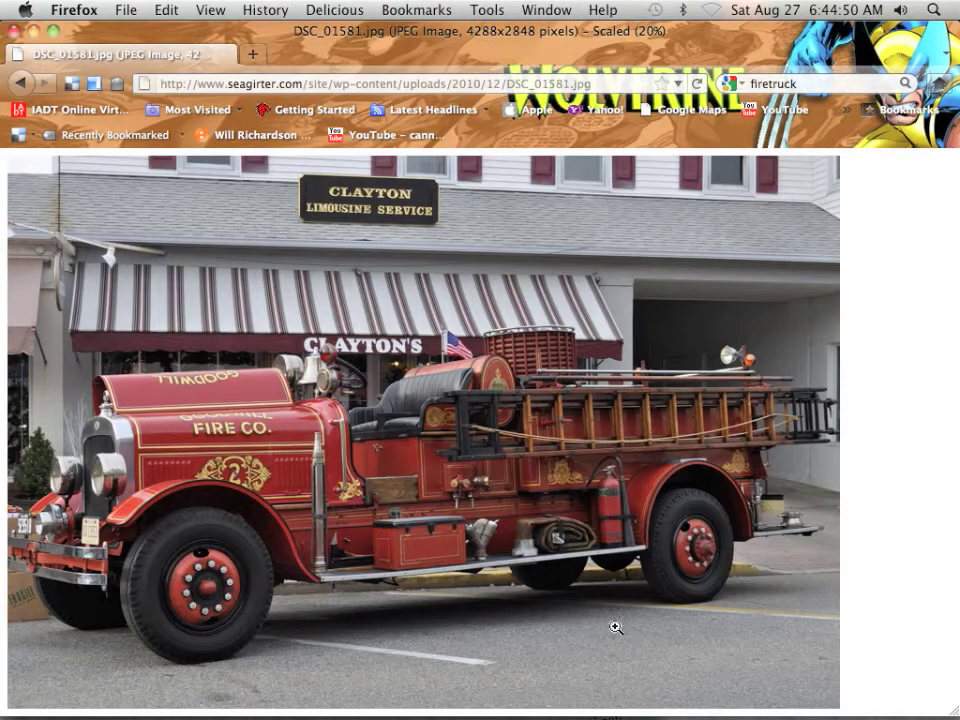
# Switch to Finder and launch Adobe Photoshop CS5.1 from its folder in Applications
pyautogui.press('super+Tab')
pyautogui.press('super+Tab')
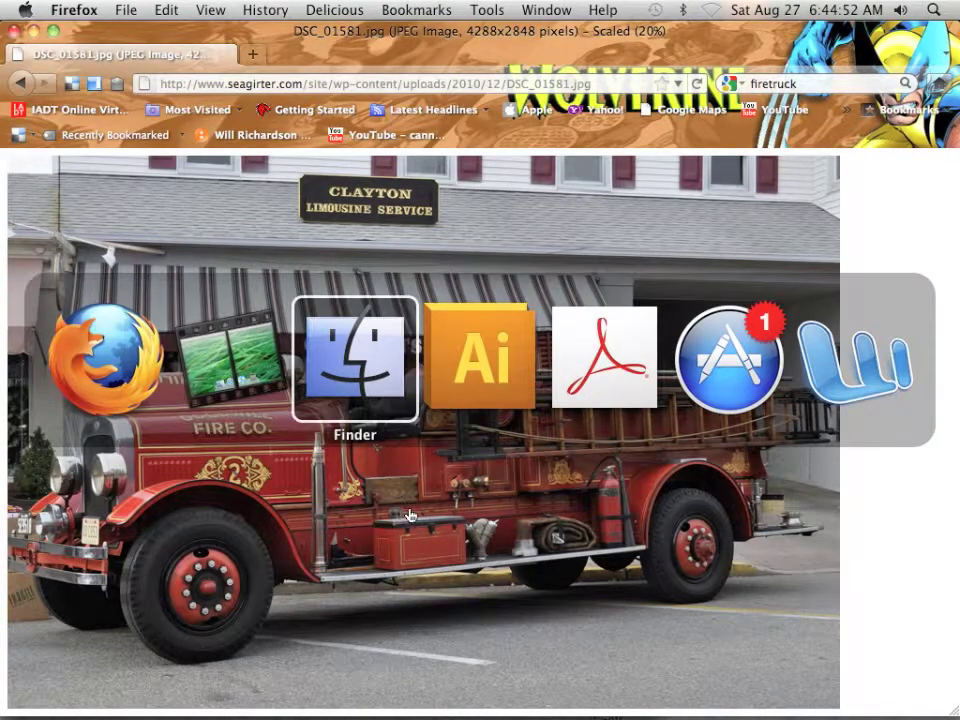
pyautogui.press('super+Tab')
pyautogui.press('super+shift+Tab')
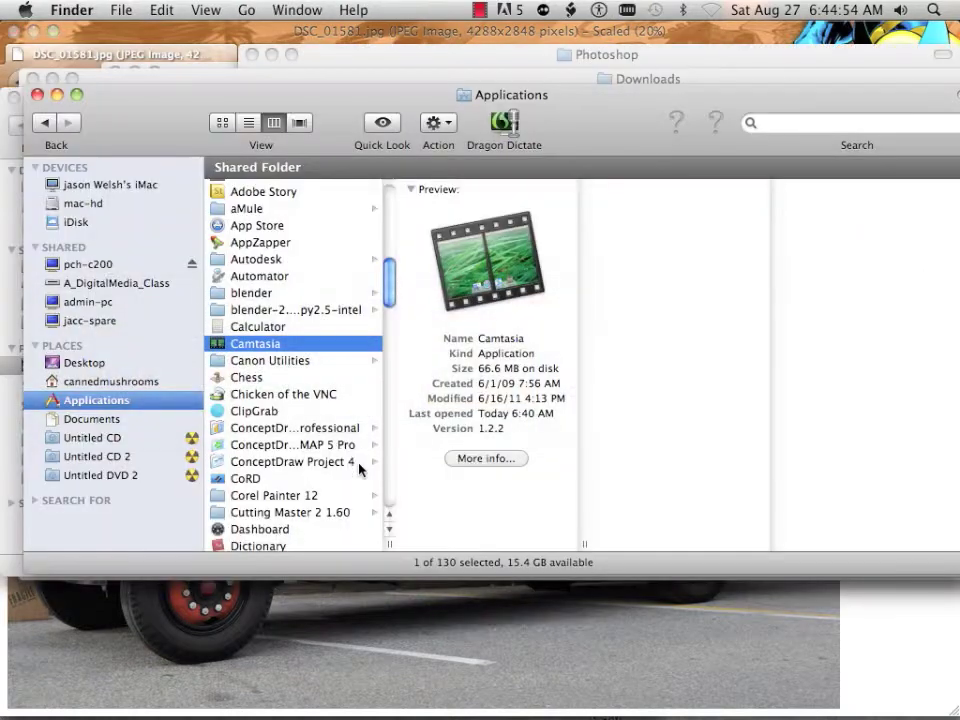
pyautogui.scroll(-12, 268, 398)
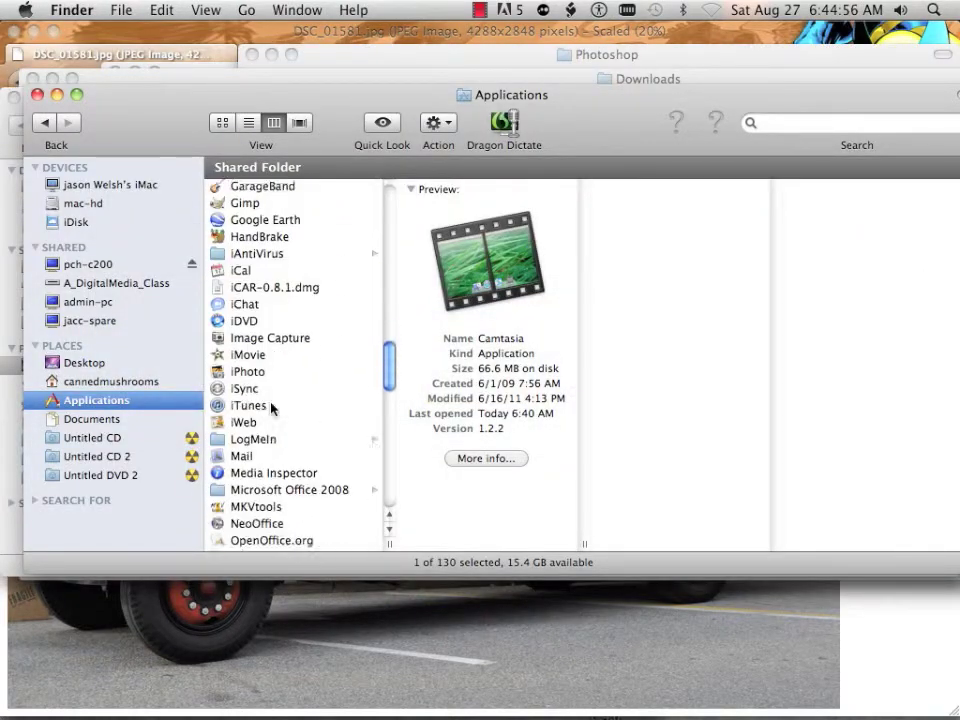
pyautogui.scroll(-2, 272, 408)
pyautogui.scroll(9, 295, 410)
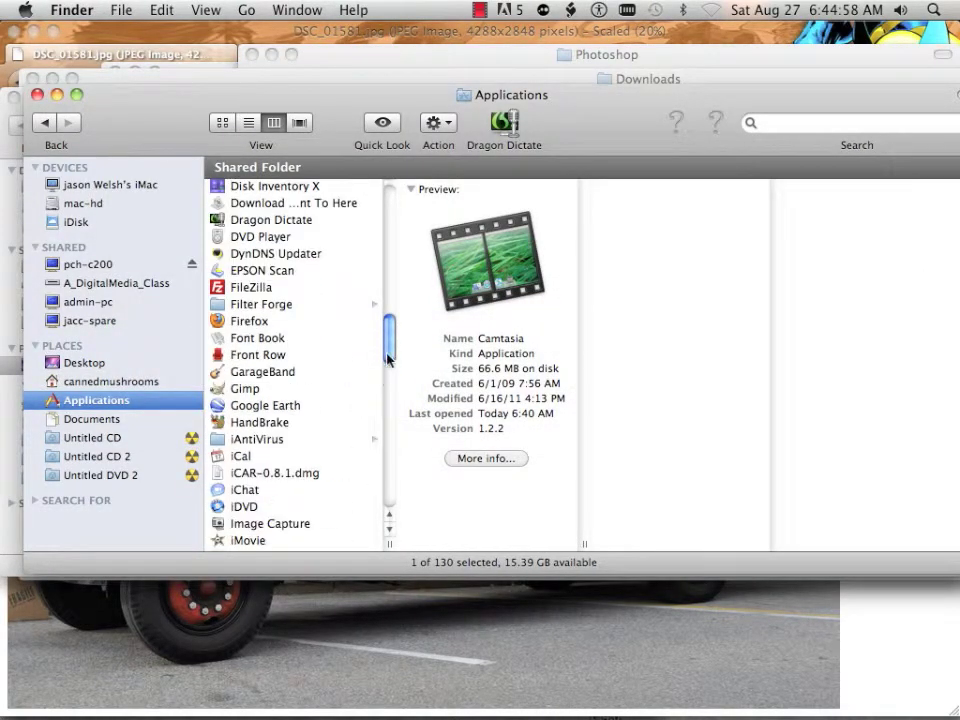
pyautogui.moveTo(390, 338); pyautogui.dragTo(385, 250)
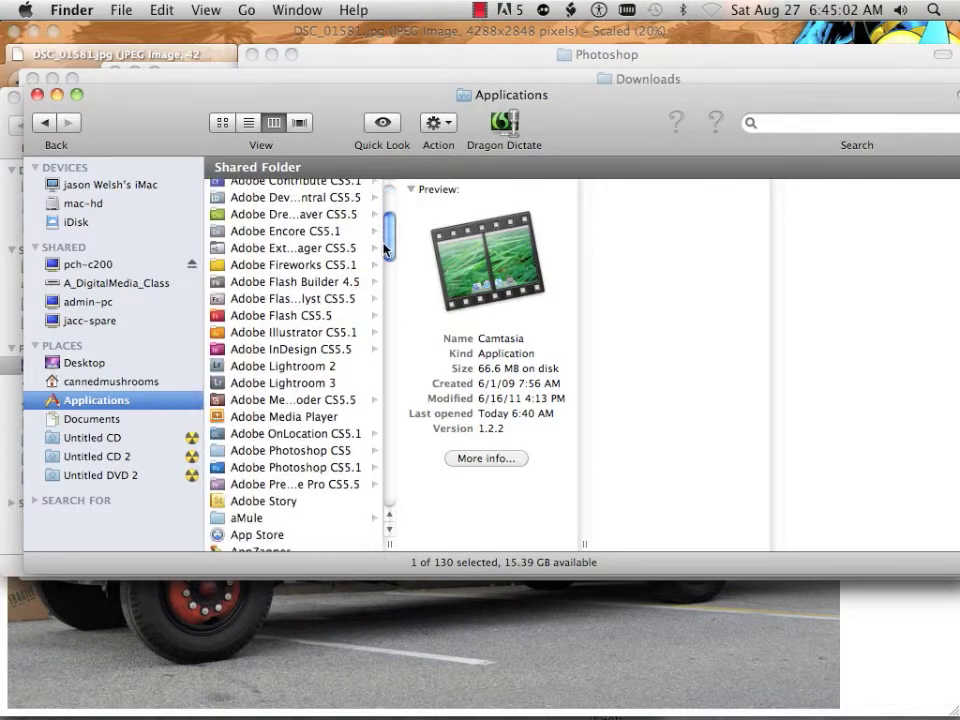
pyautogui.click(316, 472)
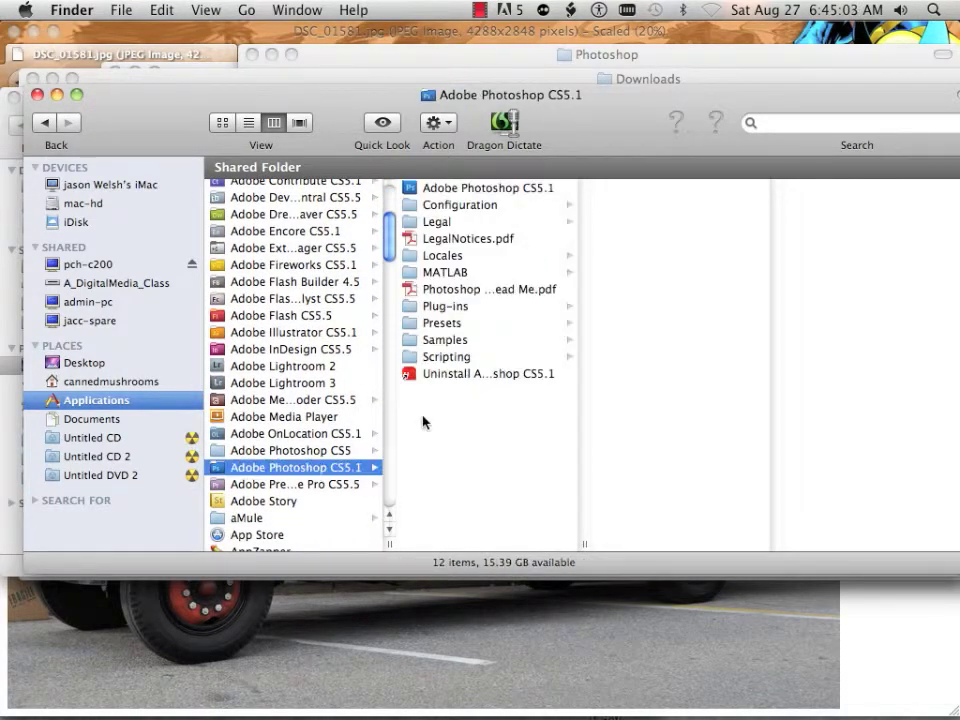
pyautogui.click(447, 191)
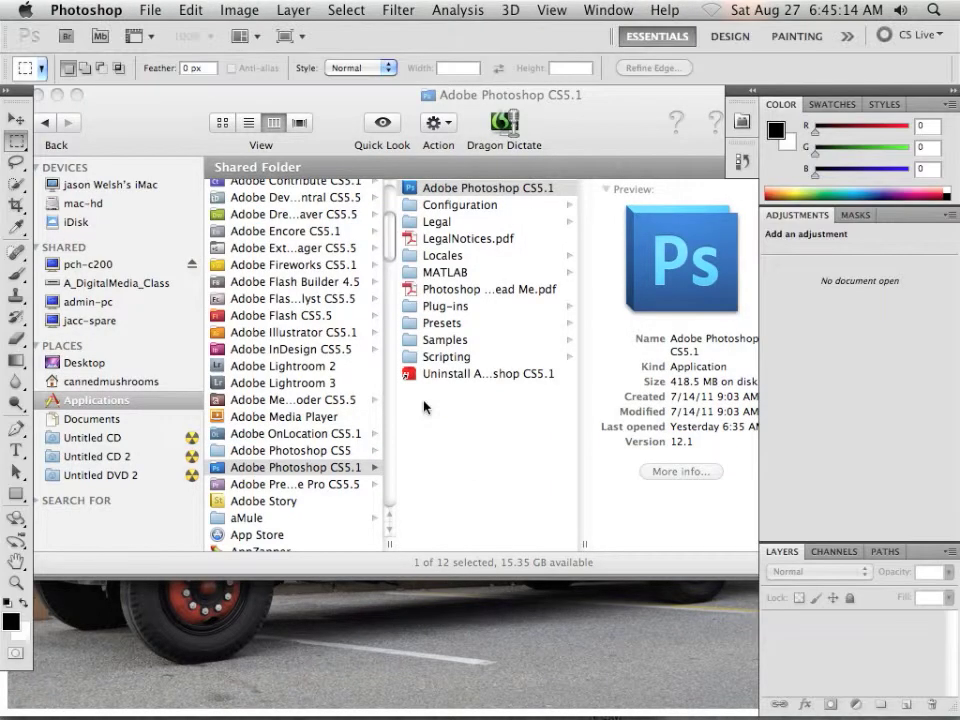
# Open the fire truck photo DSC_01581.jpg from the Desktop
pyautogui.click(149, 11)
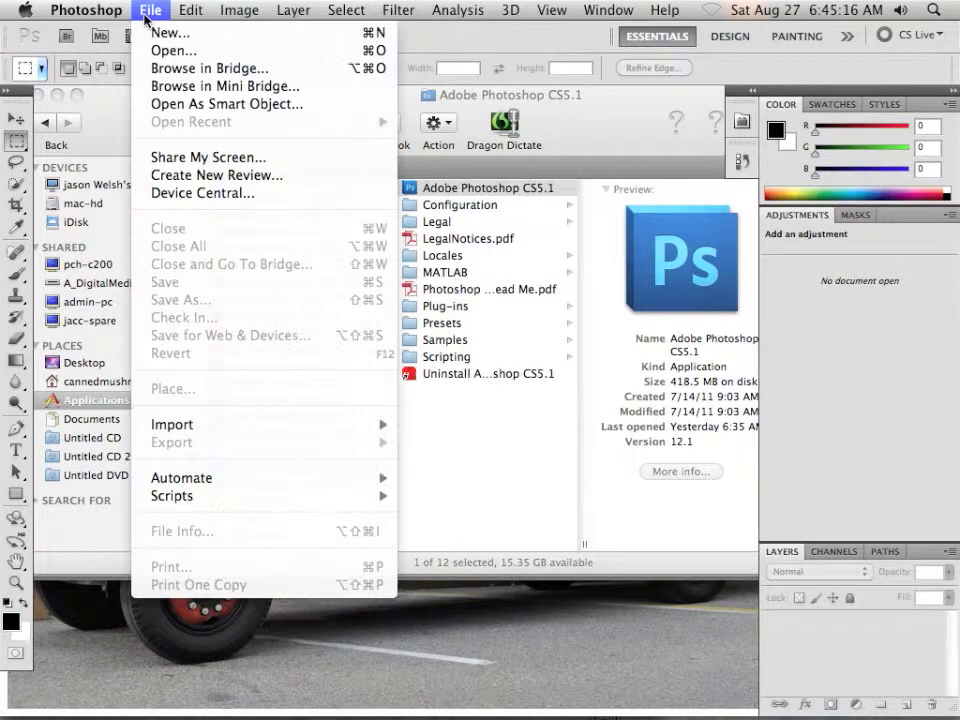
pyautogui.click(160, 50)
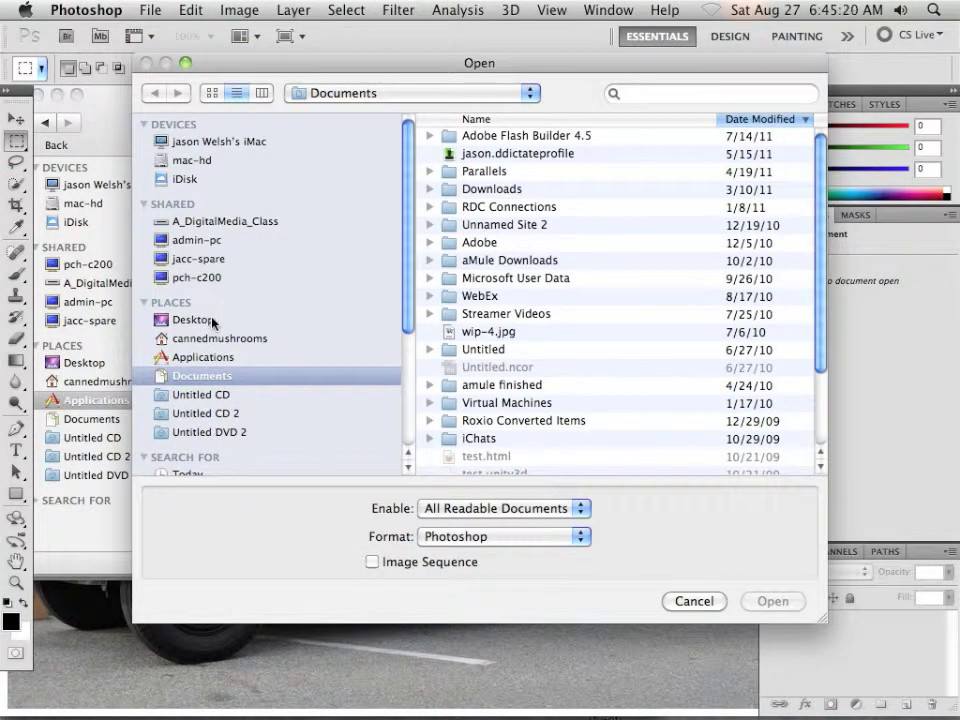
pyautogui.click(195, 320)
pyautogui.click(495, 162)
pyautogui.click(773, 601)
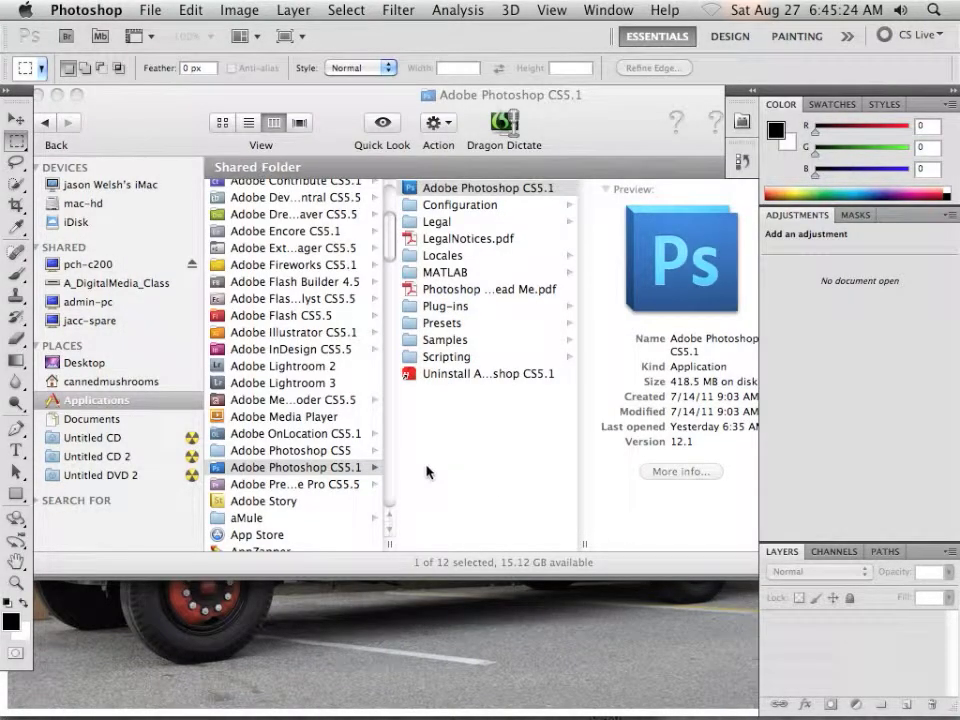
# Switch to Firefox, return to the firetruck image search results and examine the image size filter
pyautogui.click(445, 617)
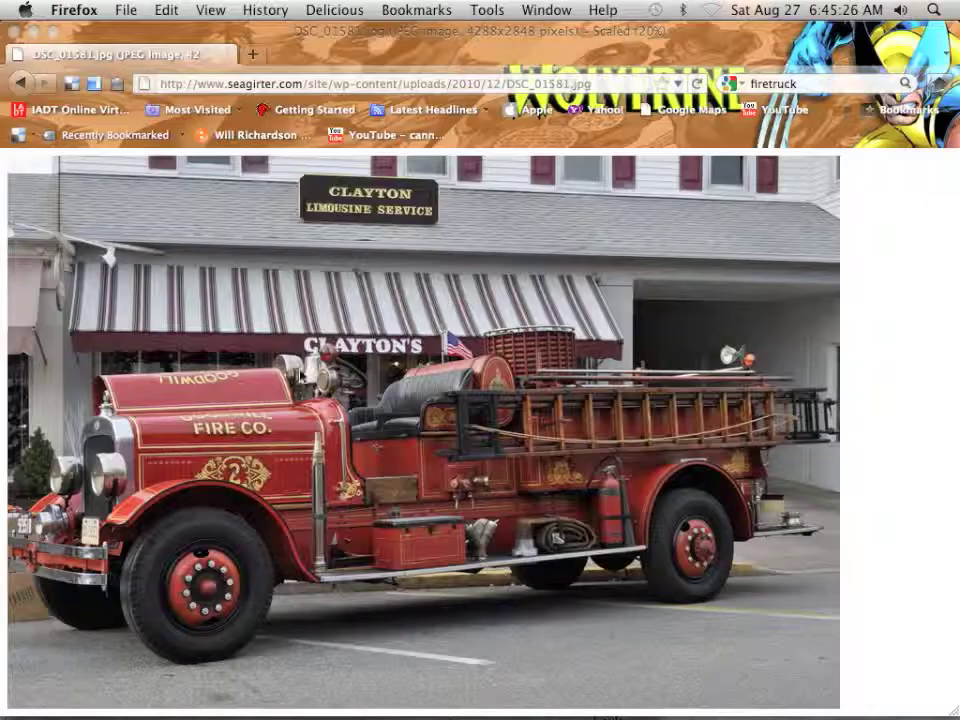
pyautogui.click(21, 84)
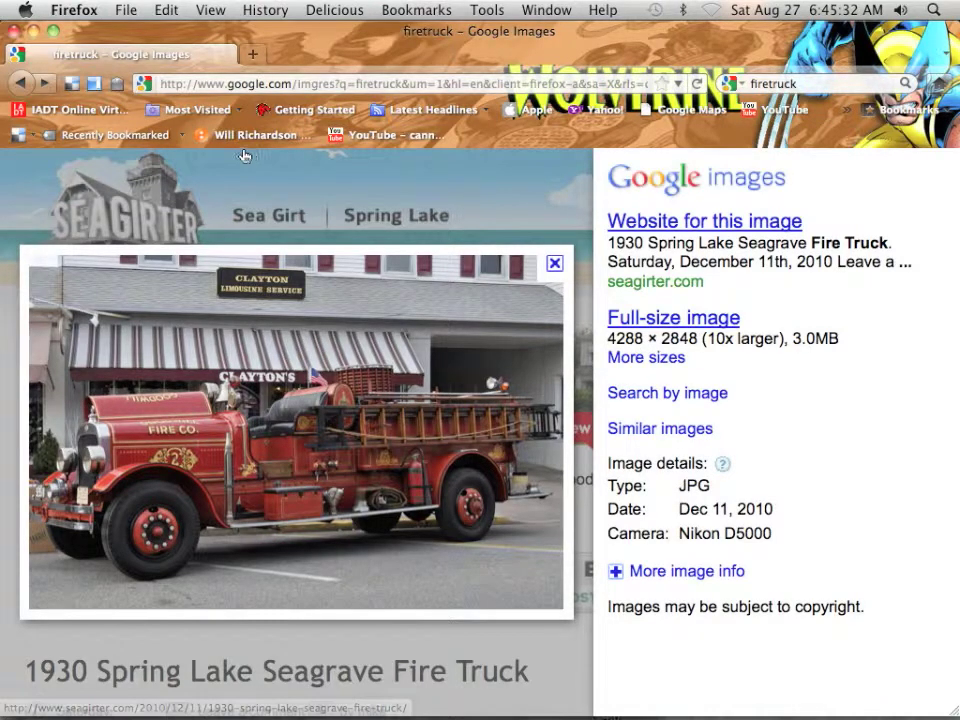
pyautogui.click(21, 84)
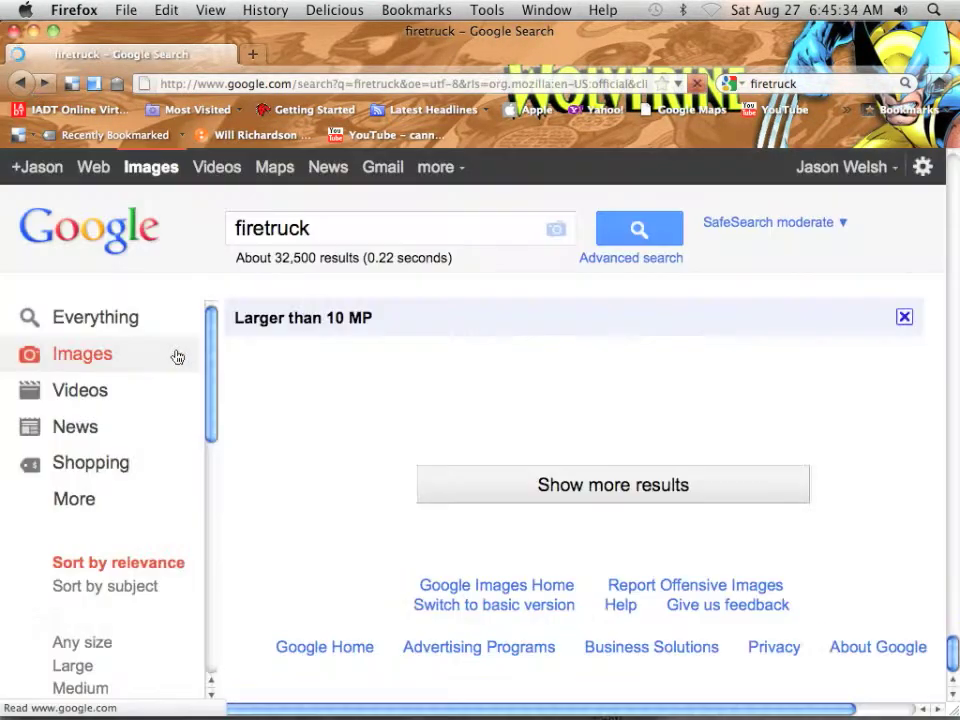
pyautogui.scroll(-5, 180, 443)
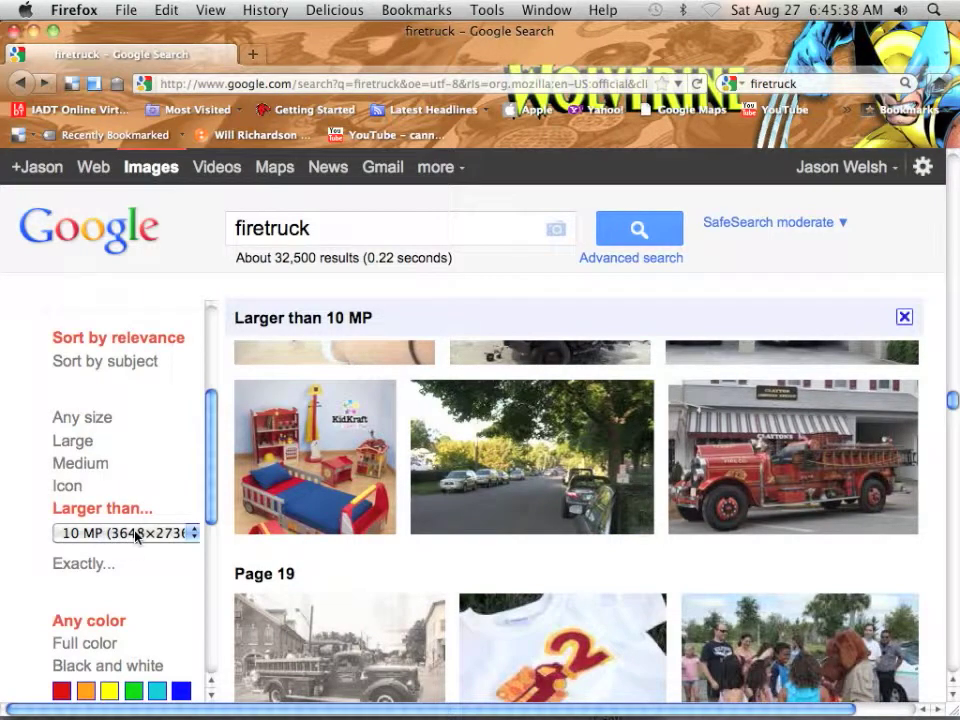
# Switch back to Photoshop and decline participation in the Adobe Product Improvement Program
pyautogui.press('super+Tab')
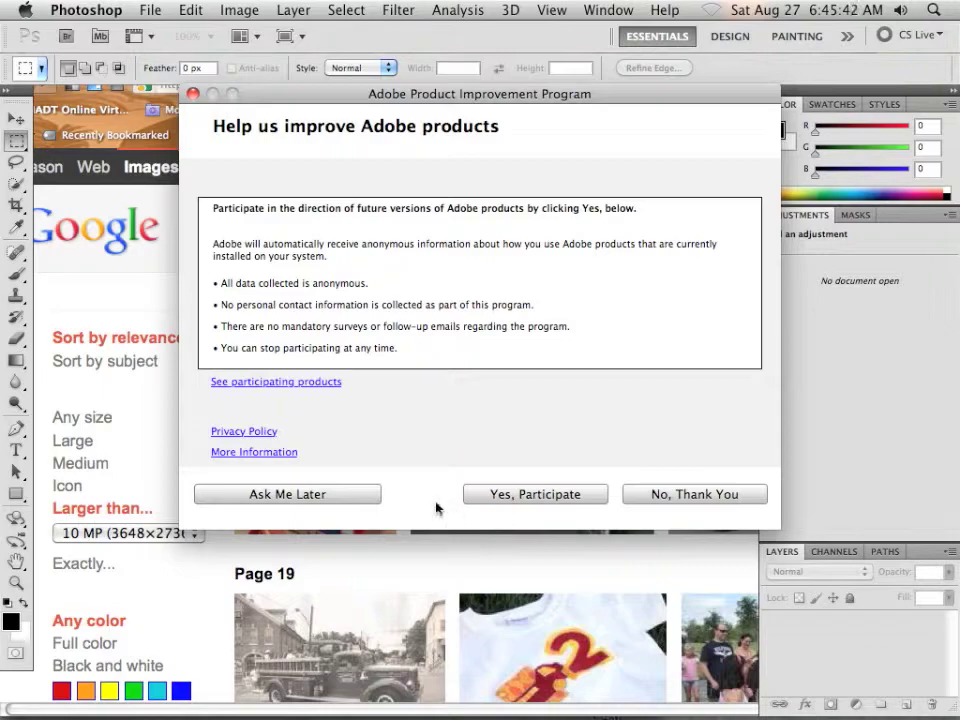
pyautogui.click(693, 494)
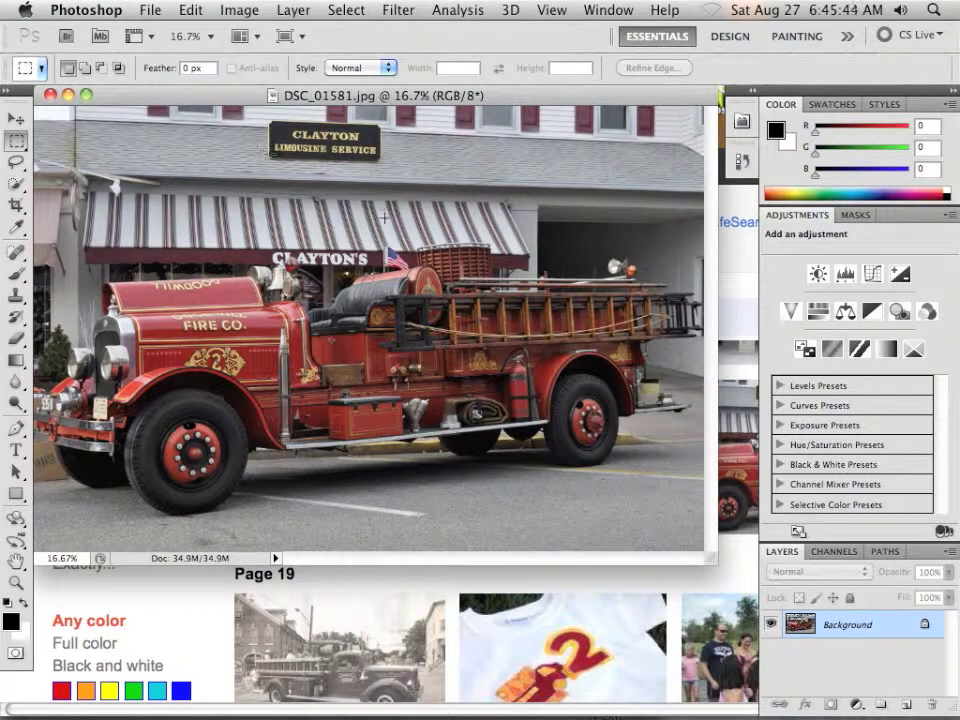
# Duplicate the Background layer of the fire truck photo and hide the original Background layer
pyautogui.scroll(5, 416, 284)
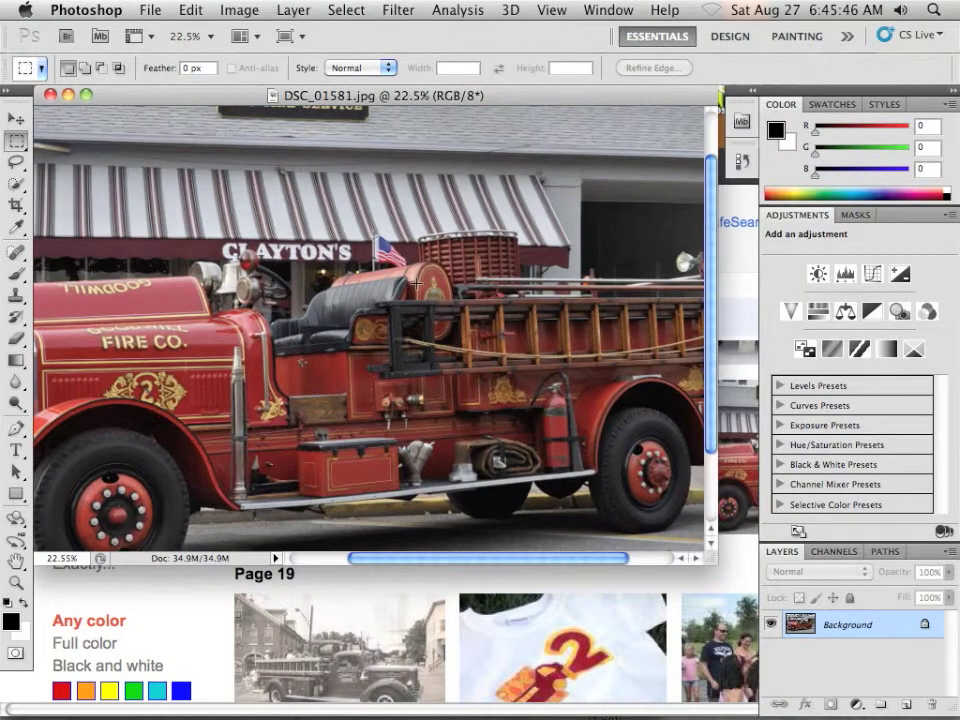
pyautogui.scroll(2, 416, 284)
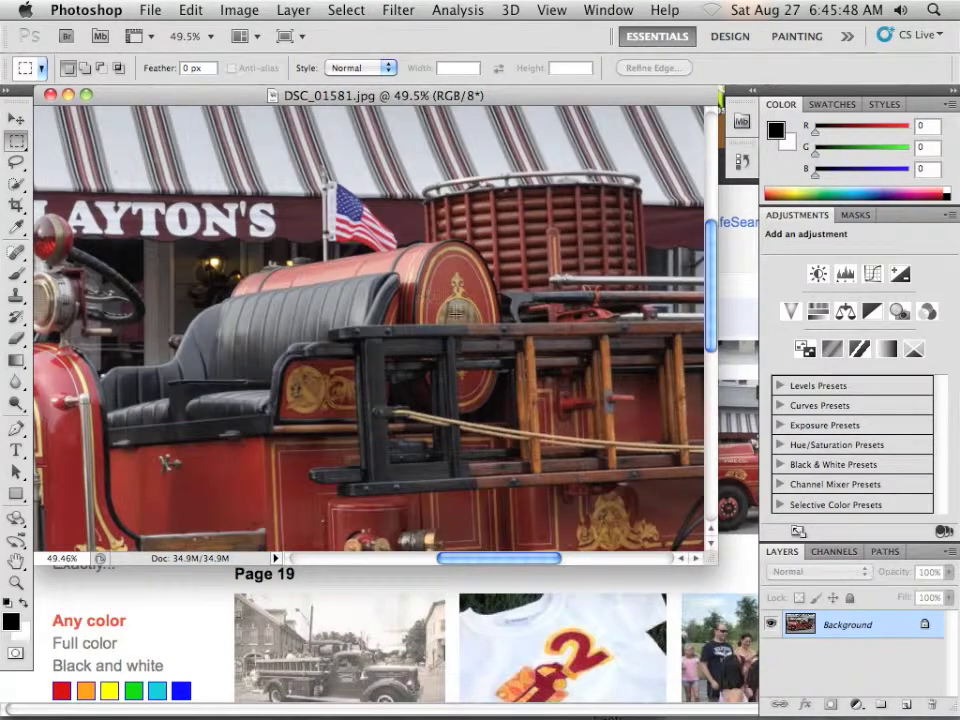
pyautogui.moveTo(455, 312); pyautogui.dragTo(550, 338)
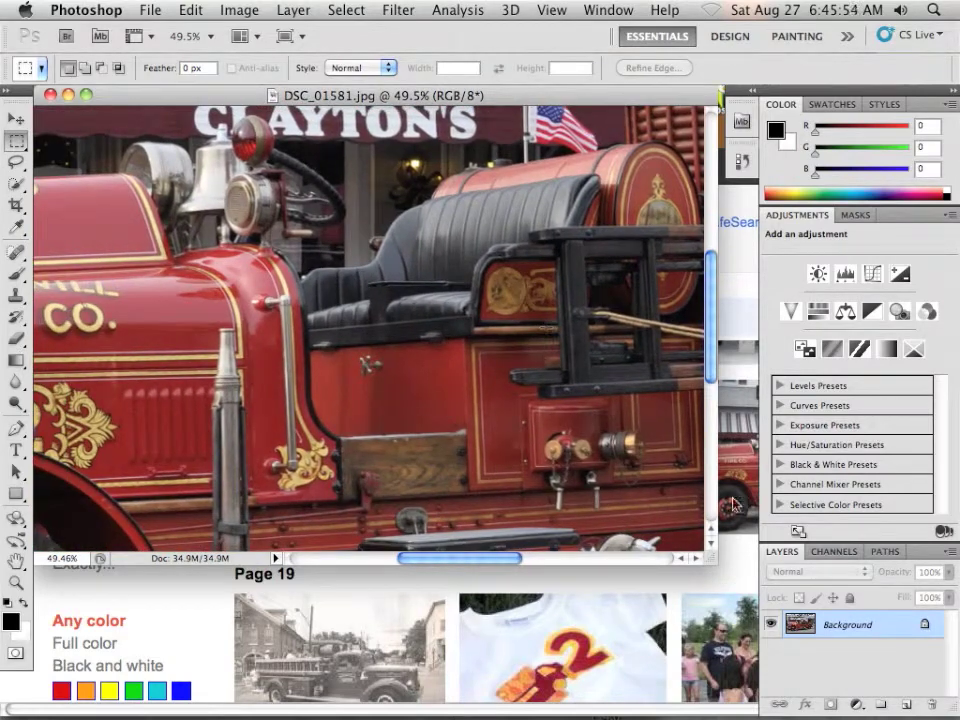
pyautogui.moveTo(879, 626); pyautogui.dragTo(907, 704)
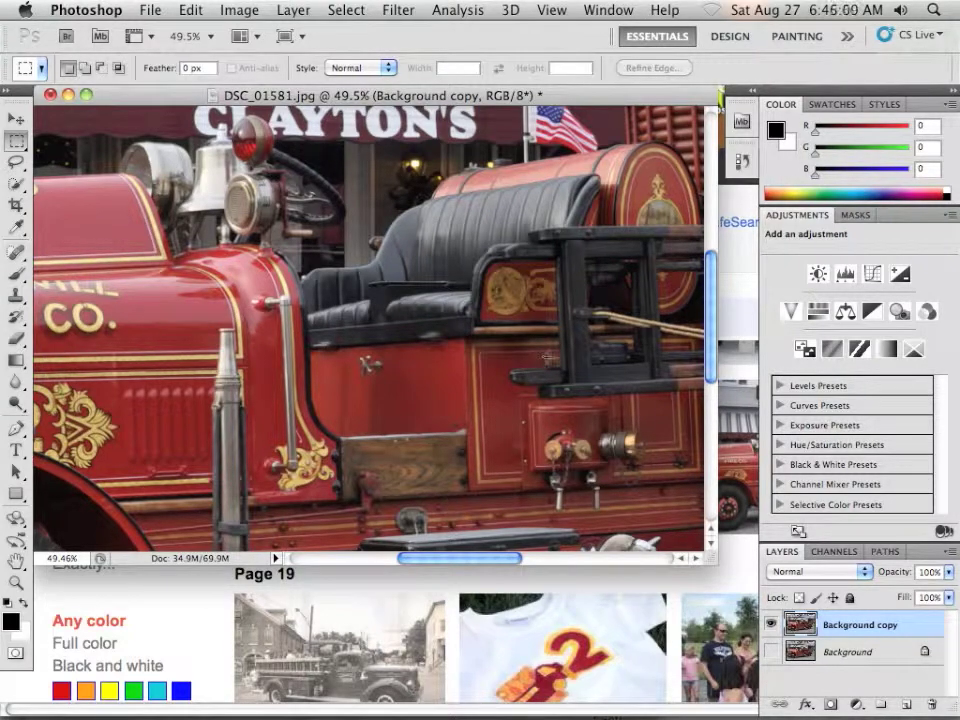
# Start a Black & White adjustment on the Background copy layer and set Reds to 175%
pyautogui.click(238, 12)
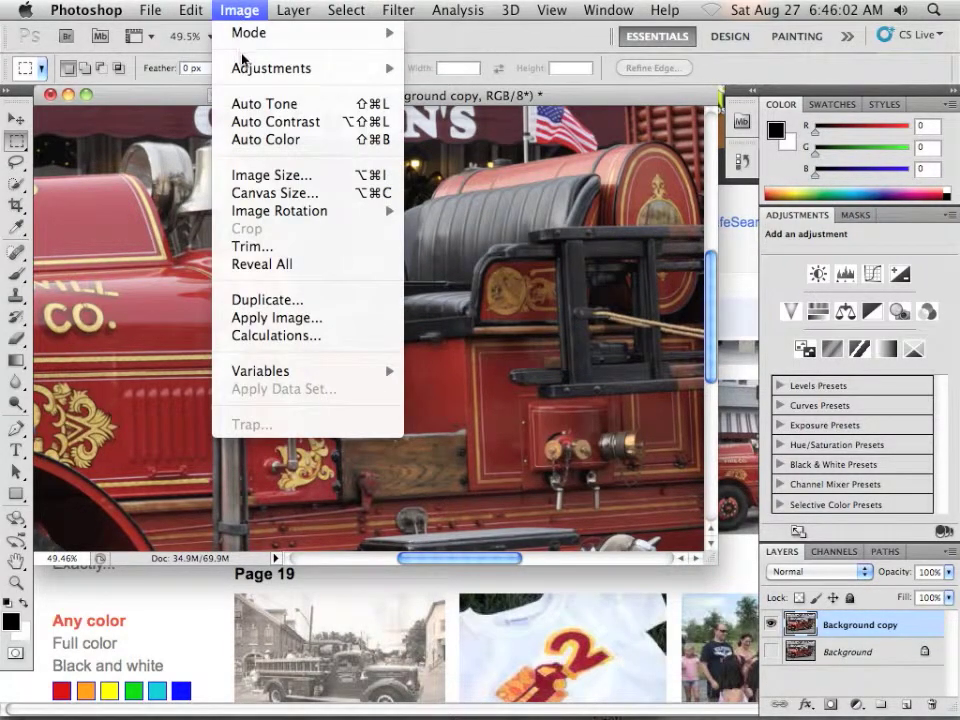
pyautogui.moveTo(243, 68)
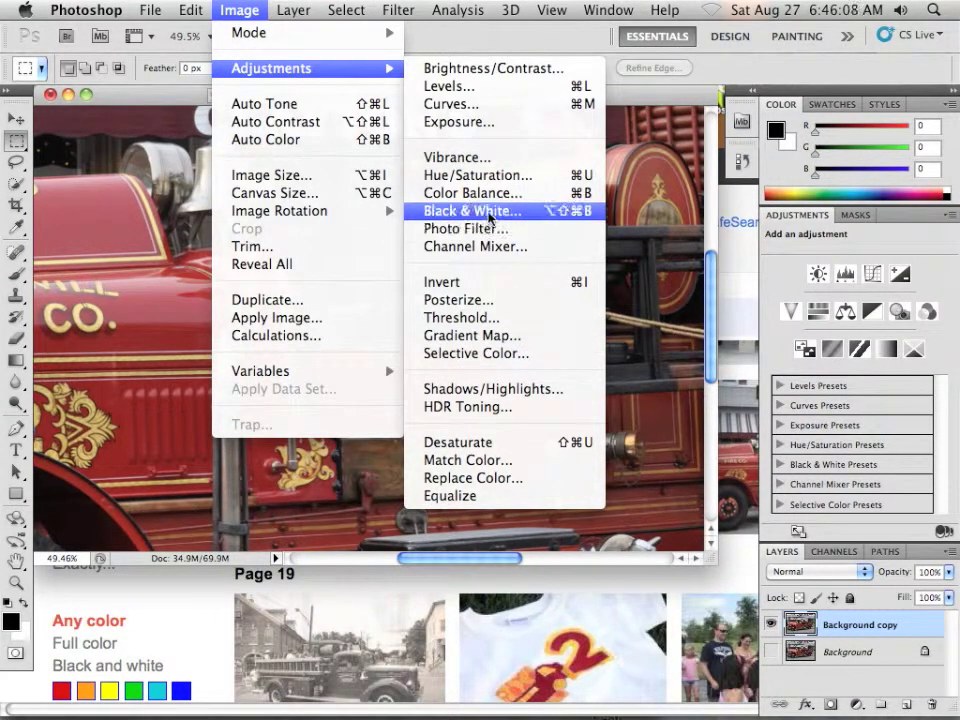
pyautogui.click(497, 211)
pyautogui.moveTo(422, 204); pyautogui.dragTo(486, 209)
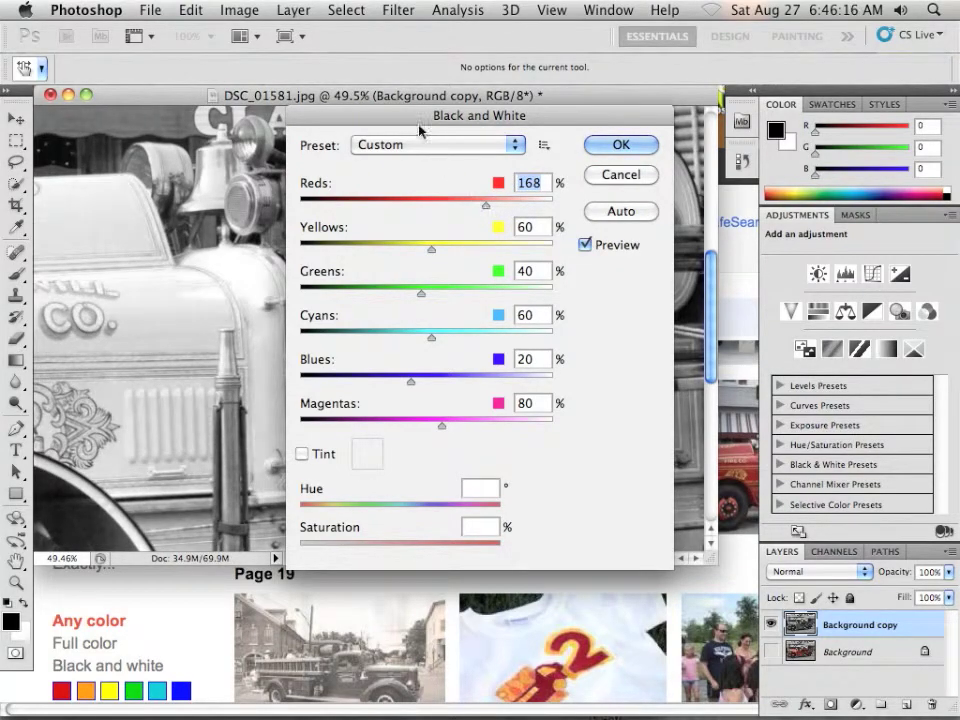
pyautogui.moveTo(410, 127); pyautogui.dragTo(624, 138)
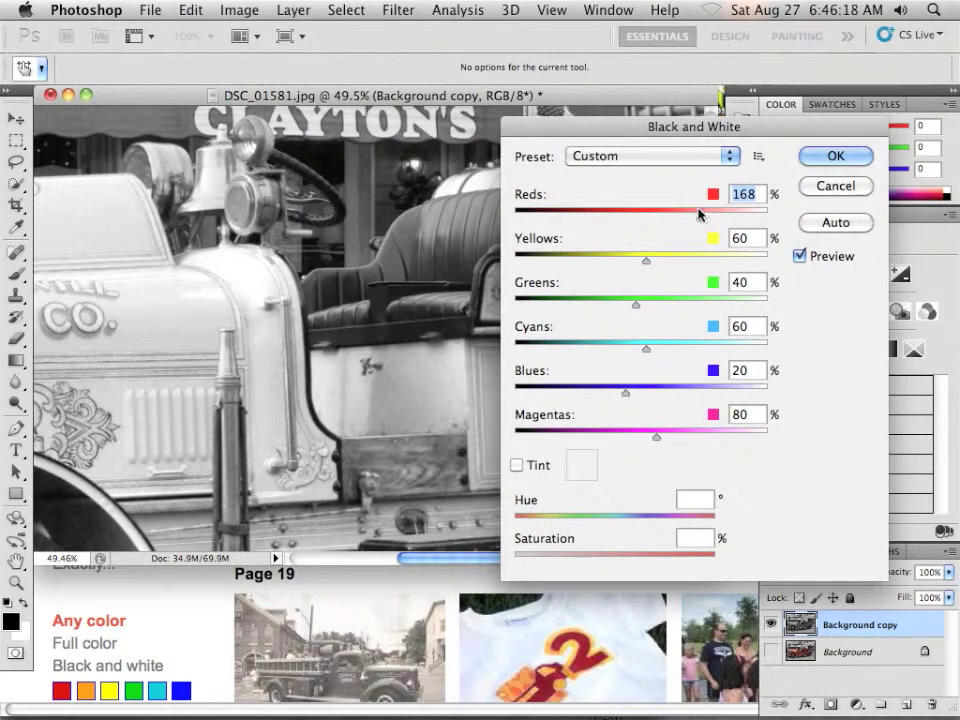
pyautogui.moveTo(700, 216); pyautogui.dragTo(704, 216)
# Set the Black & White adjustment's Yellows to 138%, Greens to 146%, Cyans to 194% and Blues to 224%
pyautogui.moveTo(646, 261); pyautogui.dragTo(686, 268)
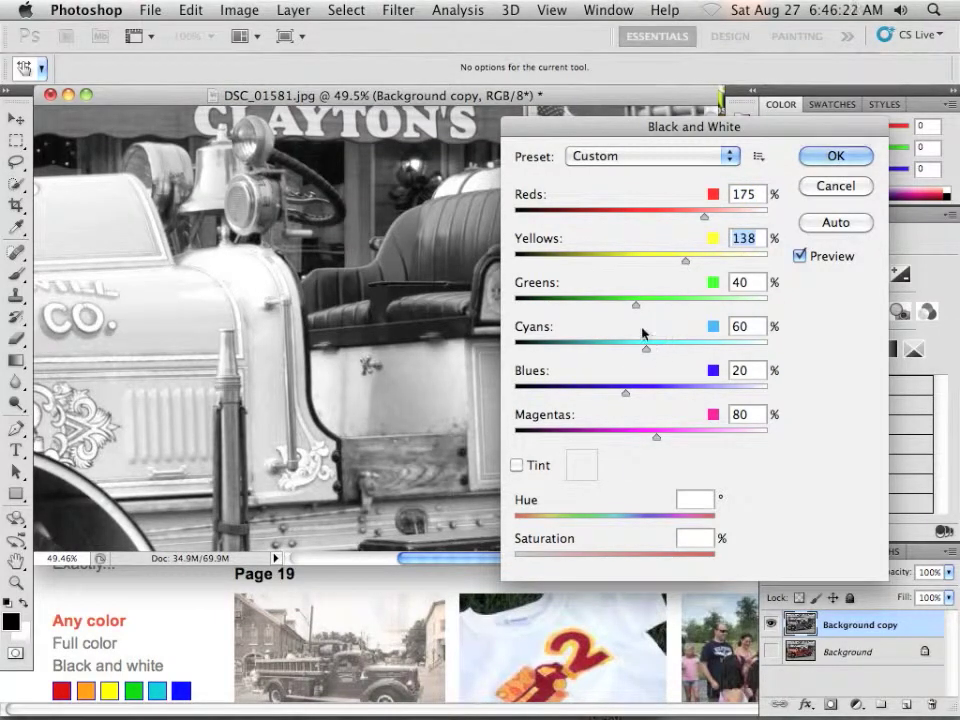
pyautogui.moveTo(636, 304); pyautogui.dragTo(689, 306)
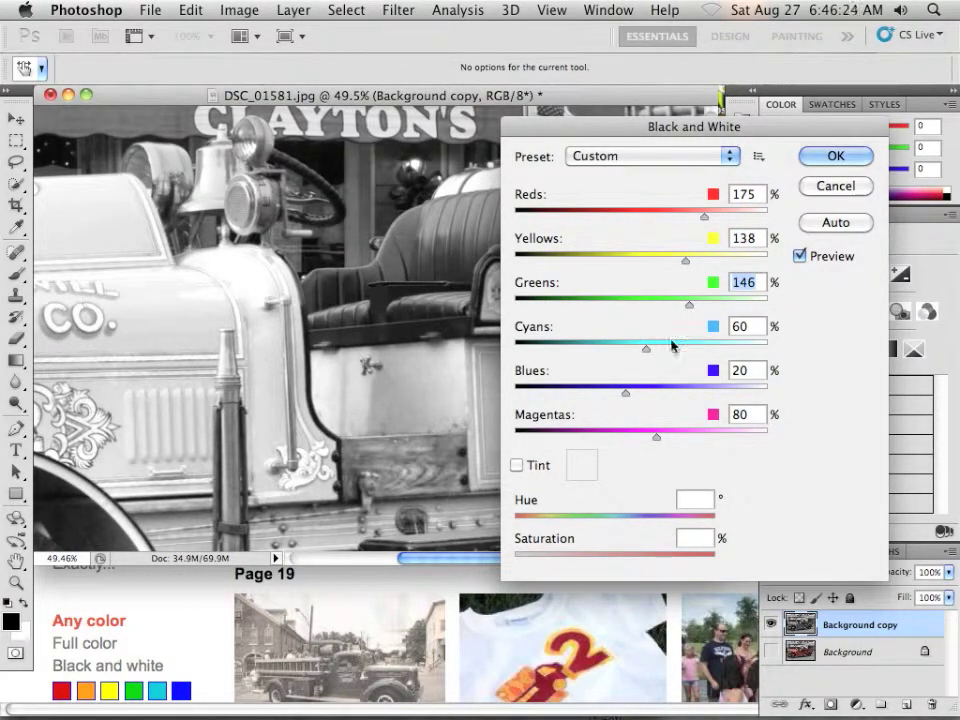
pyautogui.moveTo(646, 348); pyautogui.dragTo(713, 351)
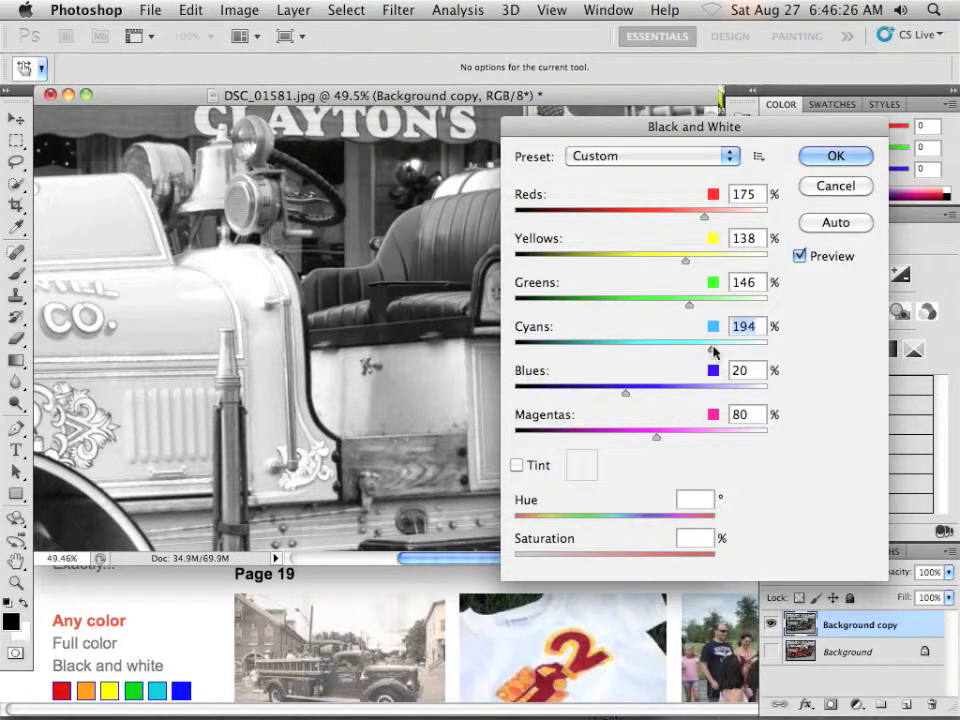
pyautogui.moveTo(626, 394); pyautogui.dragTo(729, 396)
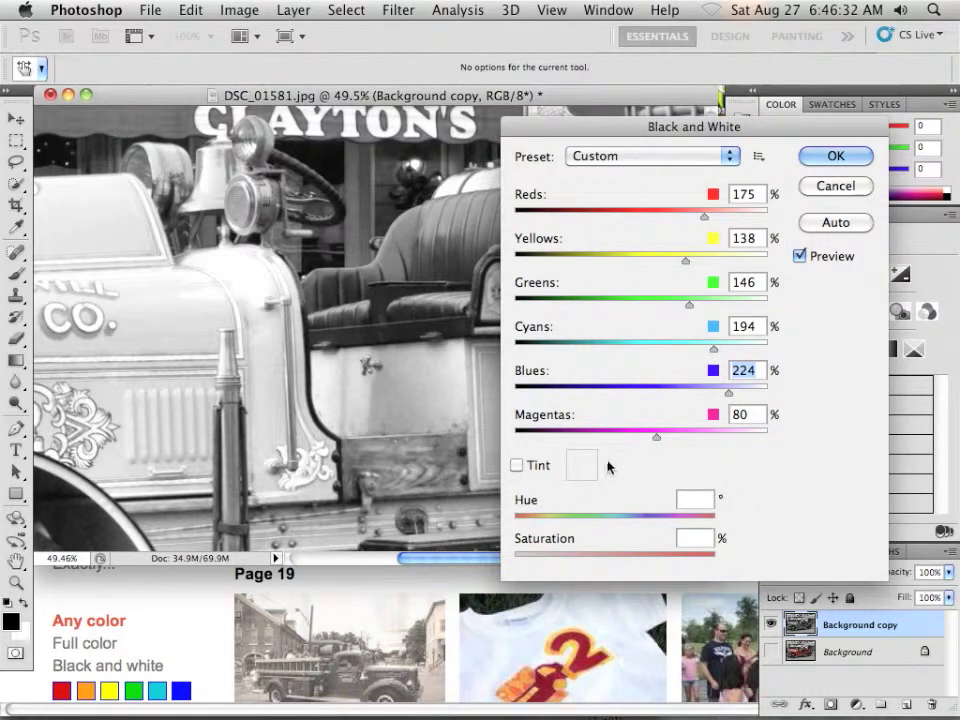
# Set Magentas to 274%, Cyans to 228%, Yellows to 203% and Reds to 172%, and apply the Black & White adjustment
pyautogui.moveTo(665, 442); pyautogui.dragTo(721, 449)
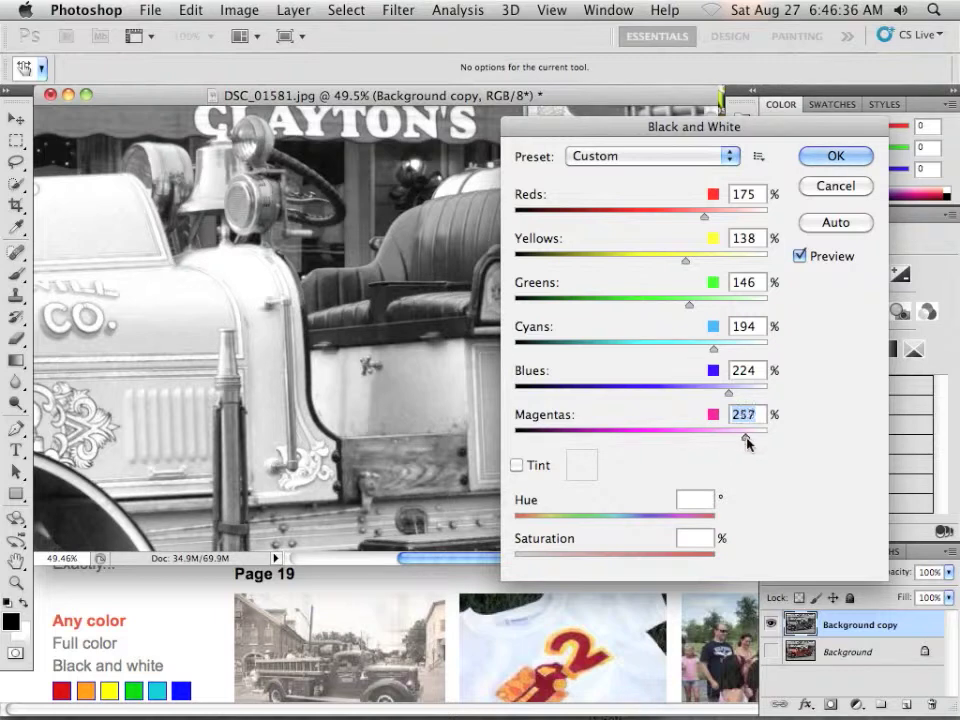
pyautogui.moveTo(748, 443); pyautogui.dragTo(755, 440)
pyautogui.moveTo(719, 348); pyautogui.dragTo(730, 349)
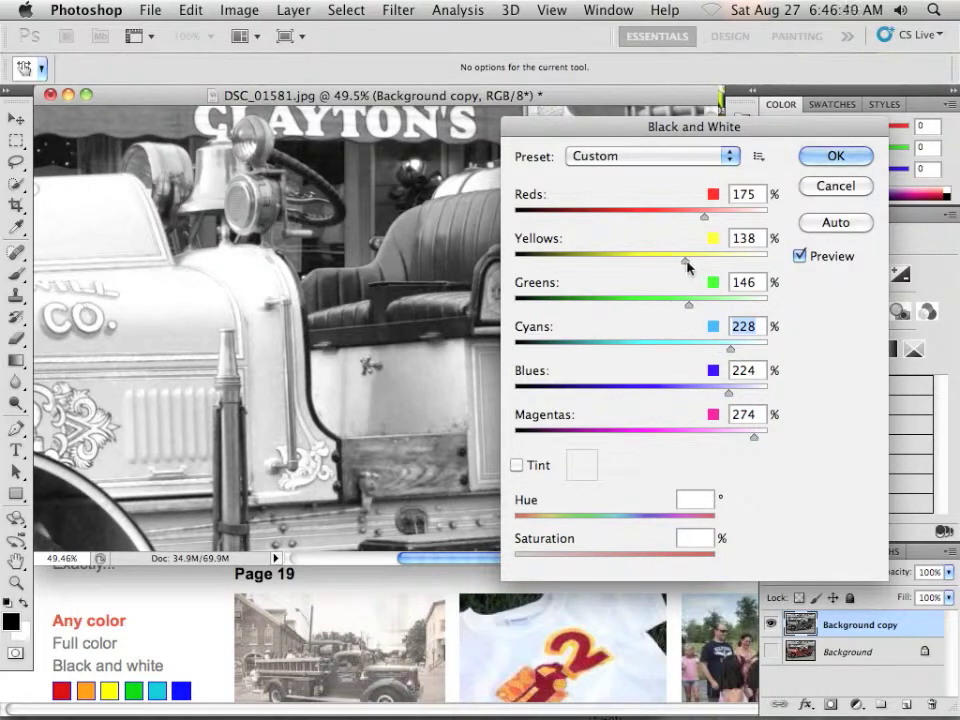
pyautogui.moveTo(686, 262); pyautogui.dragTo(703, 216)
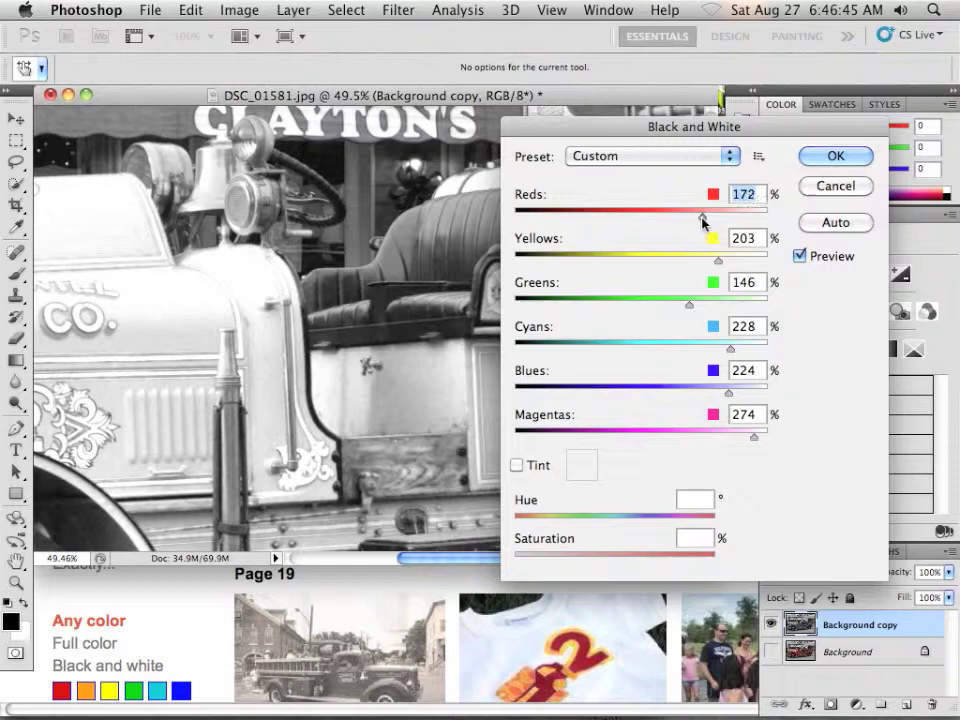
pyautogui.click(822, 166)
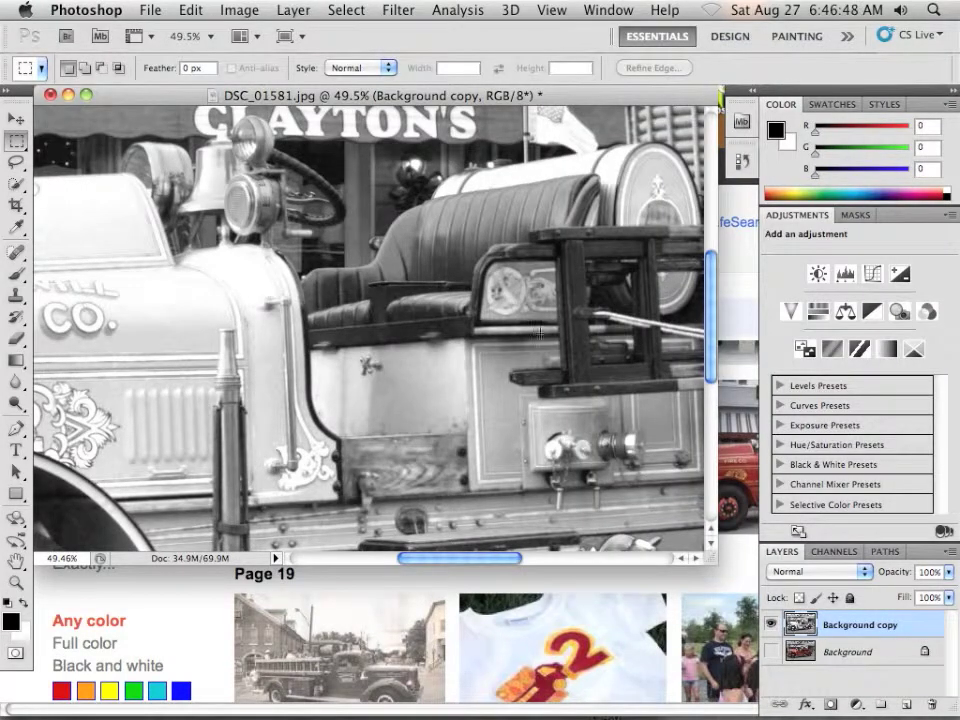
# Turn the visibility of the original colour Background layer back on beneath the black and white copy
pyautogui.scroll(-10, 539, 332)
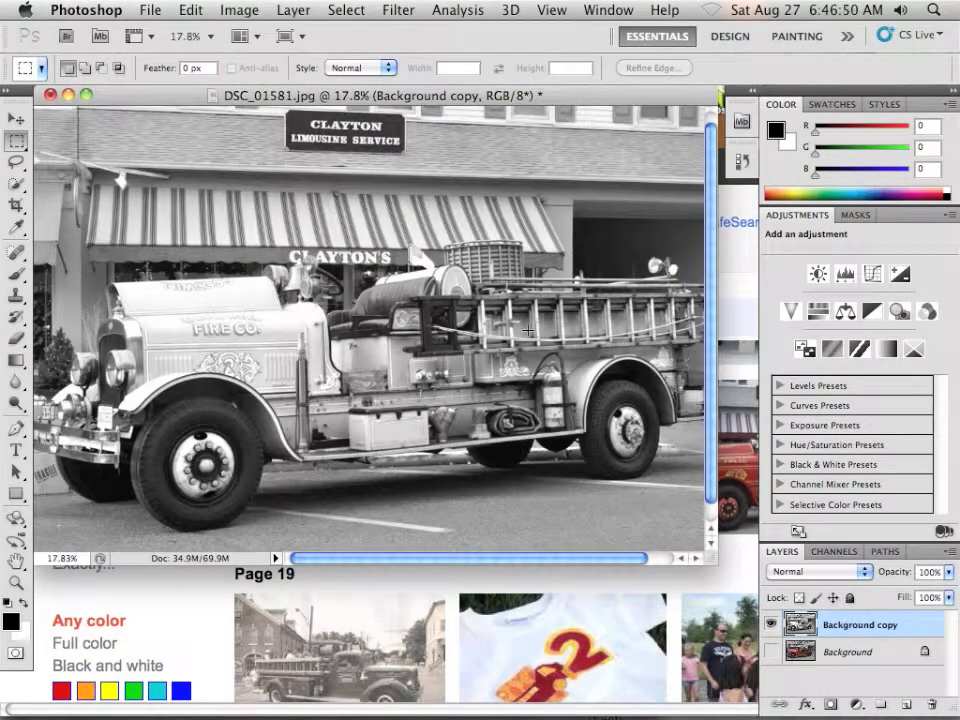
pyautogui.scroll(-1, 527, 331)
pyautogui.click(770, 625)
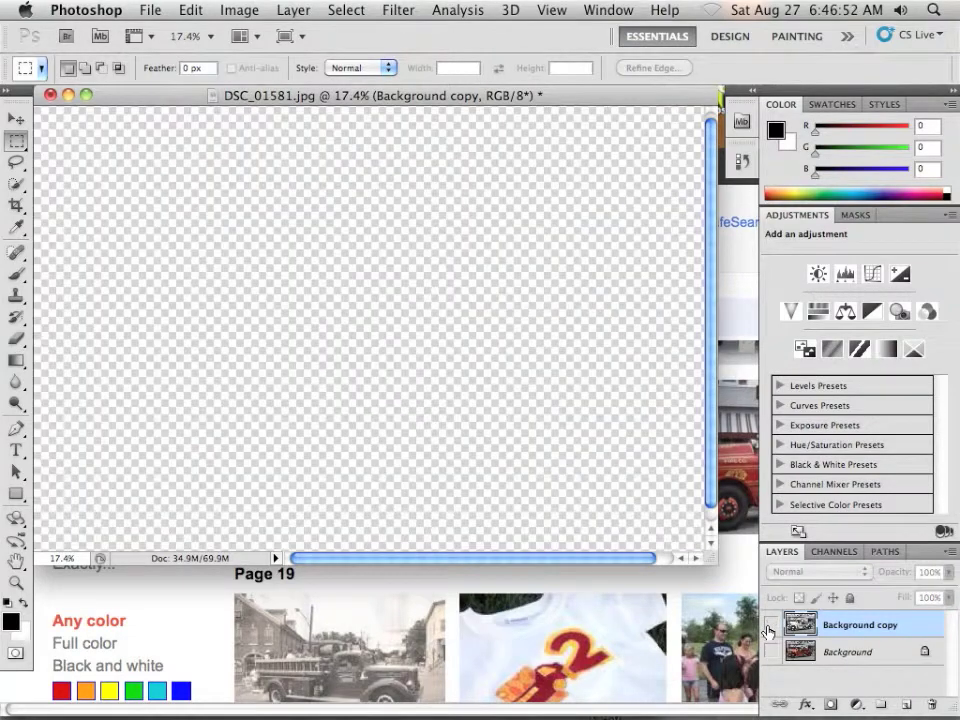
pyautogui.click(770, 626)
pyautogui.click(770, 651)
pyautogui.click(770, 626)
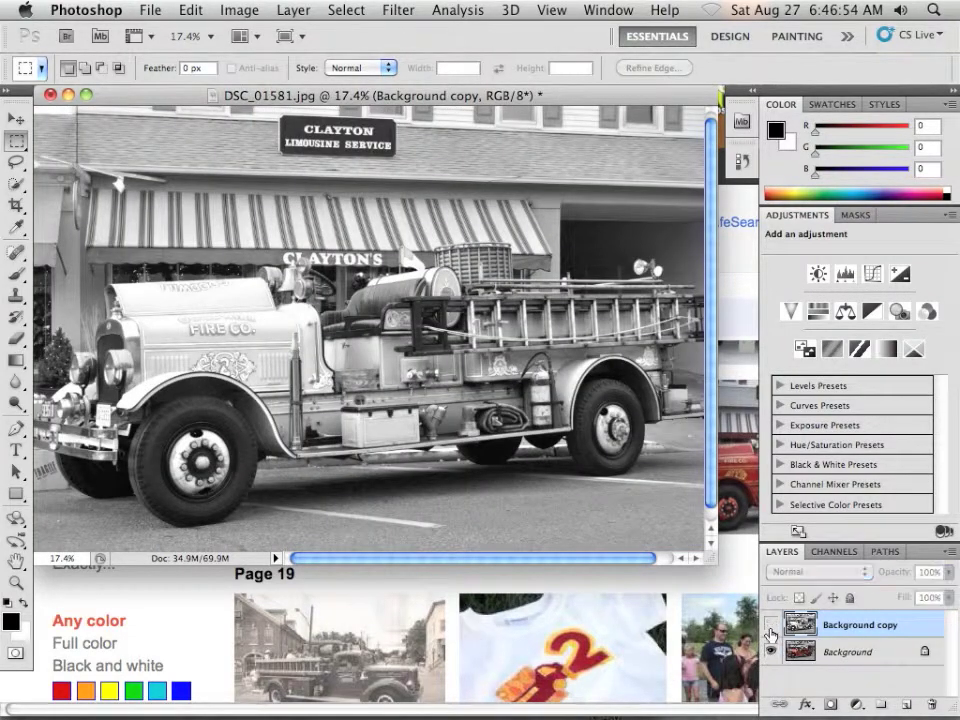
# Compare the black and white copy with the colour original by toggling the Background copy layer's visibility, and examine the truck's details up close
pyautogui.click(770, 626)
pyautogui.click(770, 626)
pyautogui.click(770, 626)
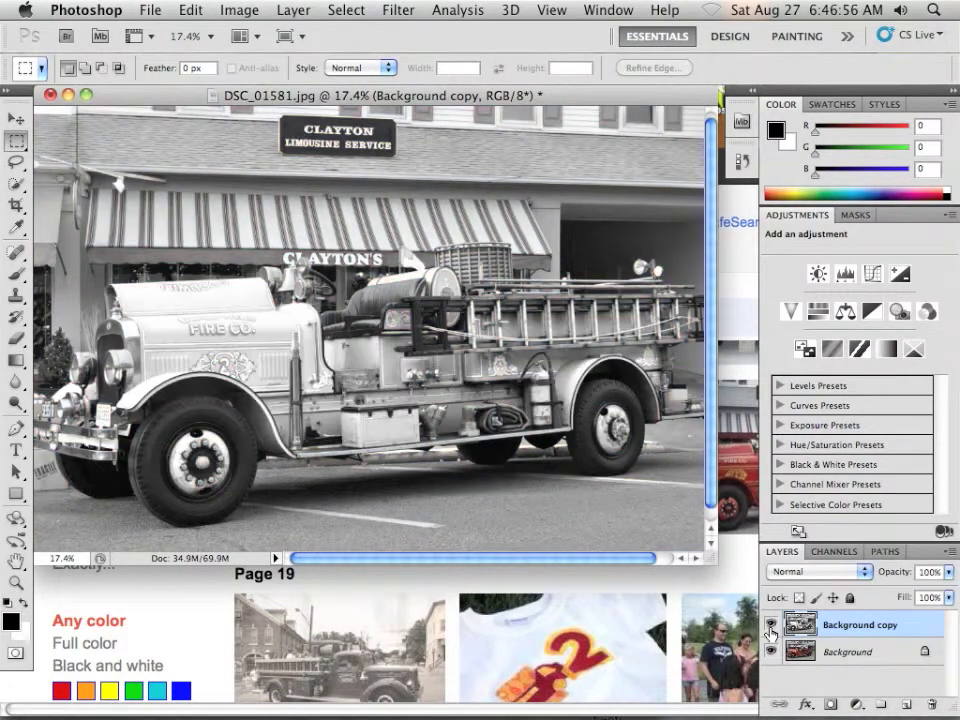
pyautogui.click(770, 626)
pyautogui.click(770, 626)
pyautogui.click(770, 626)
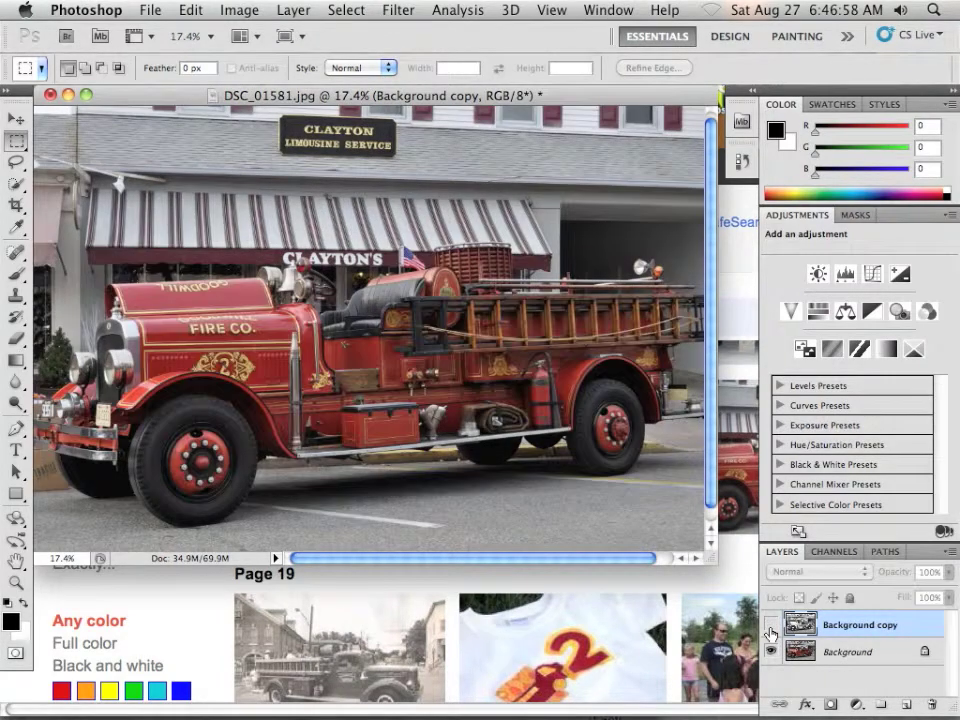
pyautogui.click(770, 626)
pyautogui.click(770, 626)
pyautogui.click(770, 626)
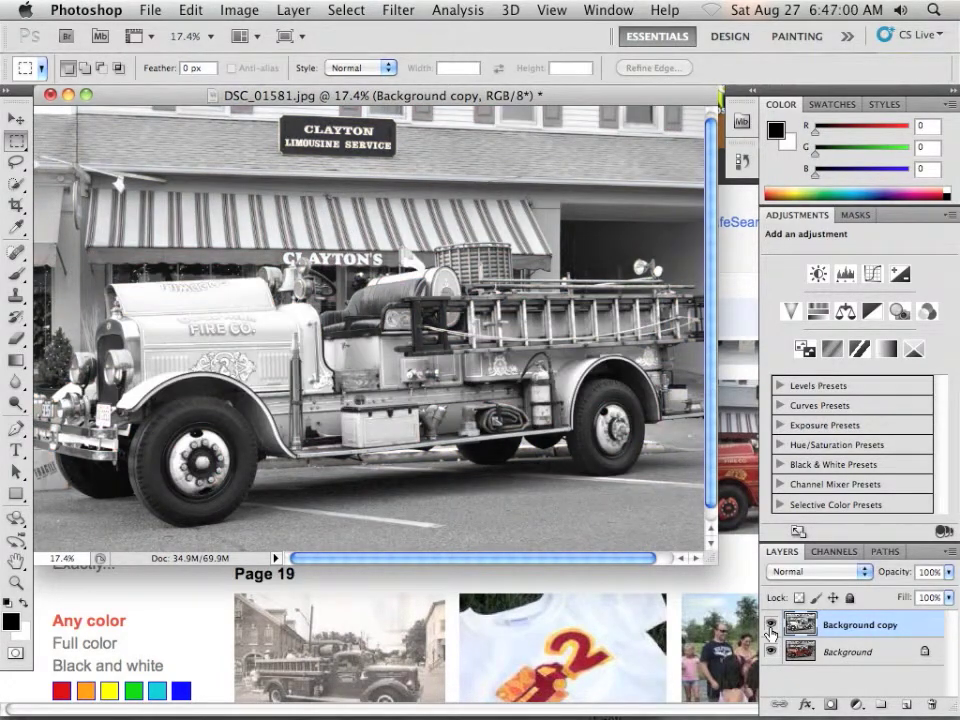
pyautogui.click(770, 626)
pyautogui.click(770, 626)
pyautogui.scroll(5, 332, 305)
pyautogui.scroll(-5, 332, 305)
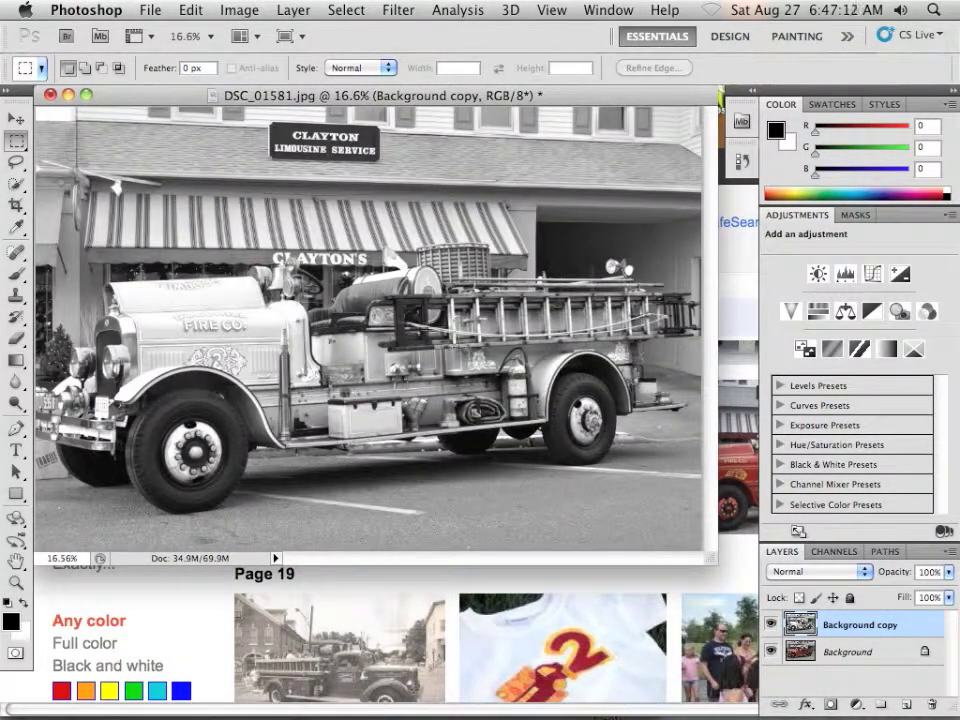
pyautogui.scroll(2, 335, 205)
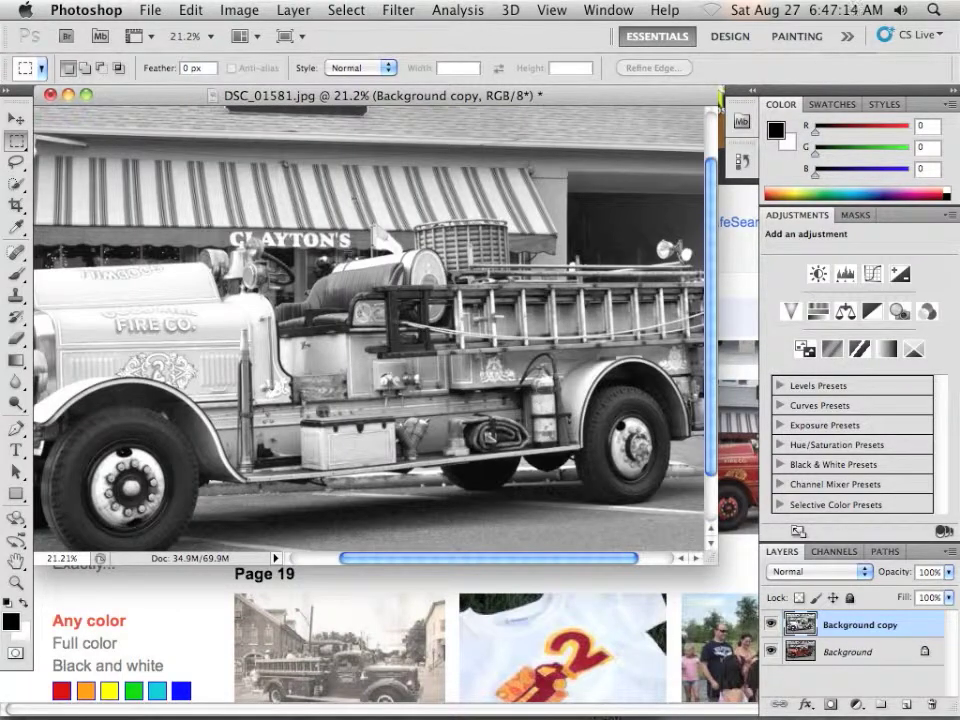
pyautogui.scroll(6, 470, 402)
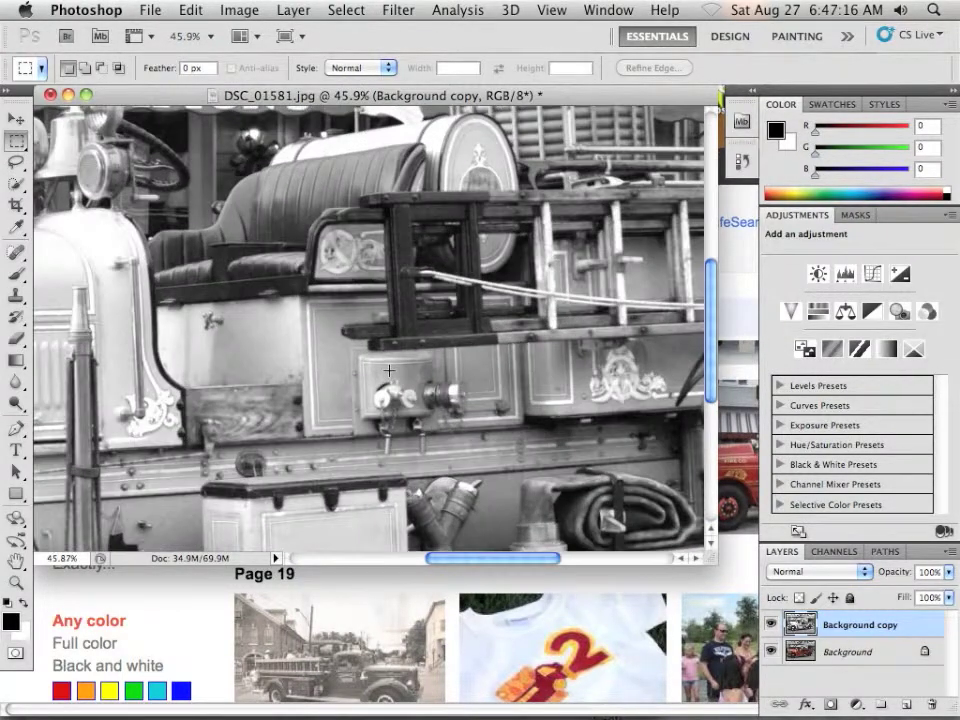
pyautogui.scroll(-7, 474, 404)
pyautogui.scroll(3, 461, 391)
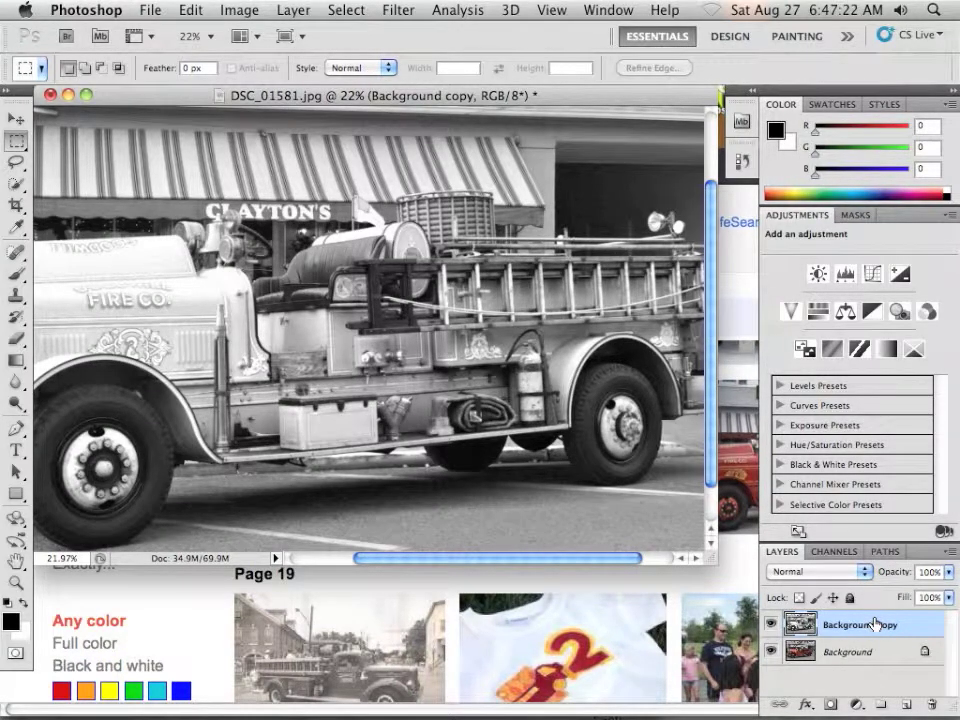
# Start a Levels adjustment on the Background copy layer and set the black input level to 16
pyautogui.click(238, 10)
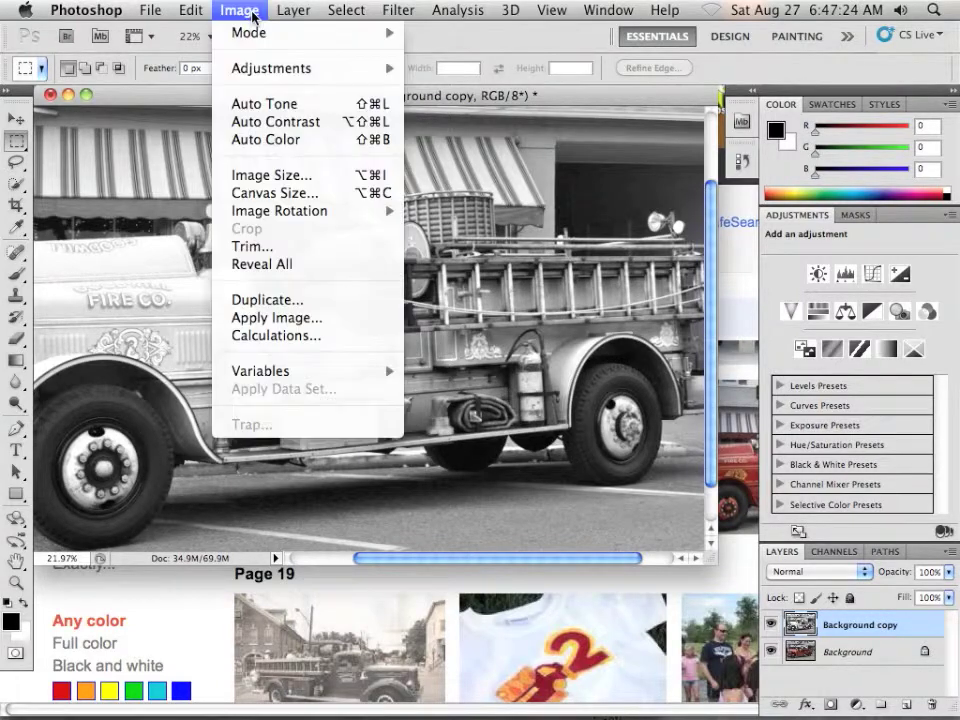
pyautogui.moveTo(252, 33)
pyautogui.moveTo(268, 70)
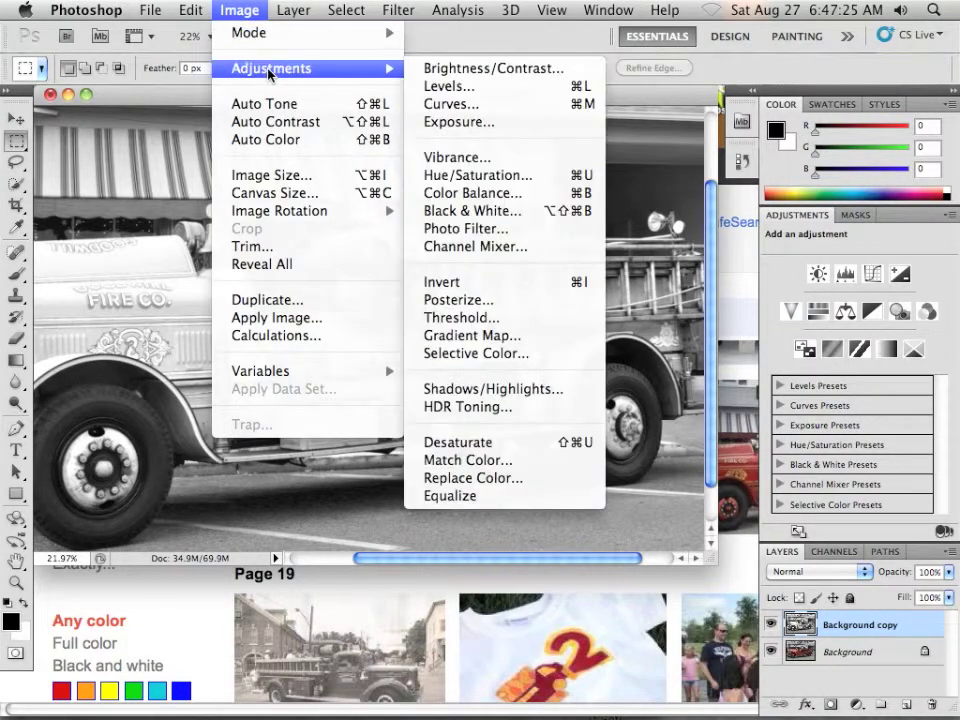
pyautogui.click(432, 87)
pyautogui.moveTo(450, 172); pyautogui.dragTo(581, 180)
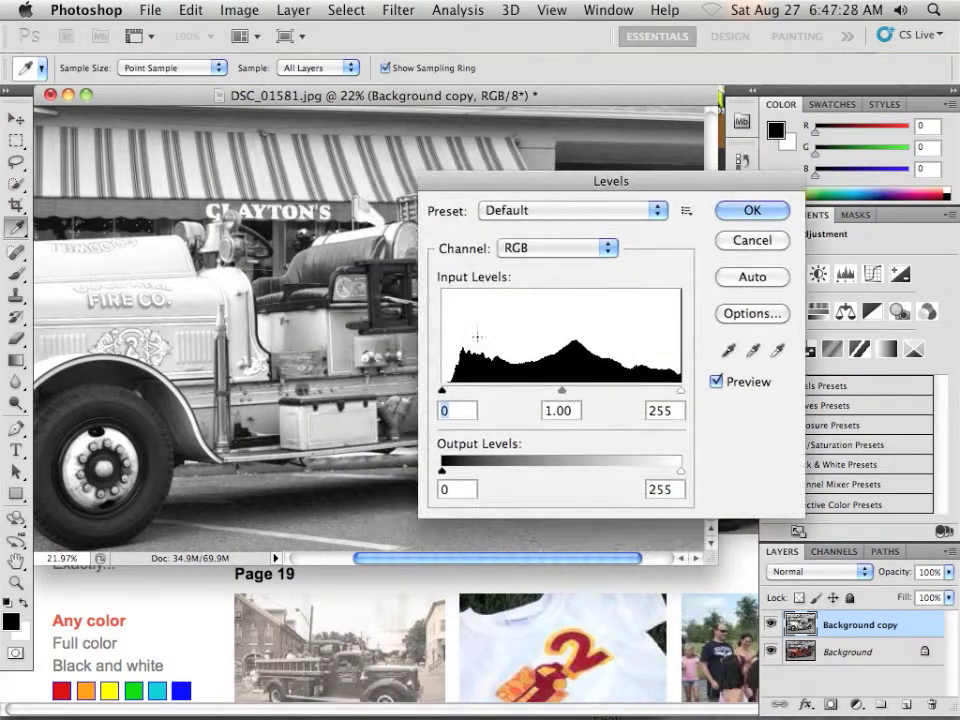
pyautogui.moveTo(446, 390); pyautogui.dragTo(457, 390)
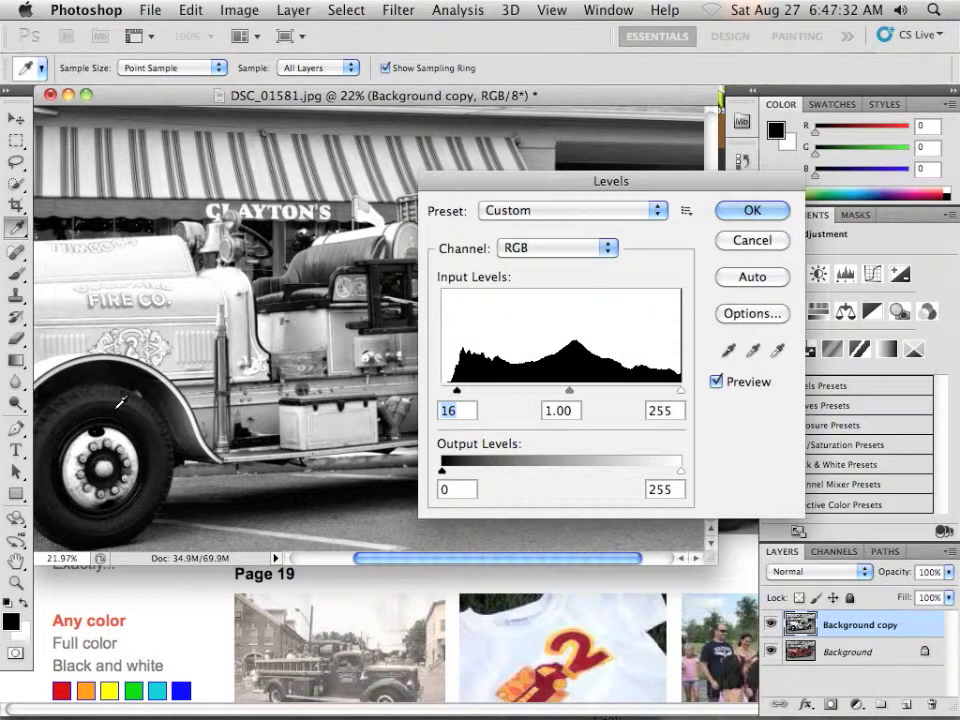
# Set the Levels midtone input to 1.38, leave the white input at 255, and apply the adjustment
pyautogui.moveTo(569, 391); pyautogui.dragTo(536, 392)
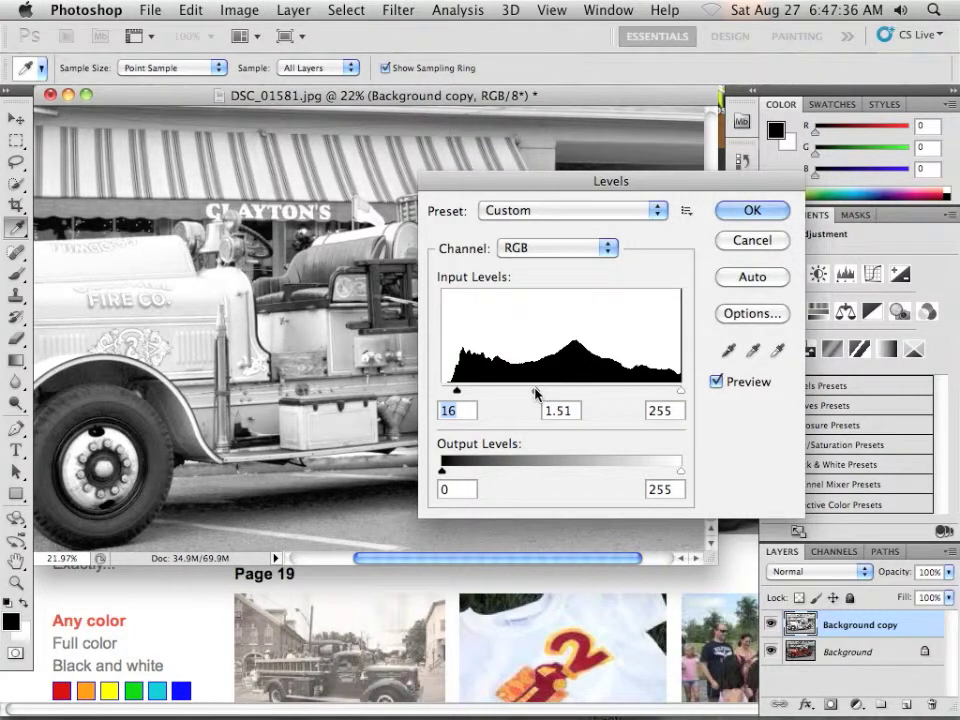
pyautogui.moveTo(681, 391)
pyautogui.mouseDown()
pyautogui.moveTo(657, 394)
pyautogui.moveTo(698, 398)
pyautogui.mouseUp()
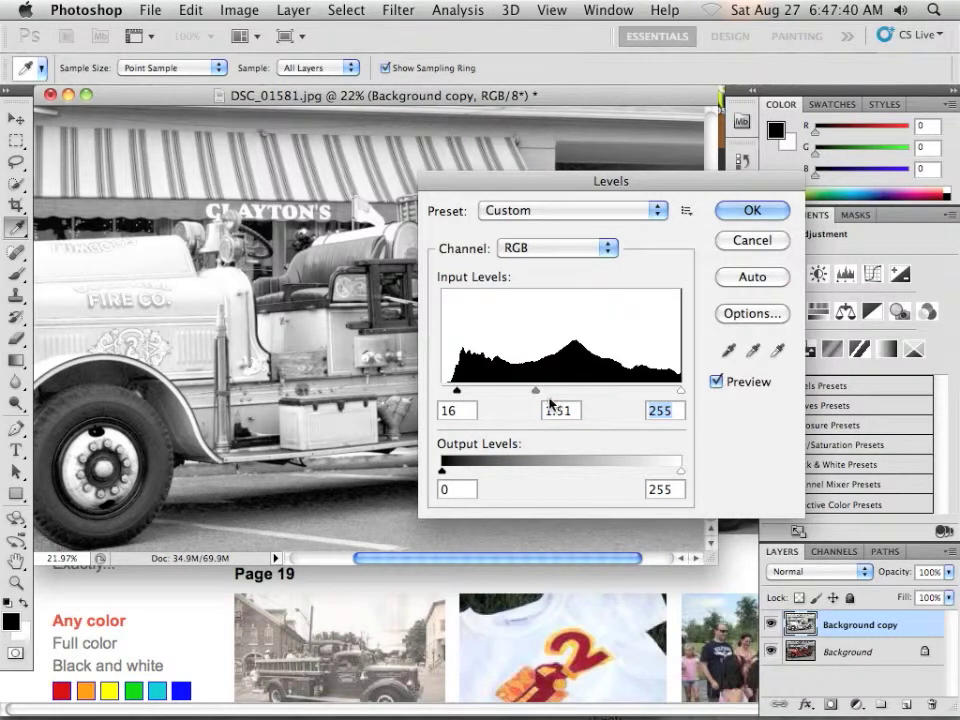
pyautogui.moveTo(536, 392); pyautogui.dragTo(542, 392)
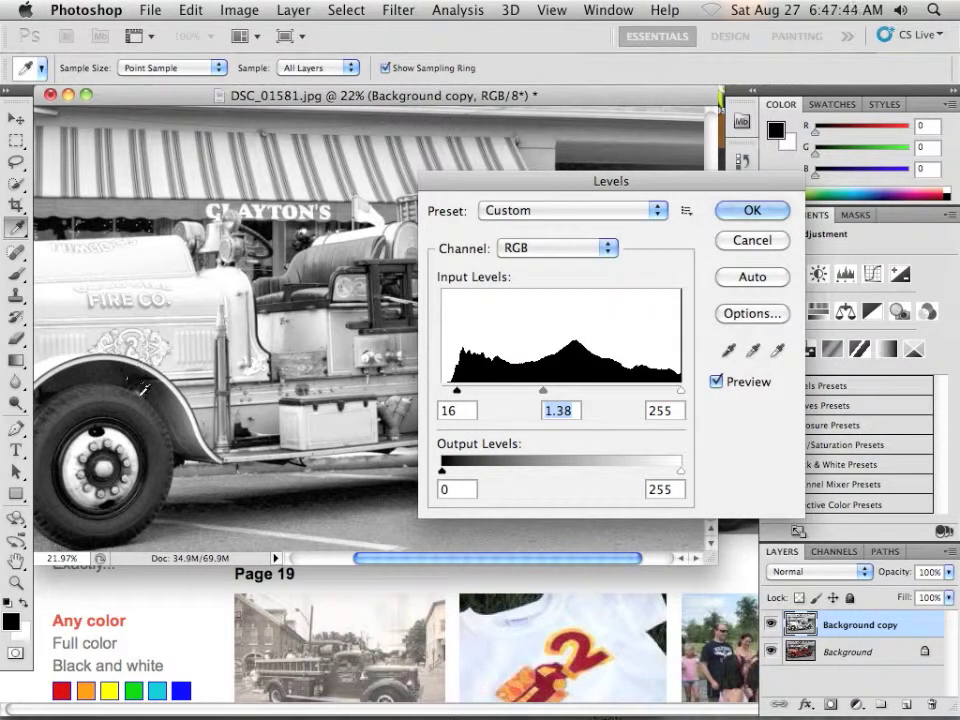
pyautogui.click(752, 210)
pyautogui.press('m')
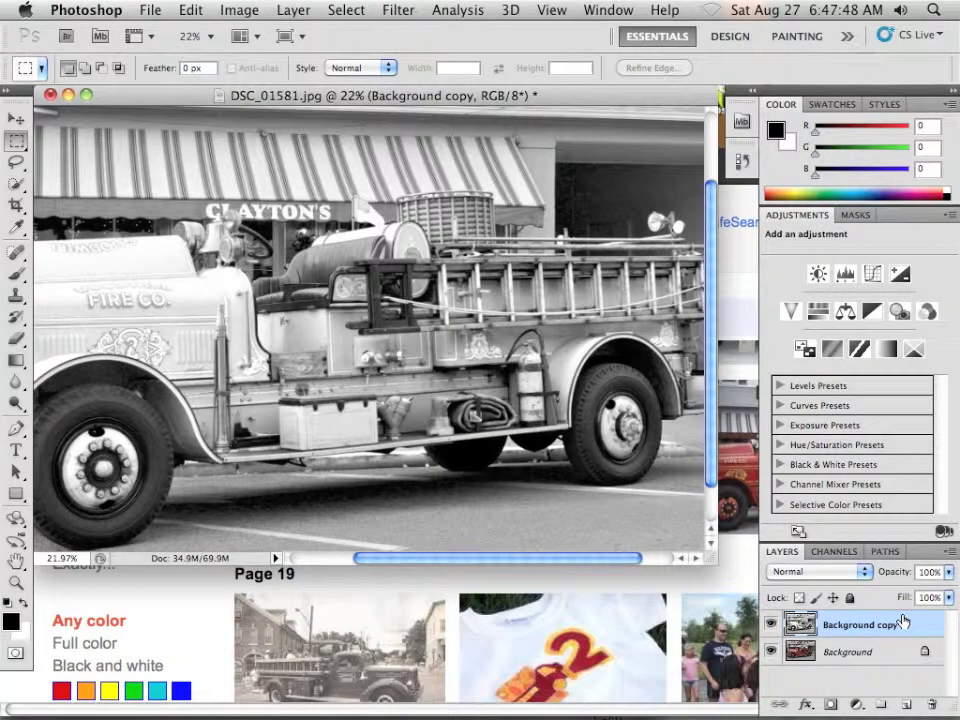
# Duplicate the Background copy layer and invert the tones of the new duplicate
pyautogui.moveTo(897, 625); pyautogui.dragTo(906, 705)
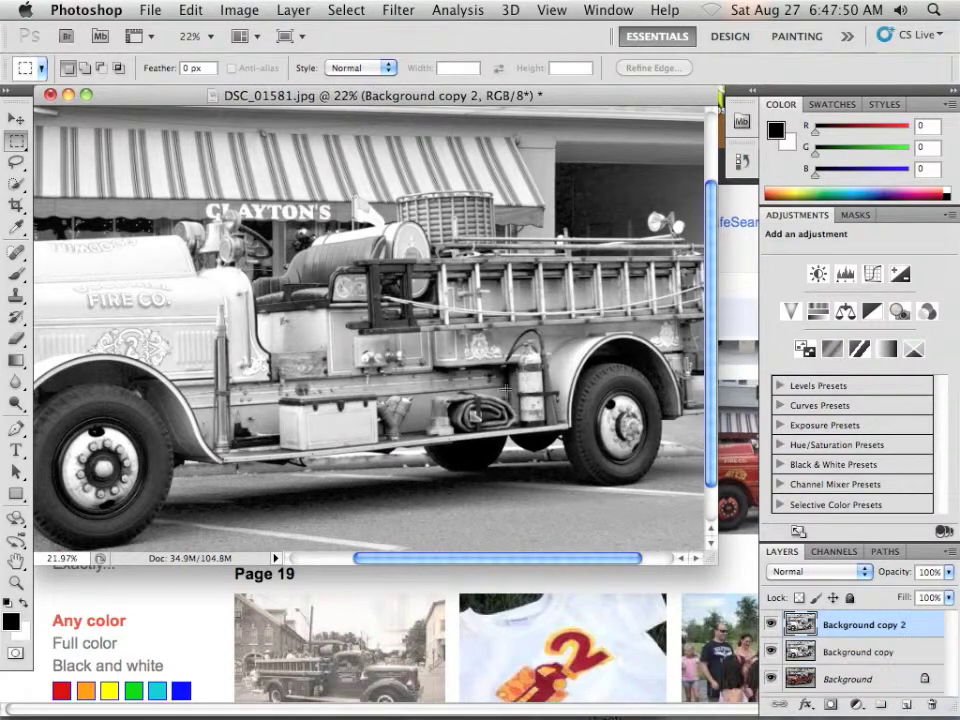
pyautogui.click(232, 10)
pyautogui.moveTo(200, 66)
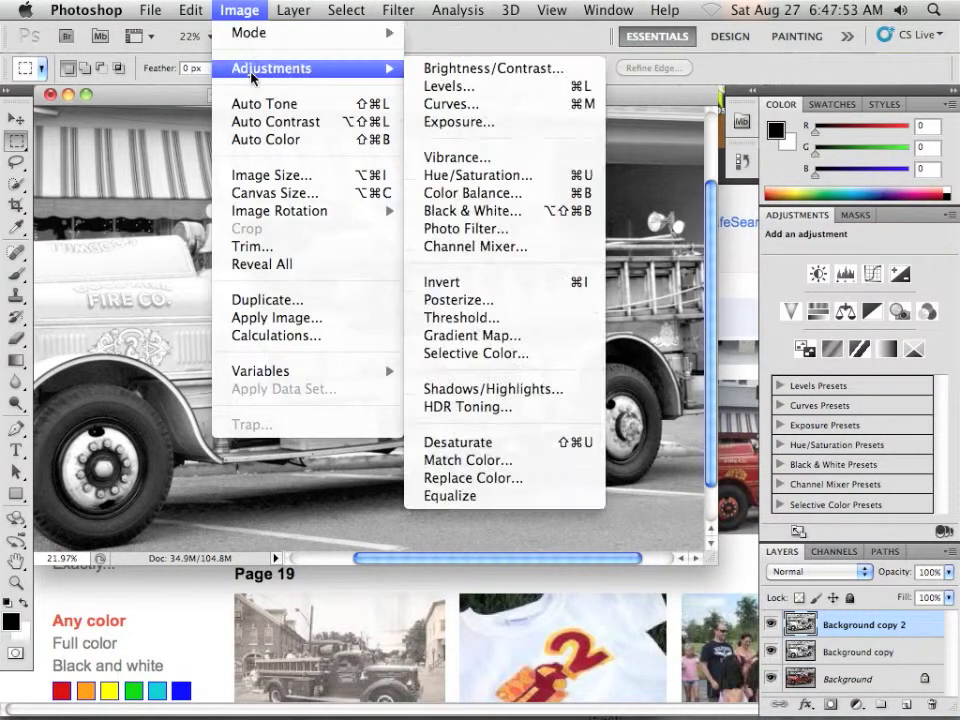
pyautogui.click(468, 283)
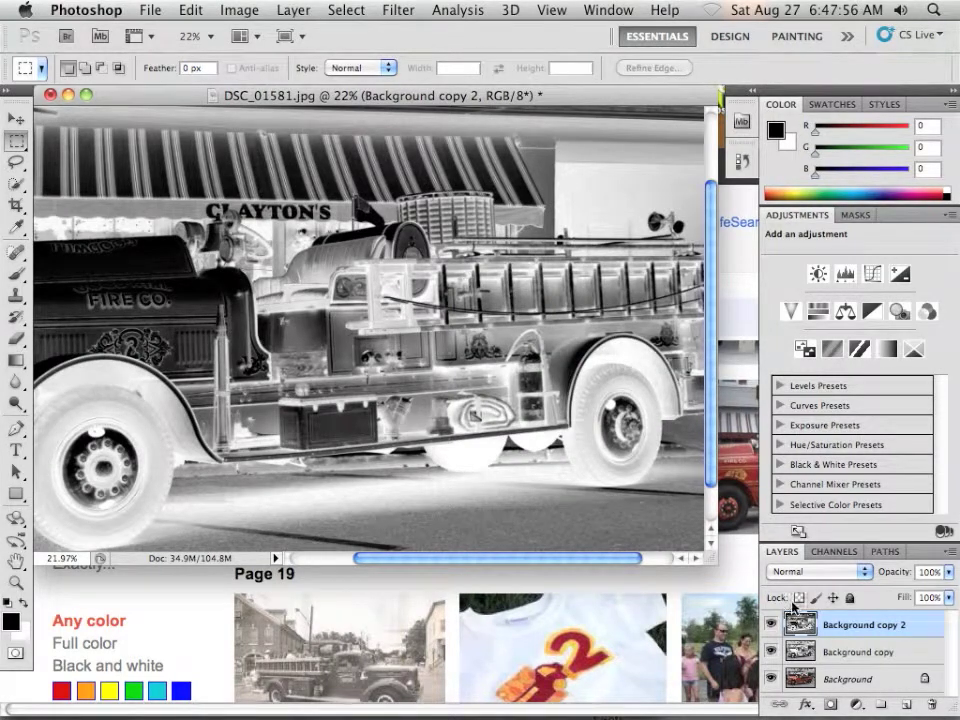
# Set the inverted layer's blend mode to Color Dodge and apply a Gaussian Blur with a radius of 18.3 pixels to it
pyautogui.click(800, 572)
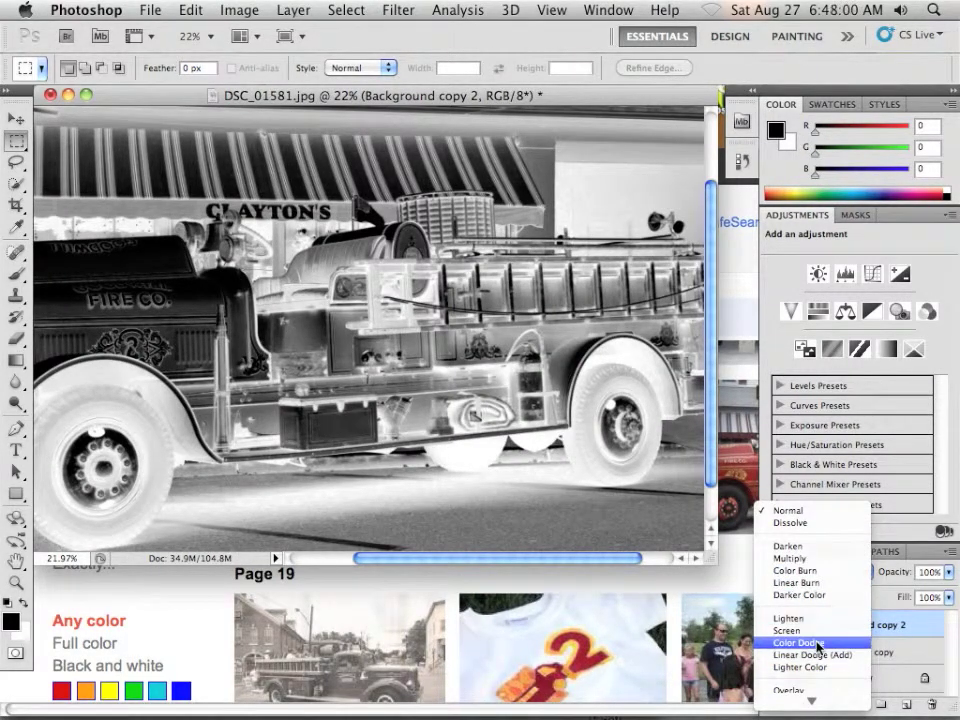
pyautogui.click(818, 647)
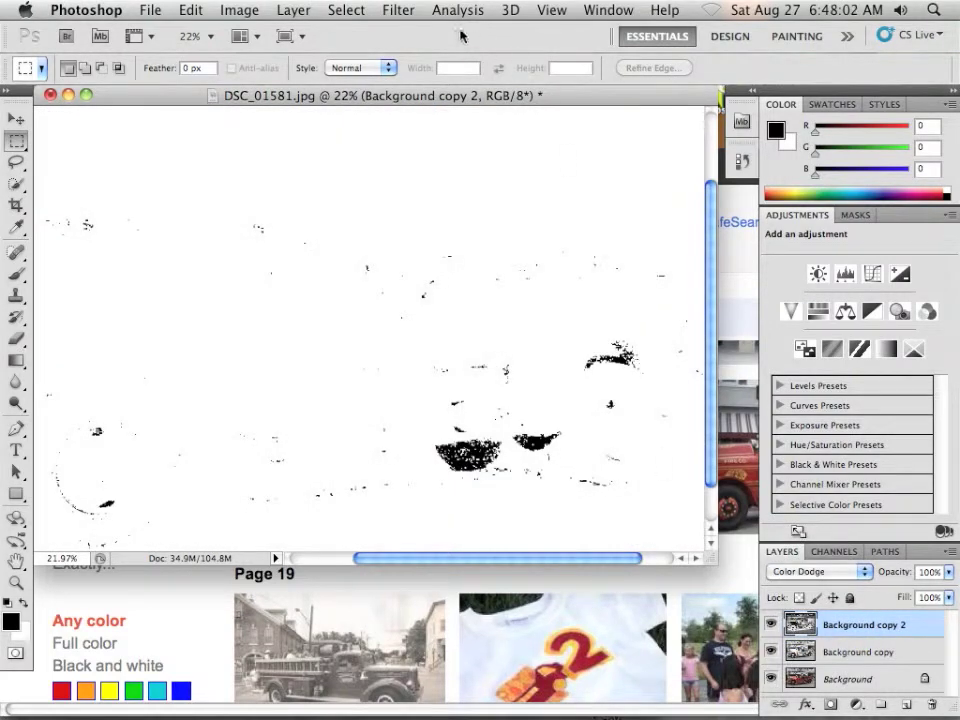
pyautogui.click(396, 11)
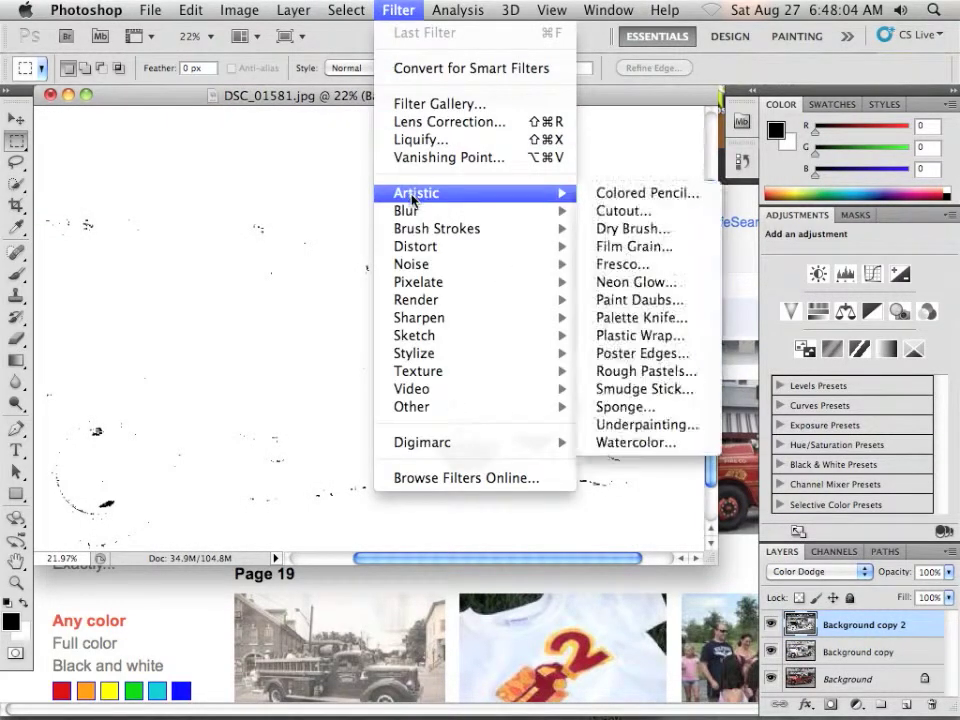
pyautogui.moveTo(403, 210)
pyautogui.click(640, 285)
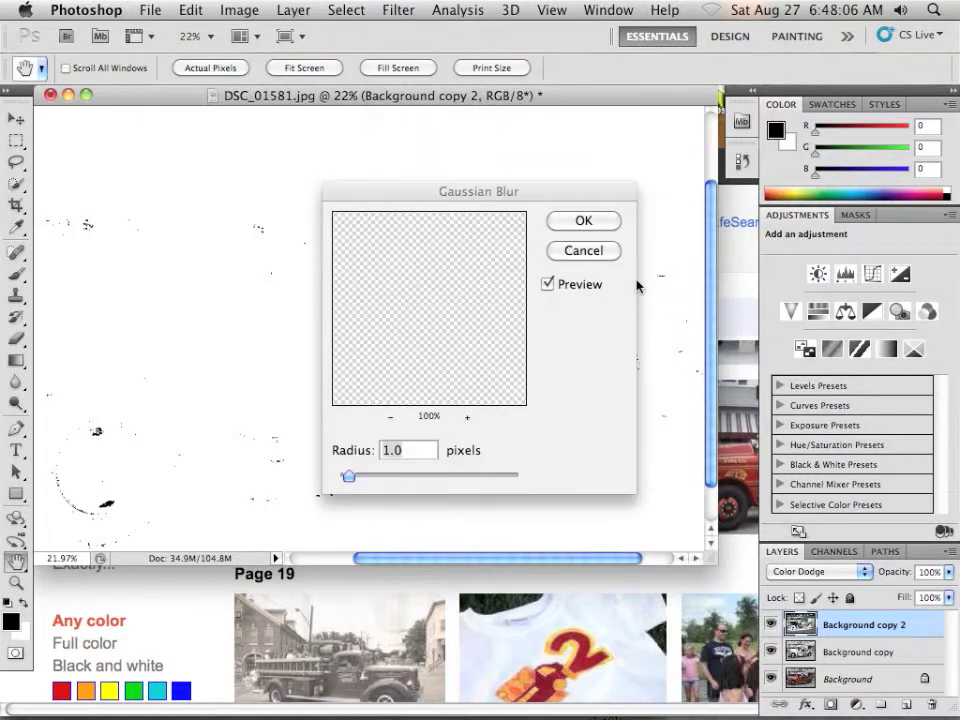
pyautogui.moveTo(456, 199); pyautogui.dragTo(593, 181)
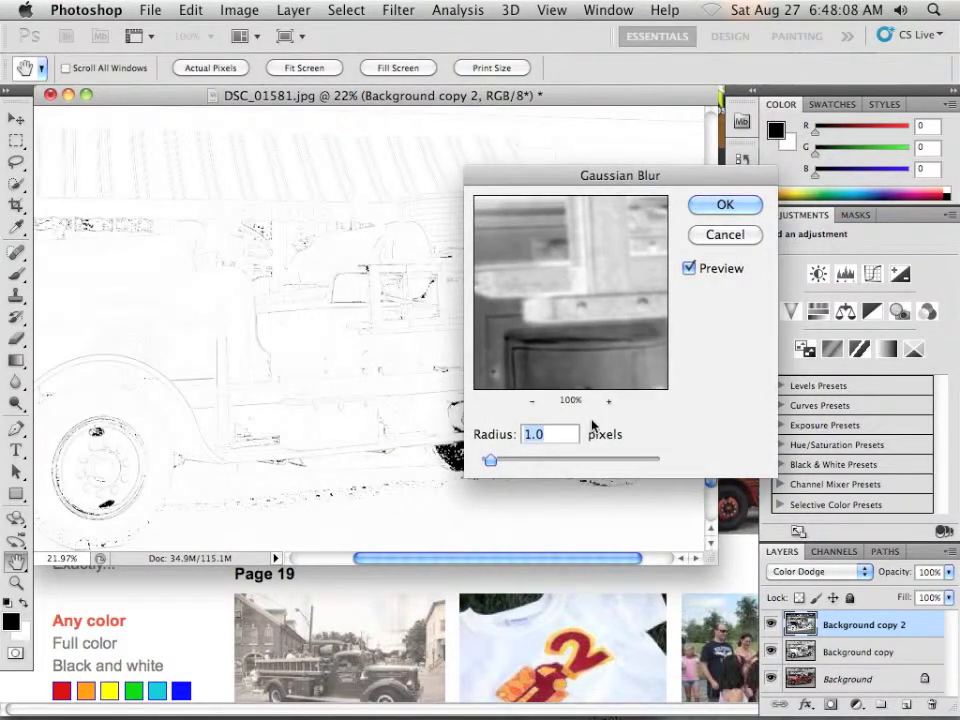
pyautogui.moveTo(490, 461); pyautogui.dragTo(562, 465)
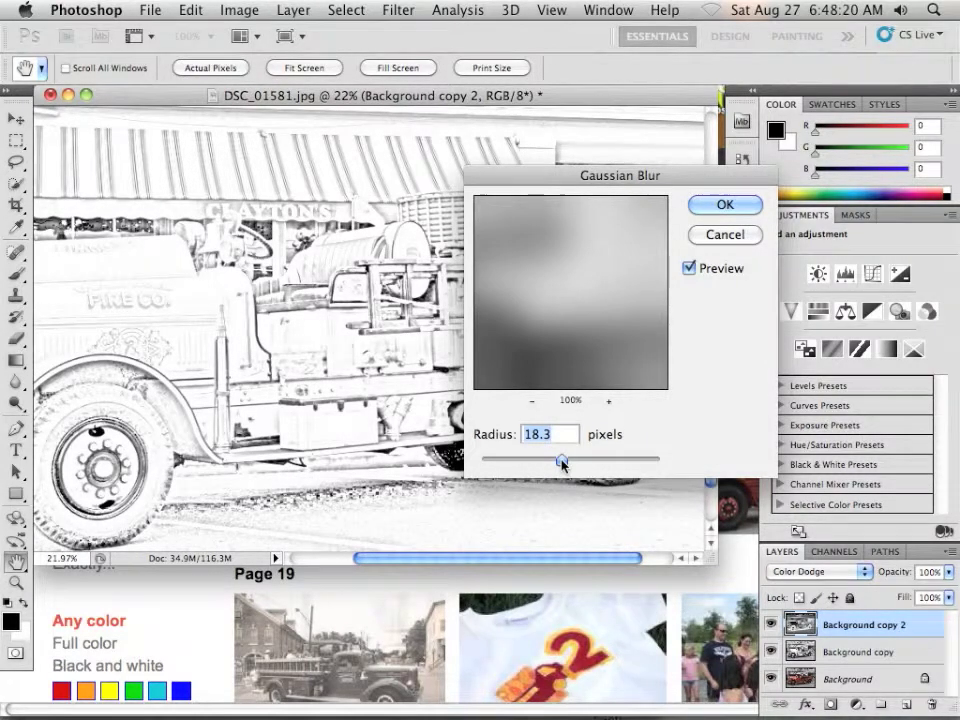
pyautogui.click(708, 205)
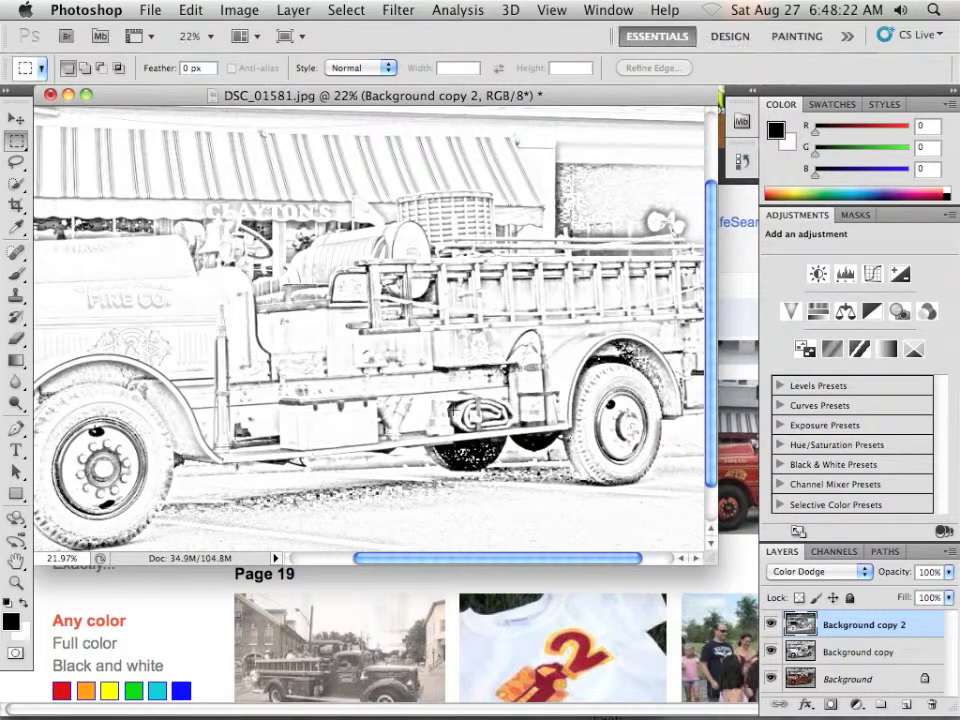
# Add a Threshold adjustment layer above Background copy 2 and set its threshold level to 243
pyautogui.scroll(-5, 330, 306)
pyautogui.scroll(3, 419, 407)
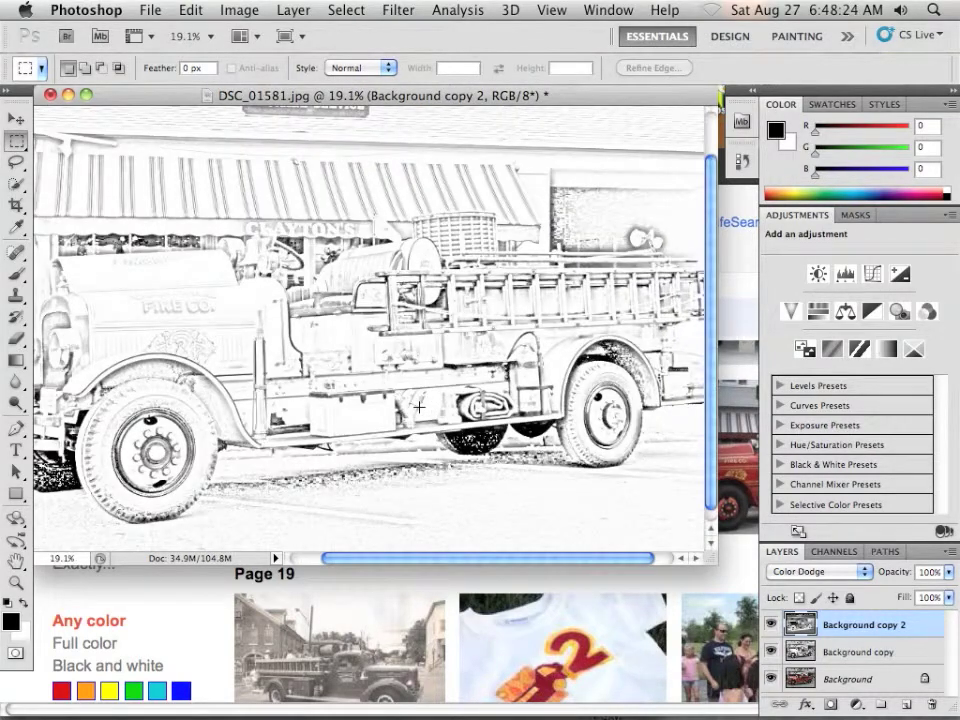
pyautogui.scroll(1, 419, 407)
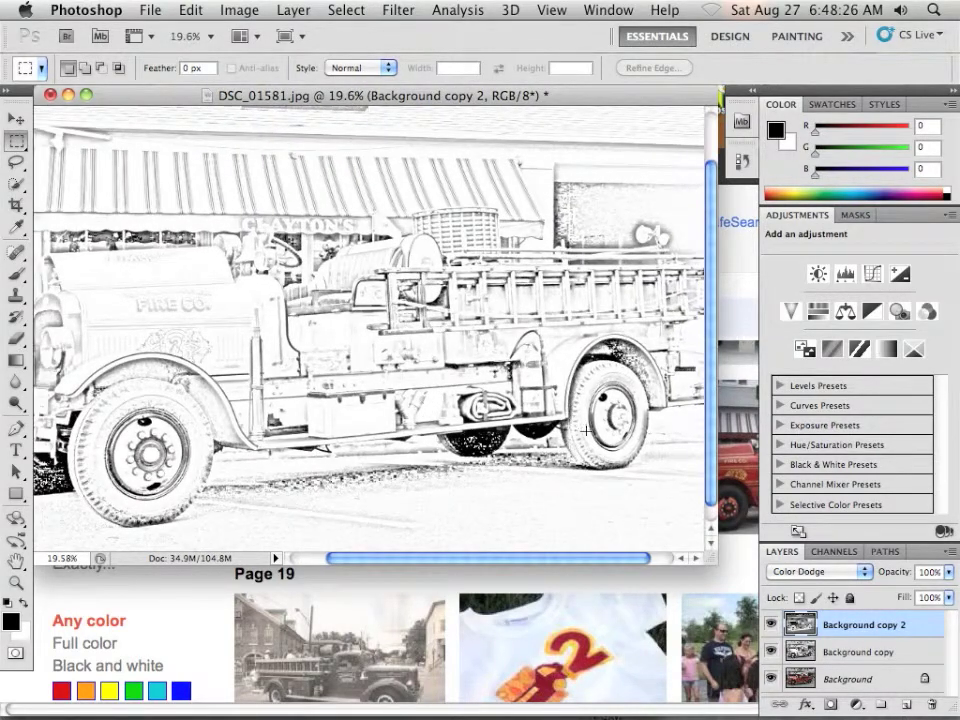
pyautogui.click(857, 705)
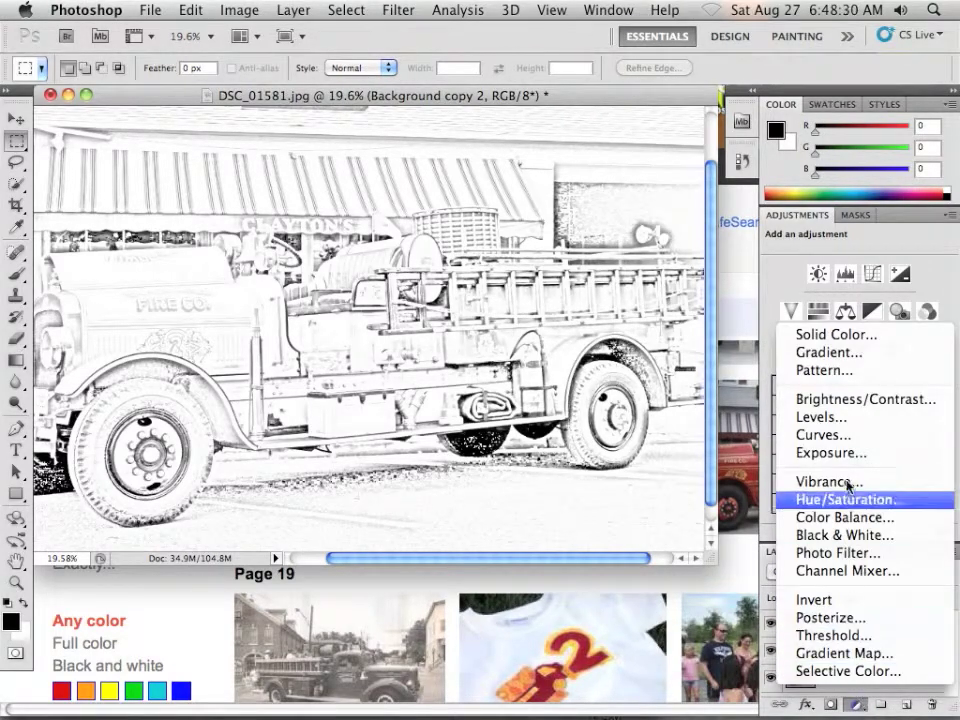
pyautogui.click(833, 635)
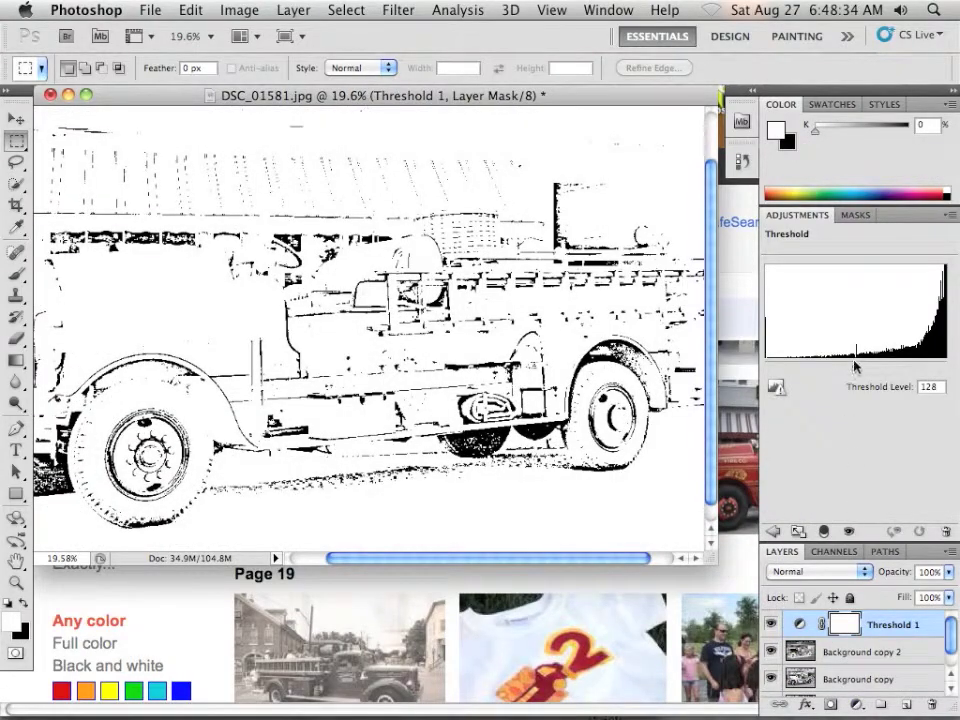
pyautogui.moveTo(856, 370); pyautogui.dragTo(939, 380)
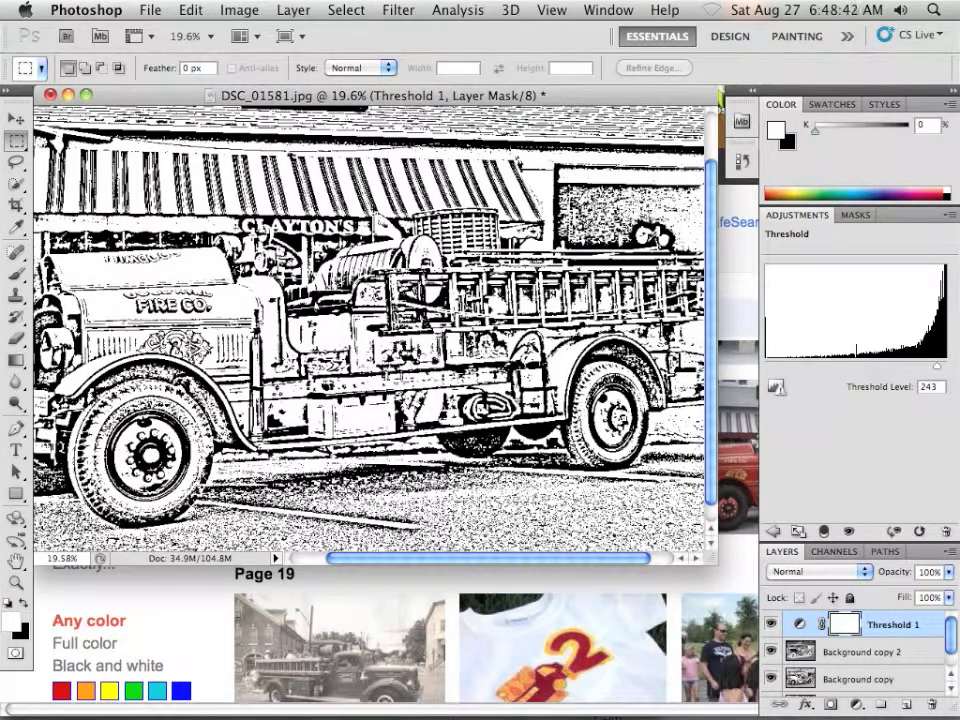
# Select the whole canvas, copy it merged, and paste the merged copy as a new layer above Threshold 1
pyautogui.click(15, 118)
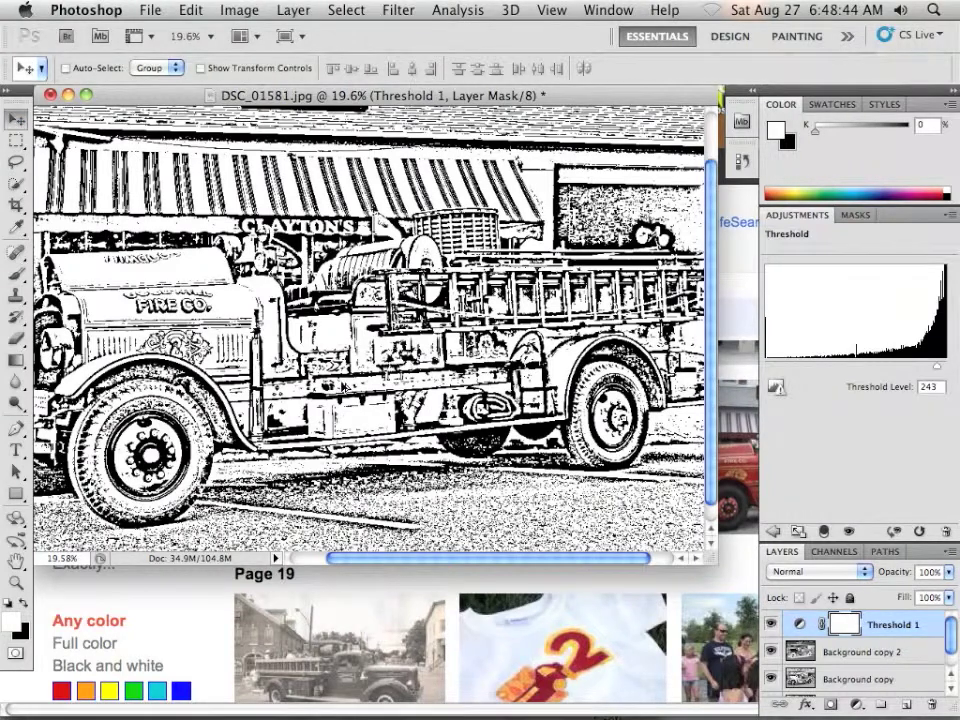
pyautogui.scroll(-10, 258, 290)
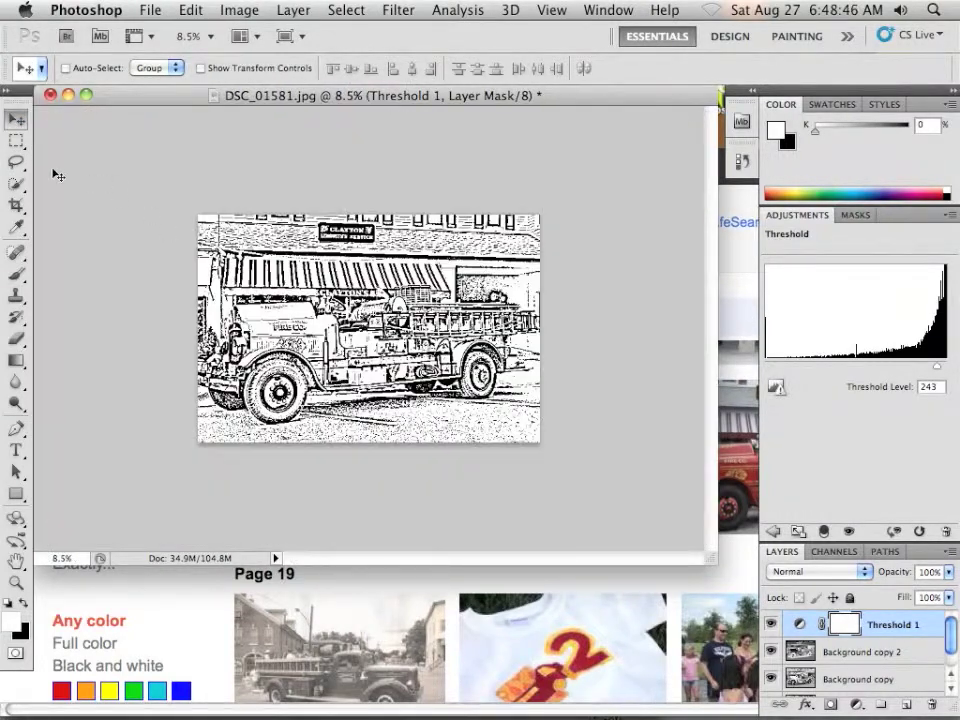
pyautogui.click(20, 145)
pyautogui.moveTo(153, 187); pyautogui.dragTo(550, 452)
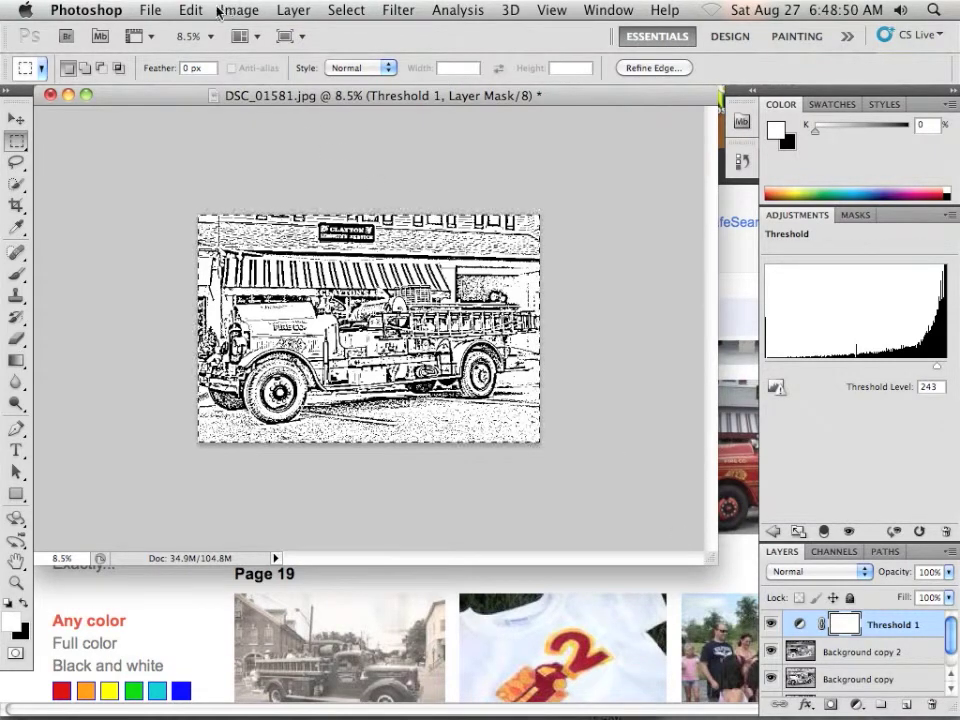
pyautogui.click(190, 10)
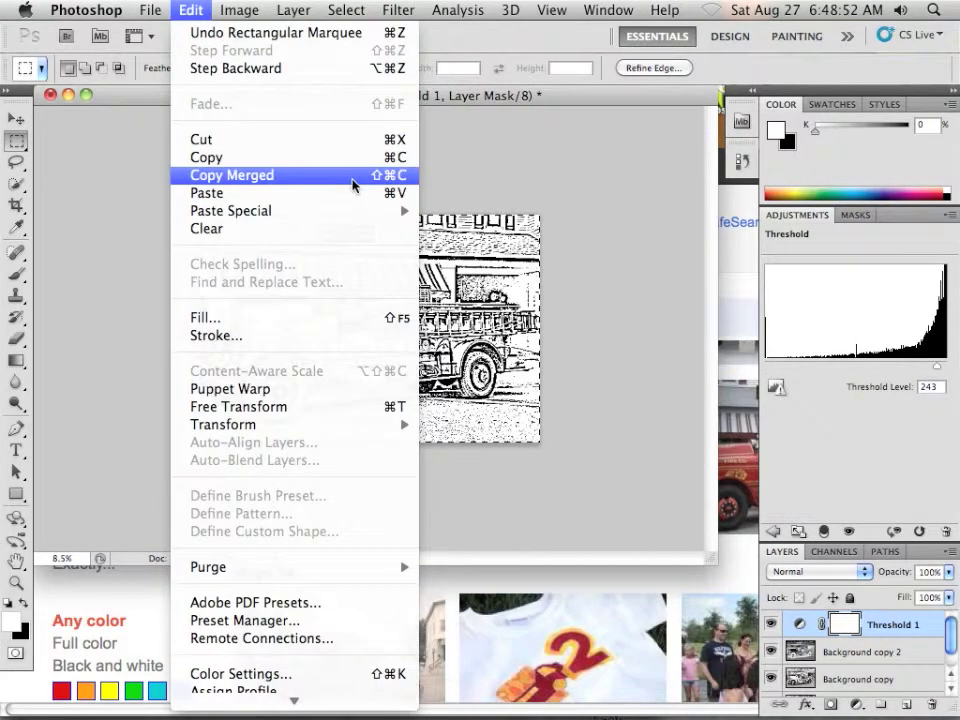
pyautogui.click(352, 178)
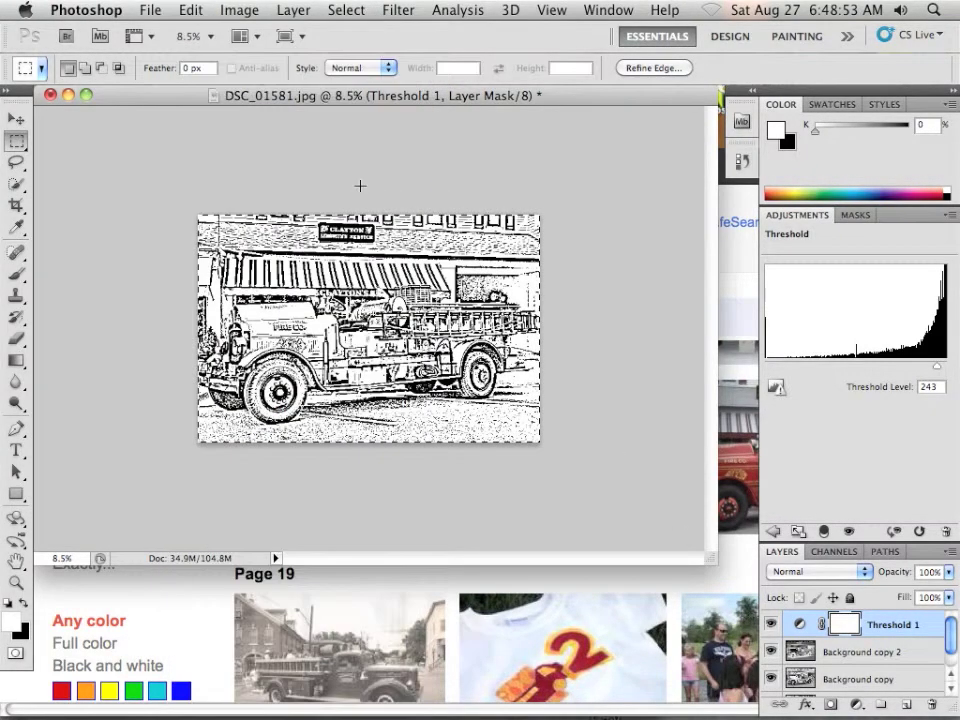
pyautogui.click(190, 10)
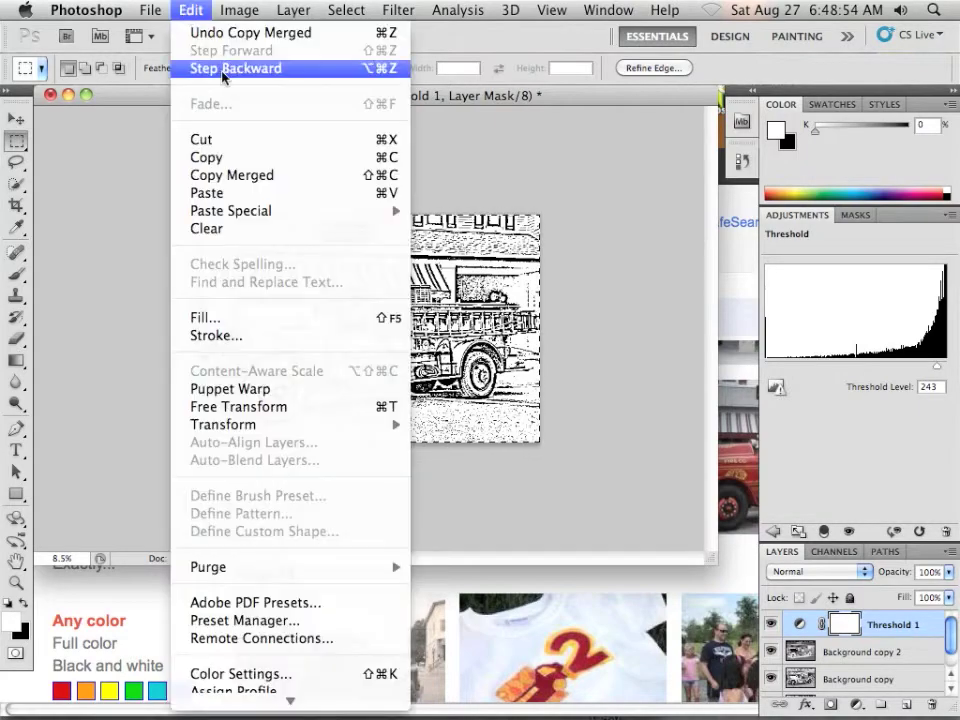
pyautogui.click(240, 193)
# Toggle the pasted layer's visibility repeatedly to compare its edges on the truck with the layers beneath
pyautogui.scroll(6, 235, 238)
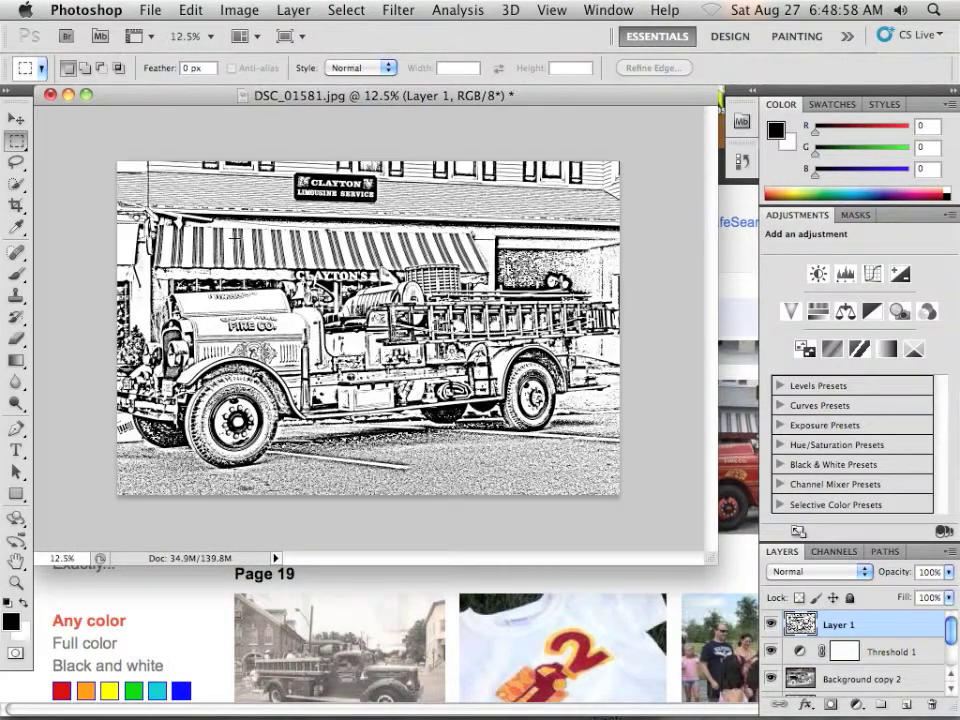
pyautogui.moveTo(392, 408); pyautogui.dragTo(432, 283)
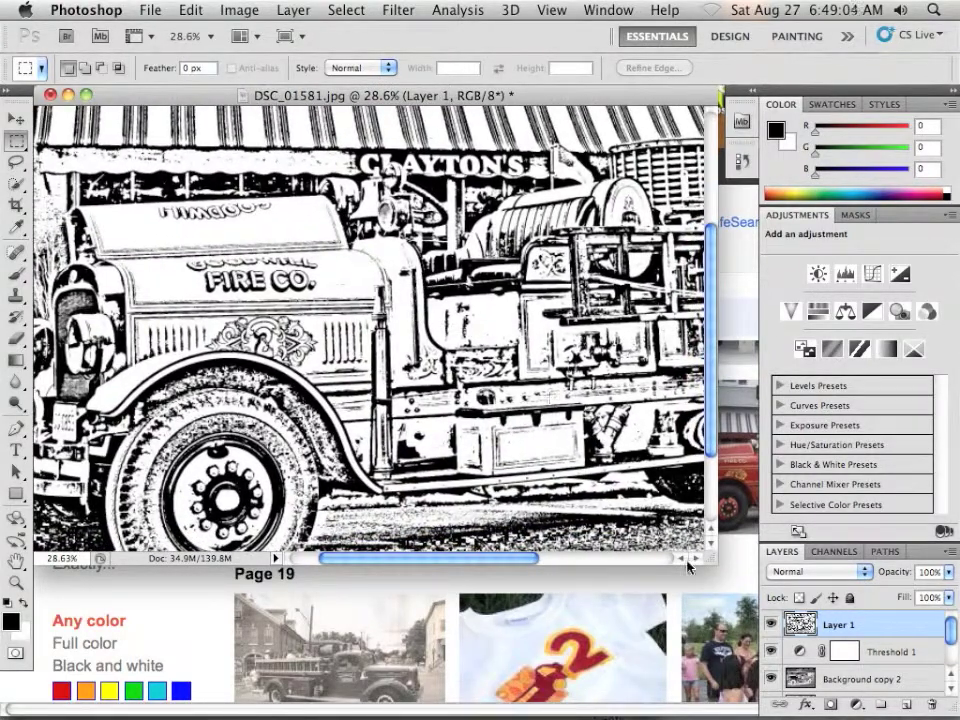
pyautogui.click(770, 625)
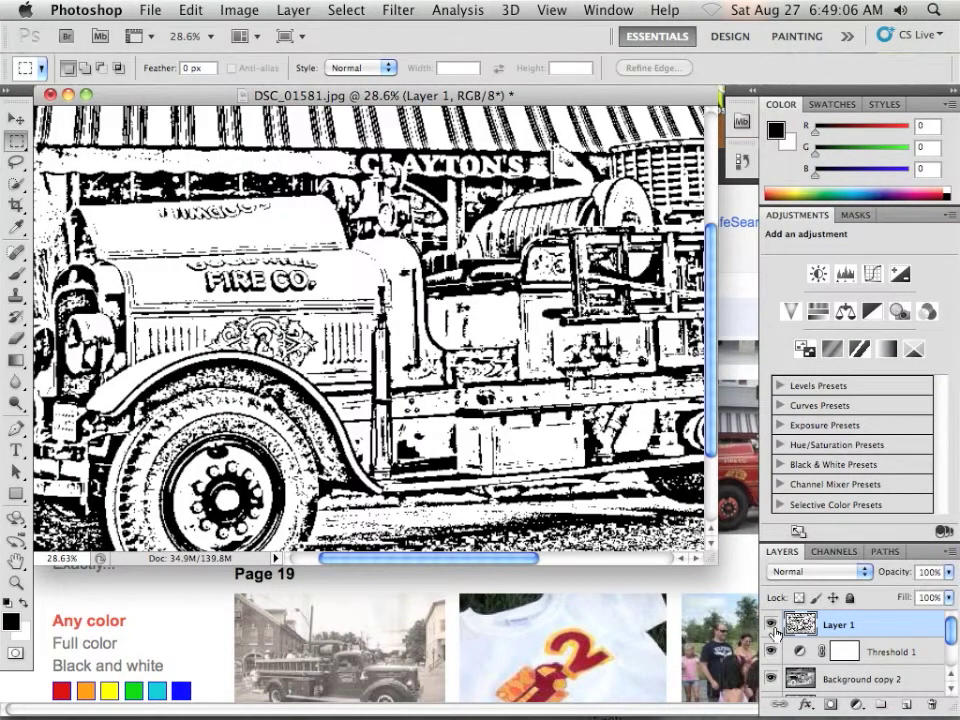
pyautogui.click(772, 626)
pyautogui.click(772, 626)
pyautogui.click(772, 626)
pyautogui.click(772, 626)
pyautogui.click(771, 626)
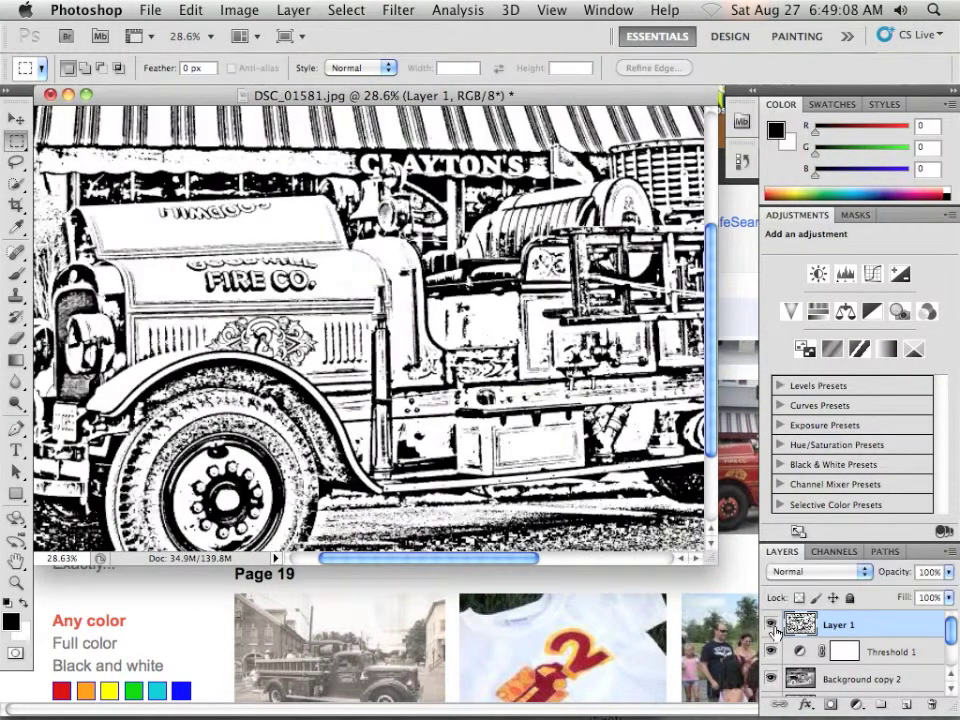
pyautogui.click(772, 626)
# Examine the line art of the whole scene and the detail around the truck's hood and awning
pyautogui.scroll(-8, 545, 443)
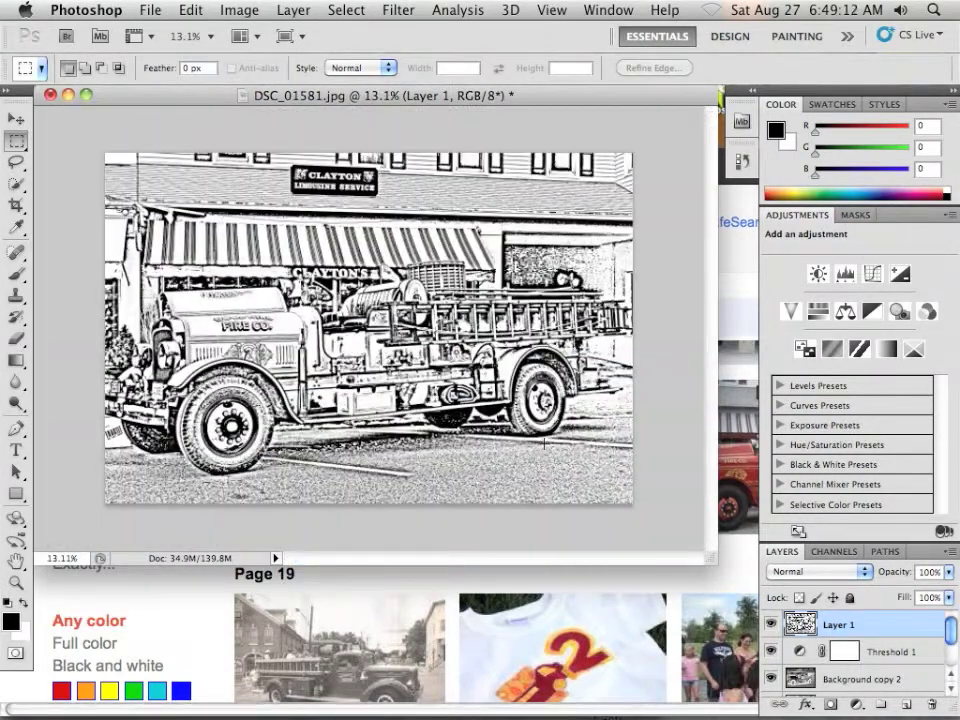
pyautogui.scroll(3, 545, 443)
pyautogui.scroll(-3, 545, 443)
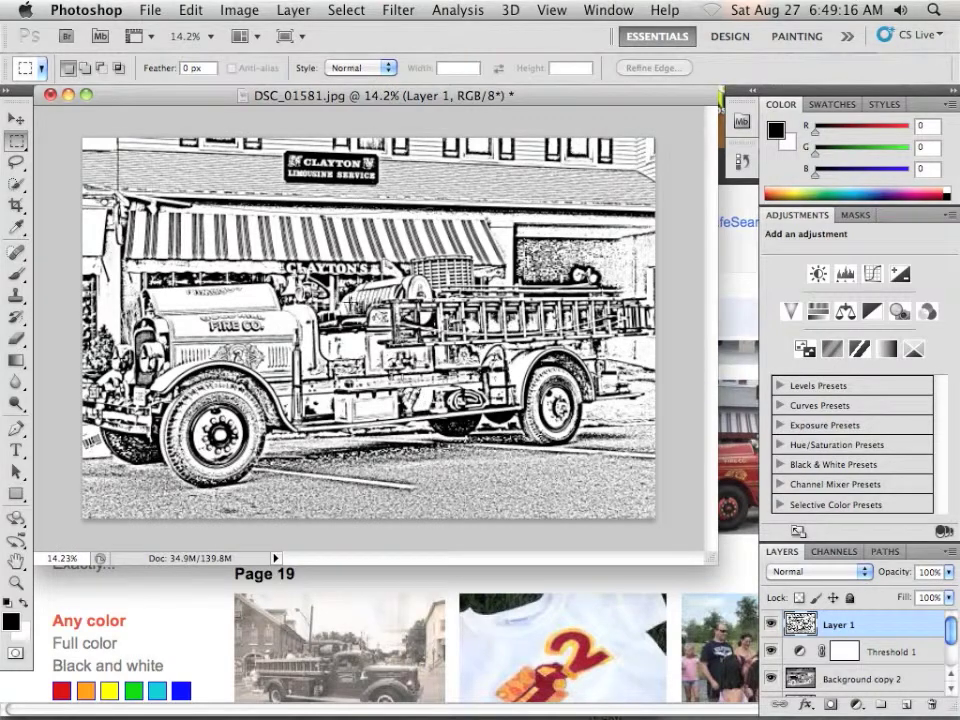
pyautogui.scroll(4, 322, 289)
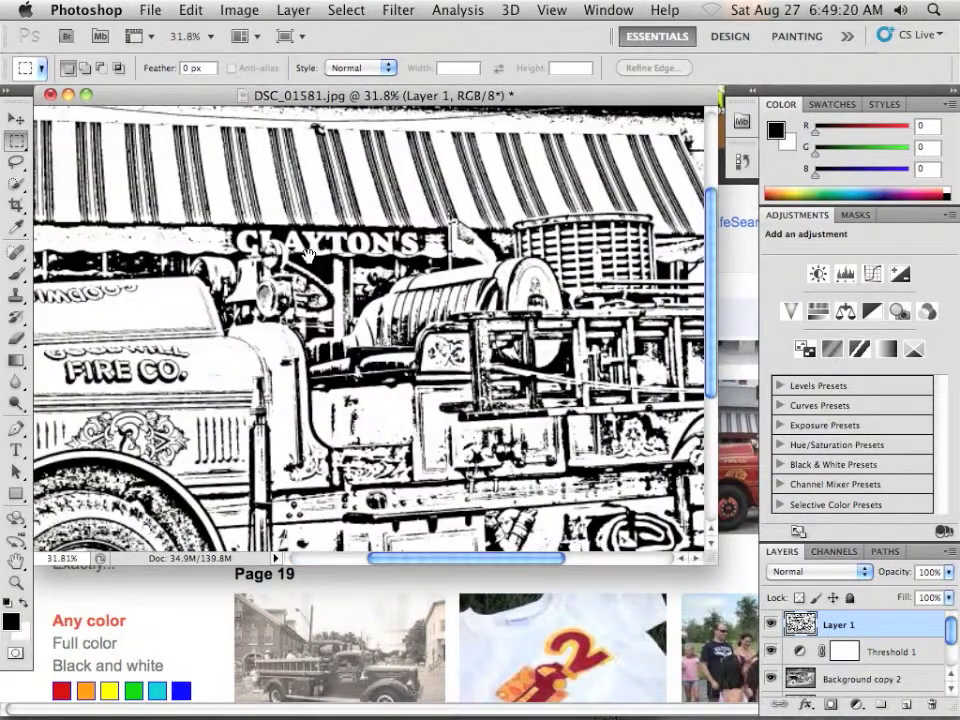
pyautogui.moveTo(136, 262); pyautogui.dragTo(454, 240)
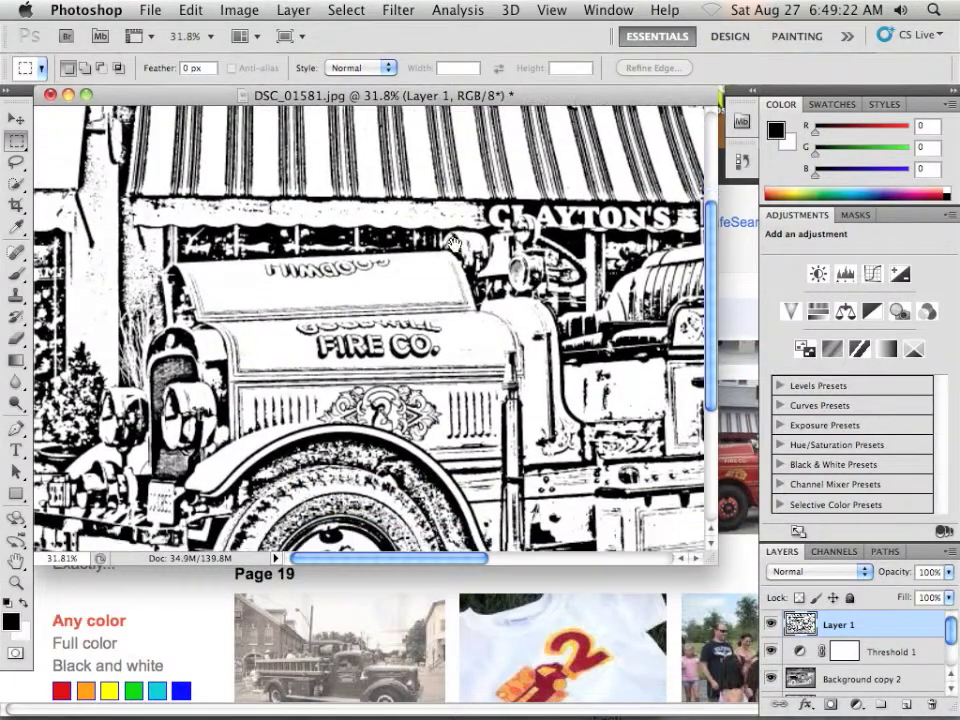
pyautogui.scroll(-1, 414, 265)
pyautogui.scroll(-2, 414, 265)
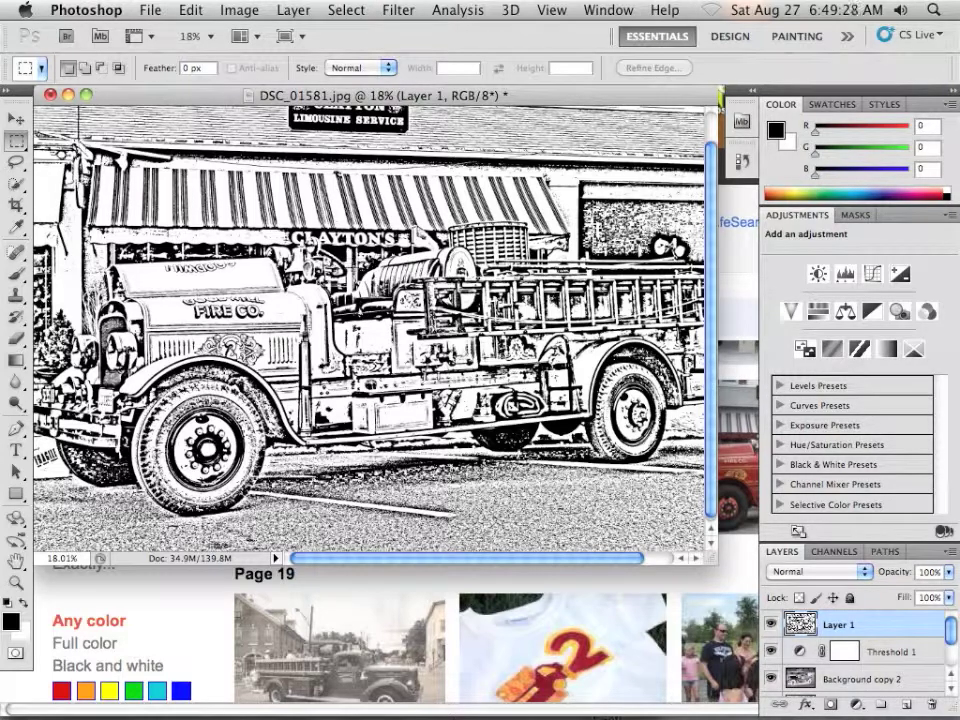
# Select the entire fire truck line art and copy it merged to the clipboard
pyautogui.scroll(-2, 281, 257)
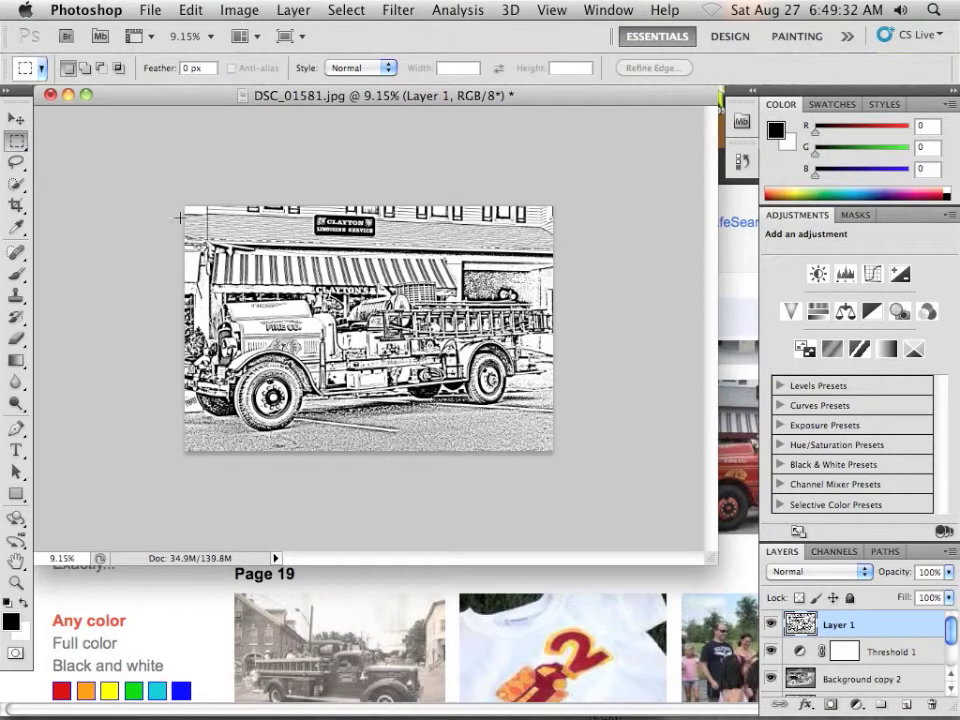
pyautogui.moveTo(181, 217); pyautogui.dragTo(554, 451)
pyautogui.click(191, 10)
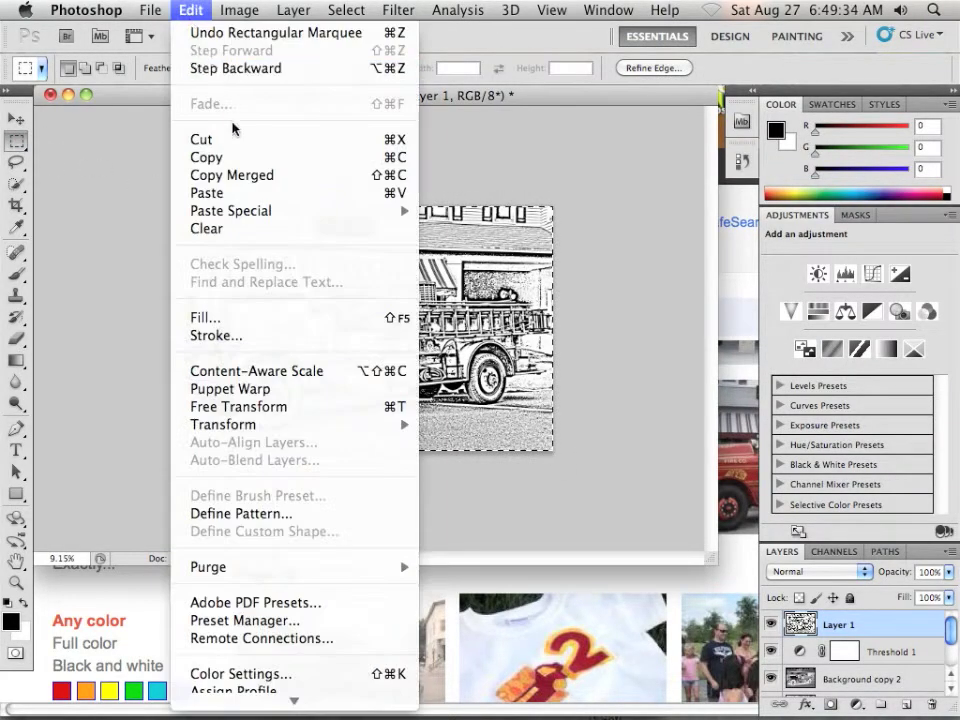
pyautogui.click(290, 185)
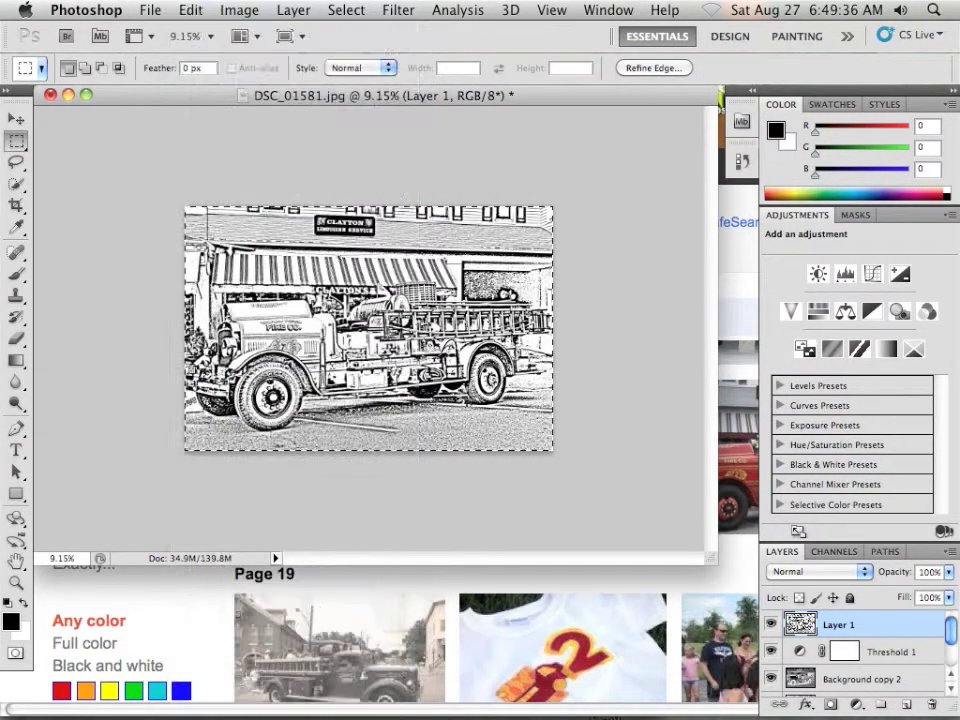
# Switch to Illustrator and create a new Letter-size document in landscape orientation, 792 by 612 pt
pyautogui.press('super+Tab')
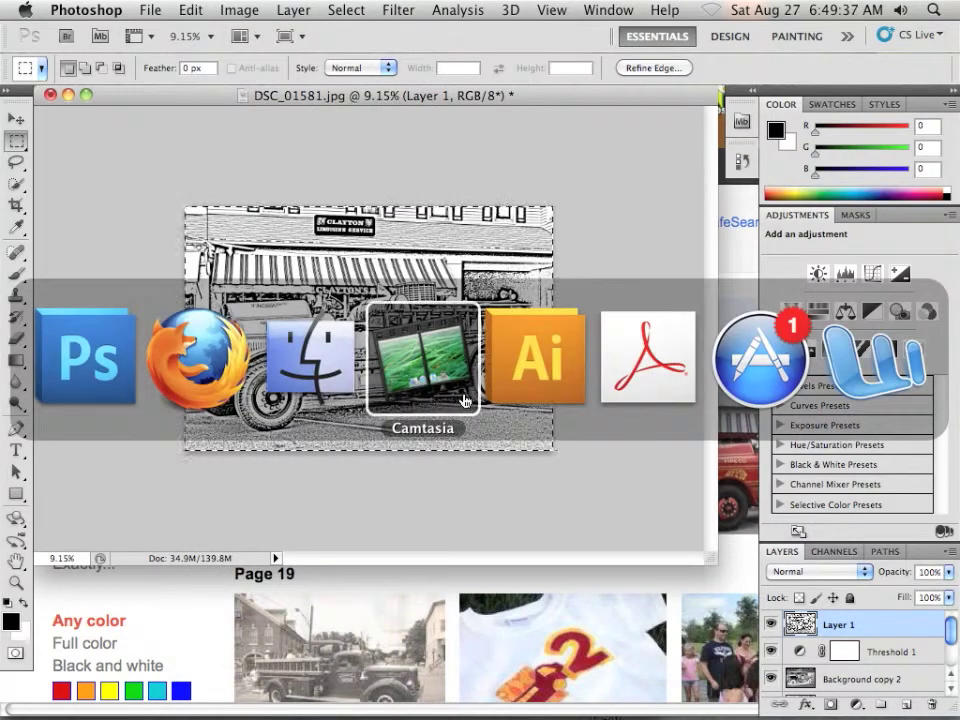
pyautogui.click(530, 396)
pyautogui.click(145, 11)
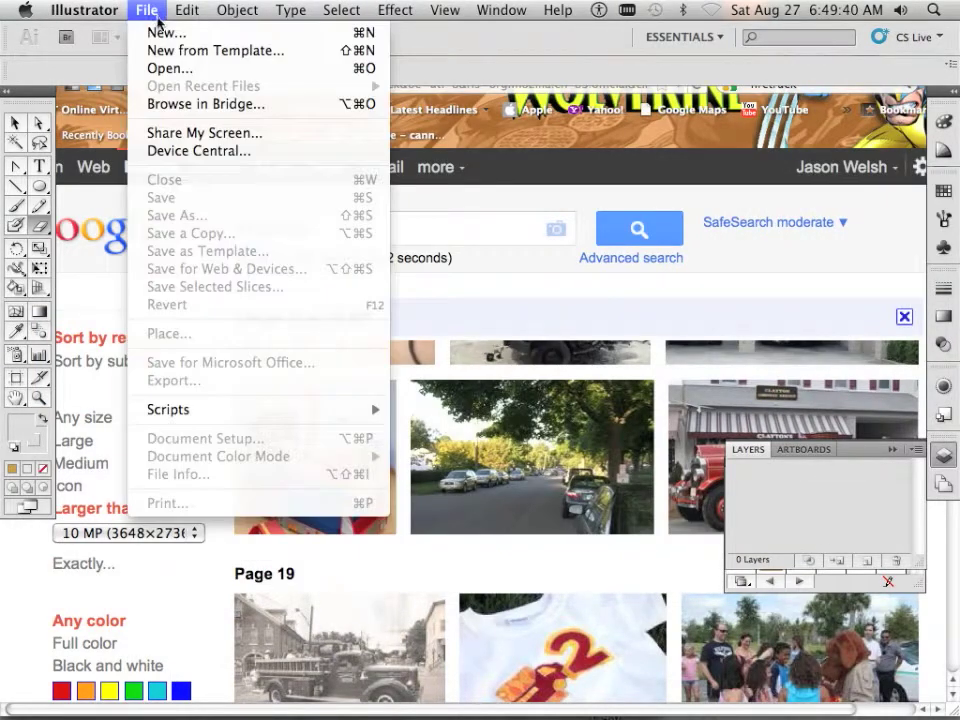
pyautogui.click(158, 35)
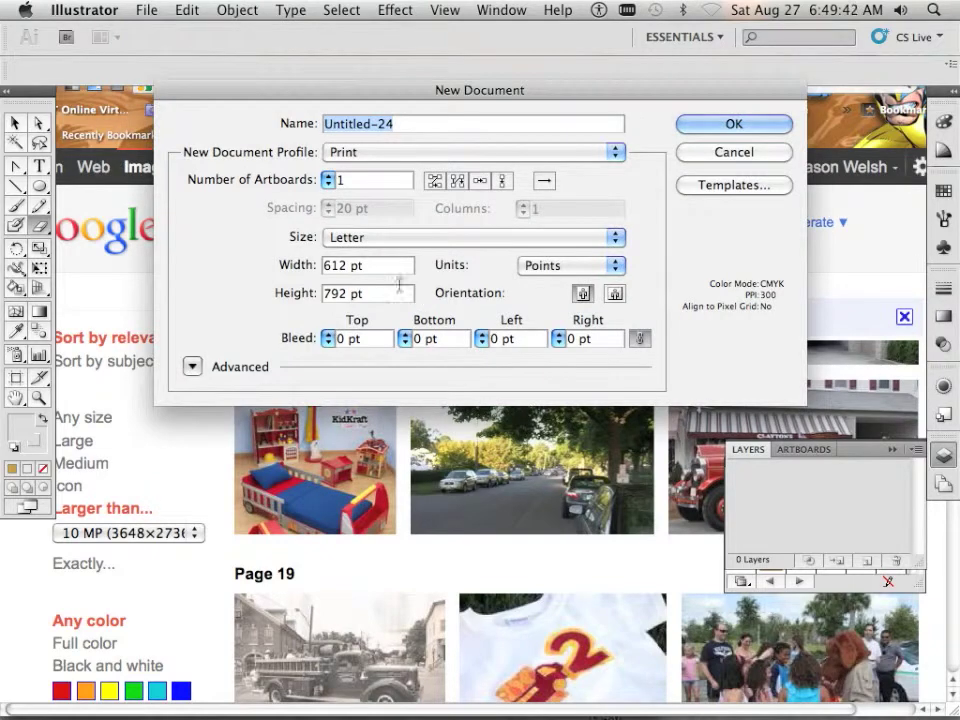
pyautogui.click(614, 293)
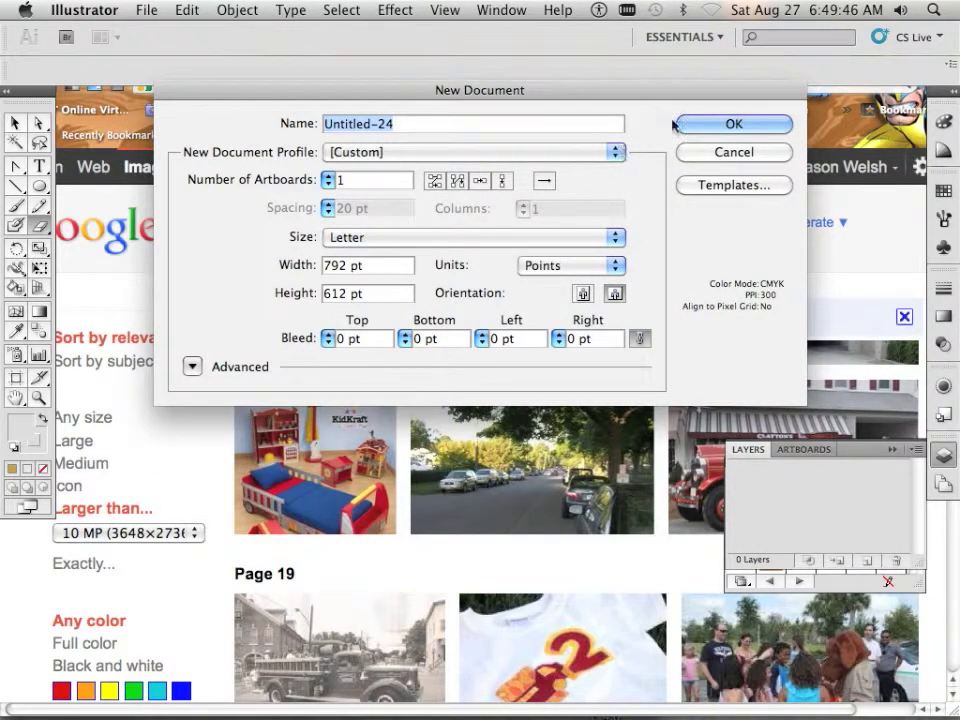
pyautogui.click(722, 123)
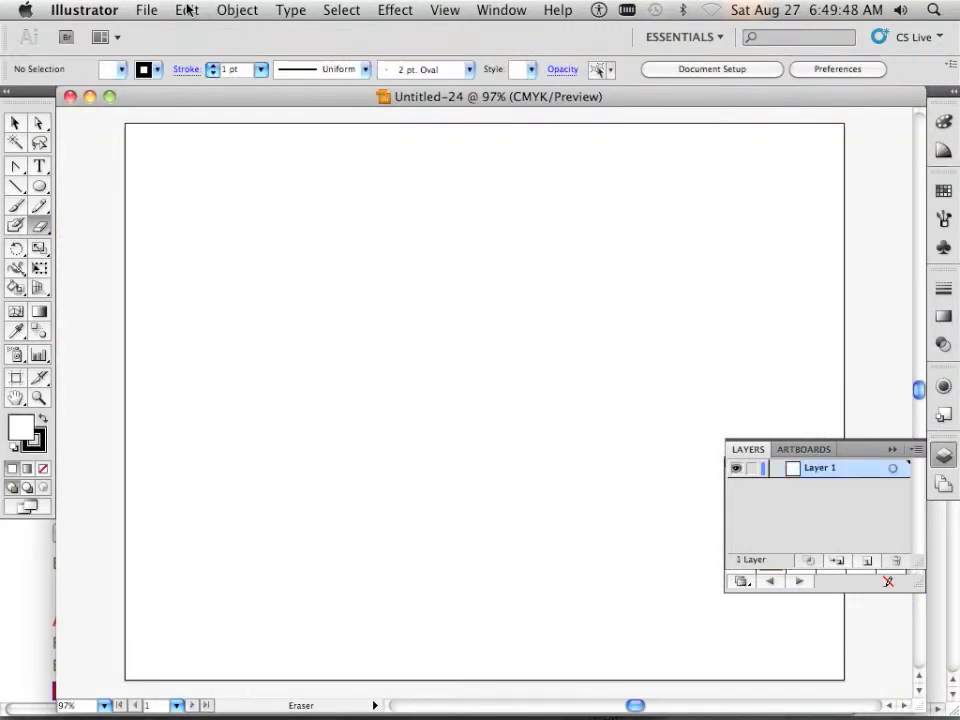
# Paste the copied fire truck line art into the new document
pyautogui.click(187, 10)
pyautogui.click(205, 116)
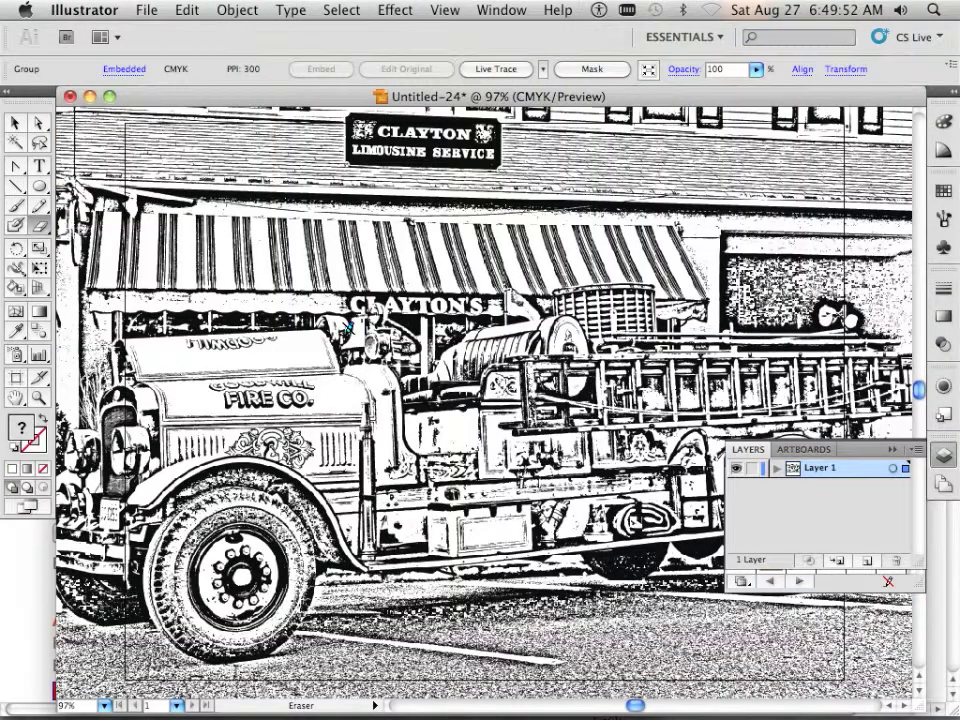
pyautogui.scroll(-4, 348, 327)
pyautogui.scroll(2, 348, 327)
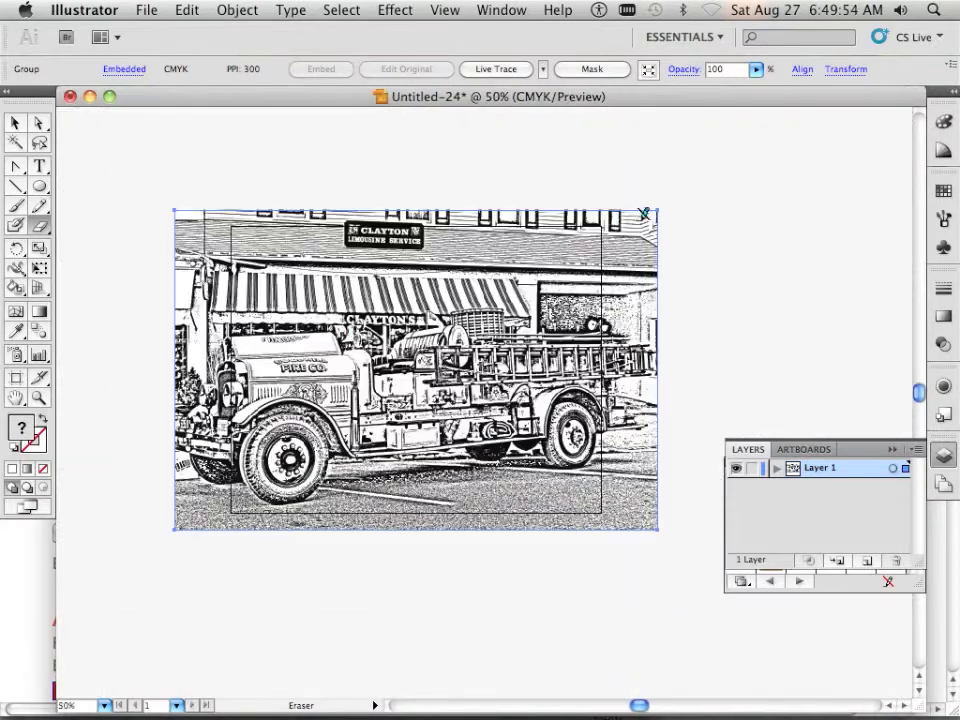
# Scale the pasted image down proportionally and position it within the artboard
pyautogui.click(15, 122)
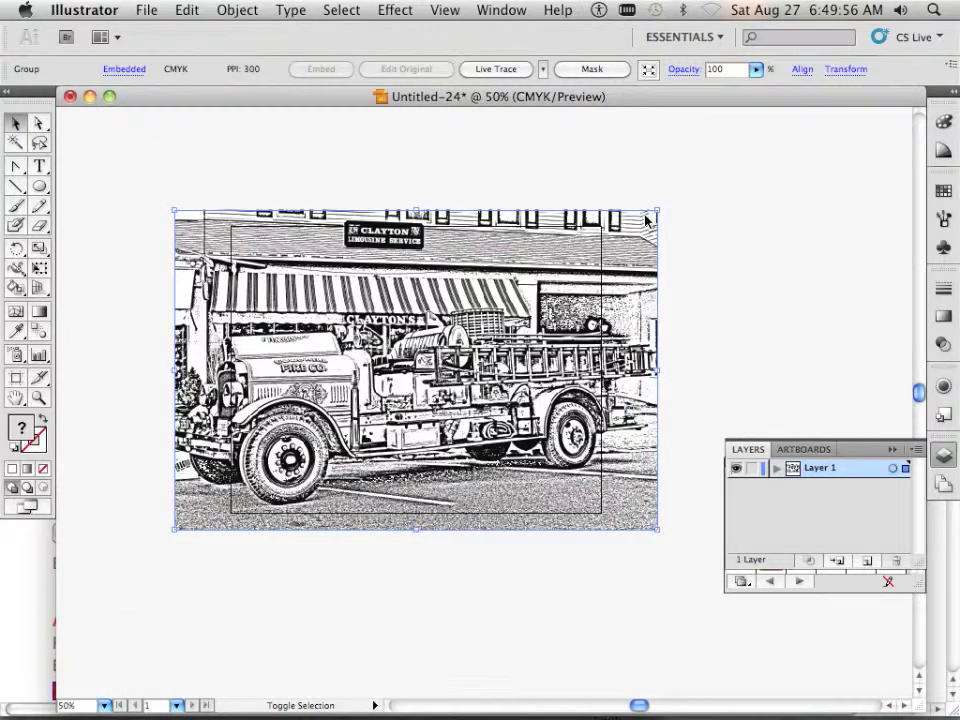
pyautogui.moveTo(656, 213); pyautogui.dragTo(540, 290)
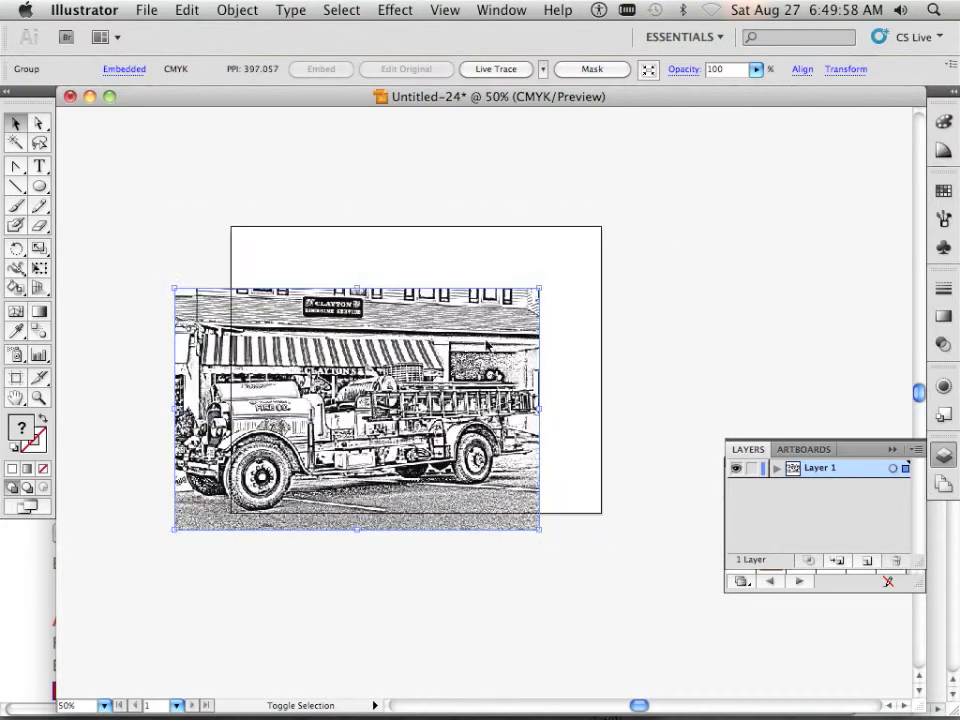
pyautogui.moveTo(414, 383); pyautogui.dragTo(472, 344)
pyautogui.click(668, 447)
# Apply Live Trace with the default preset to the fire truck image, accepting the slow tracing of a large image
pyautogui.scroll(3, 621, 395)
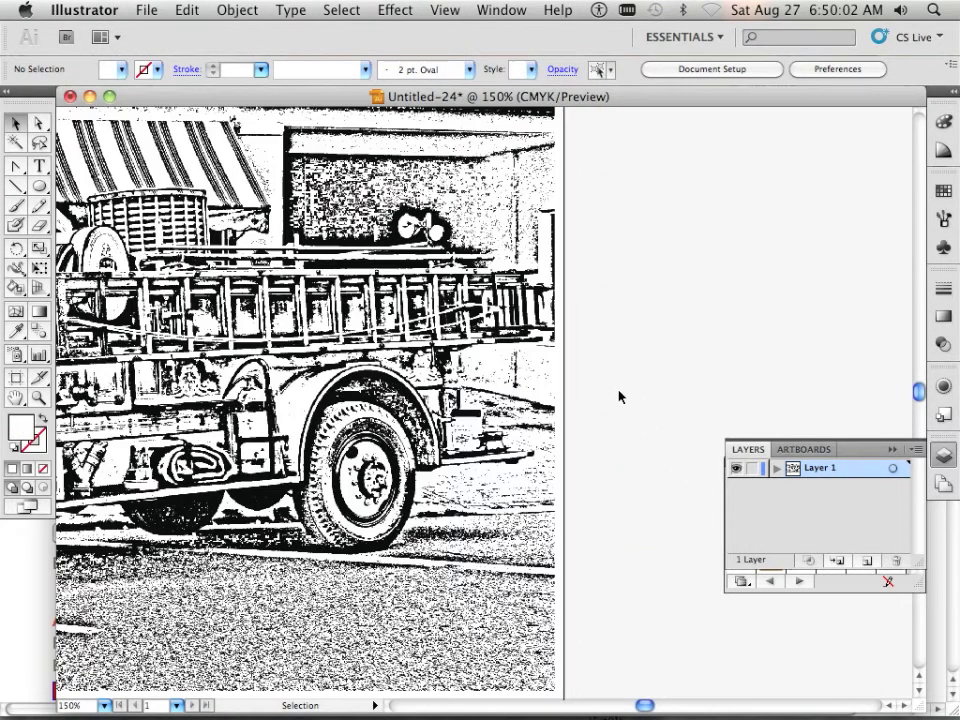
pyautogui.scroll(-2, 619, 397)
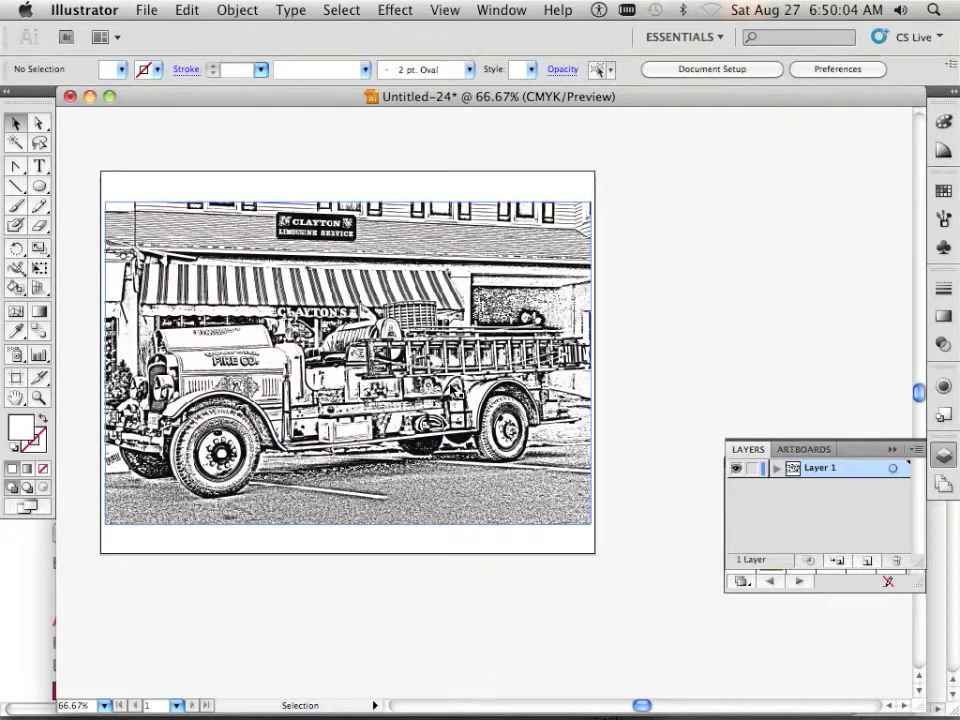
pyautogui.scroll(3, 387, 376)
pyautogui.click(387, 376)
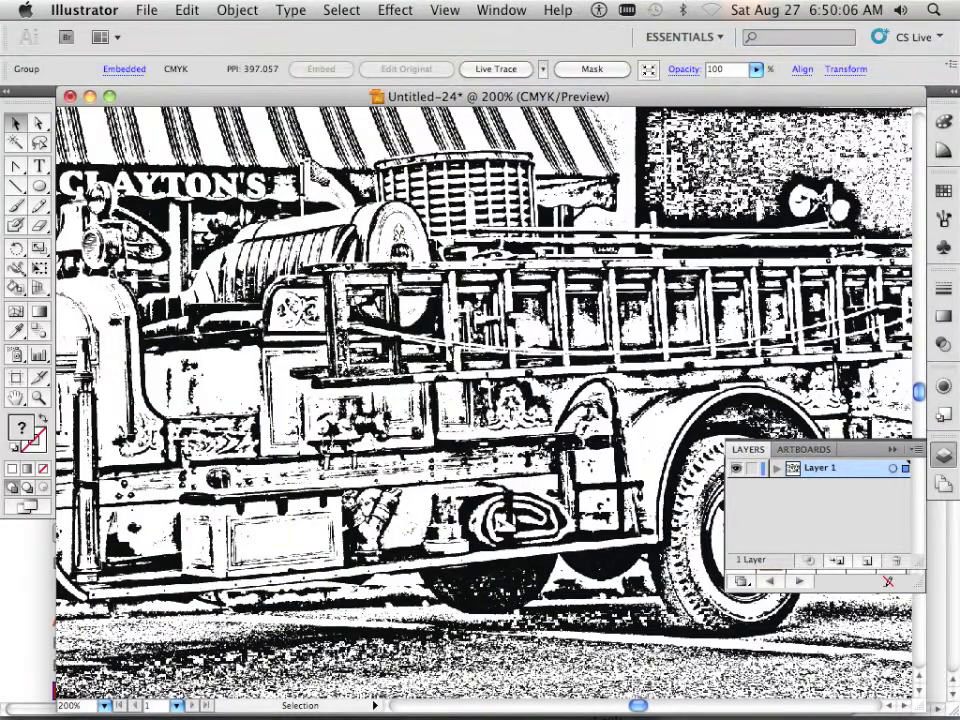
pyautogui.click(481, 72)
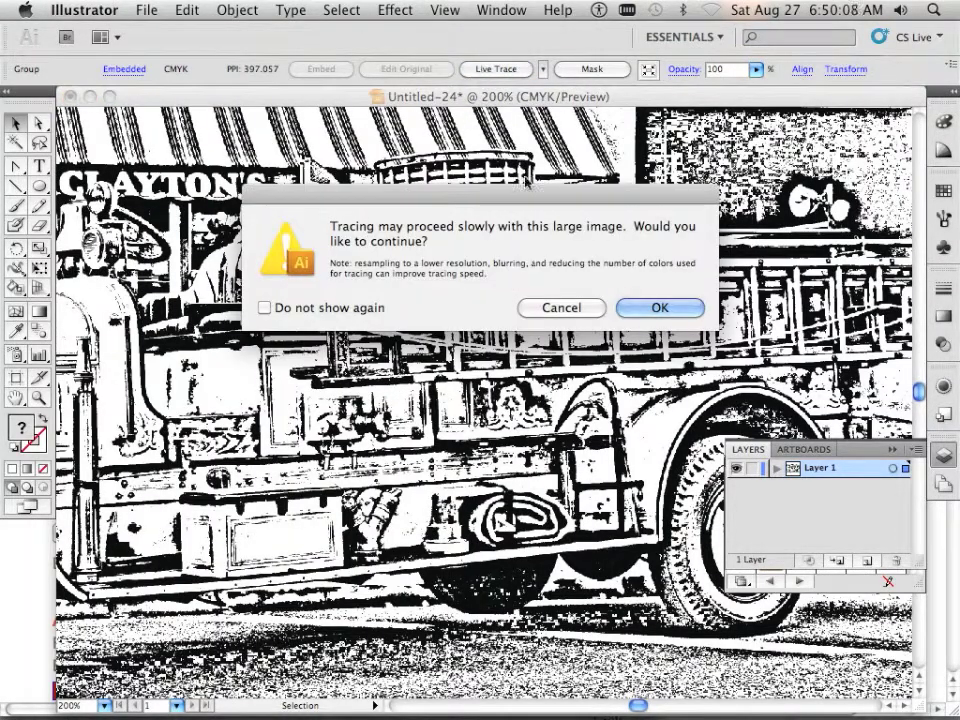
pyautogui.click(660, 308)
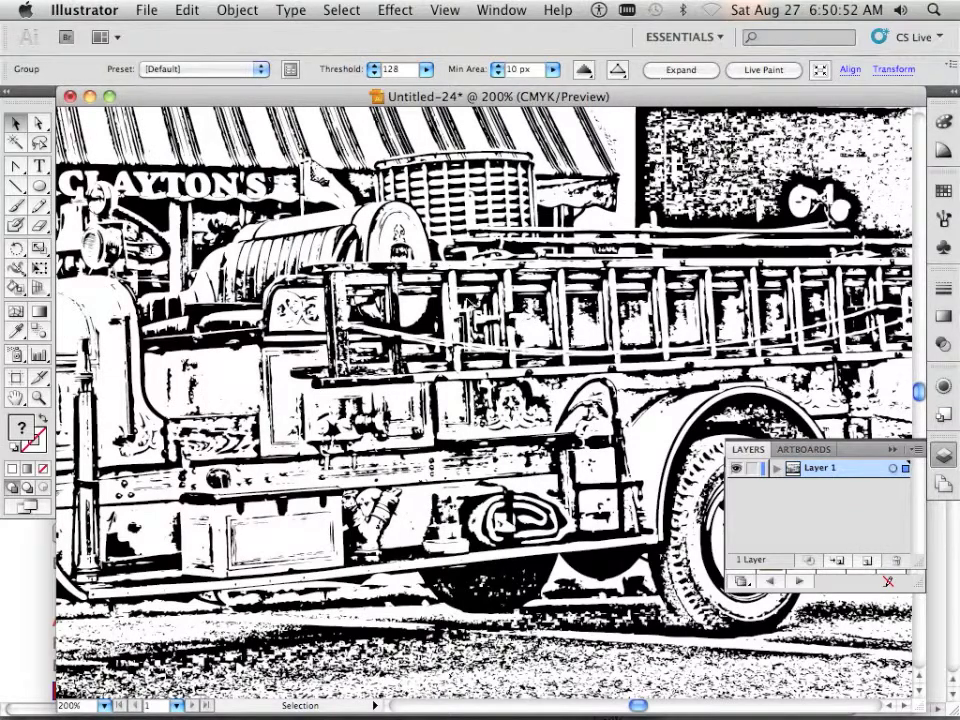
# Examine the traced fire truck as a whole and inspect its edge quality along the side of the truck up close
pyautogui.press('super+minus')
pyautogui.press('super+minus')
pyautogui.press('super+minus')
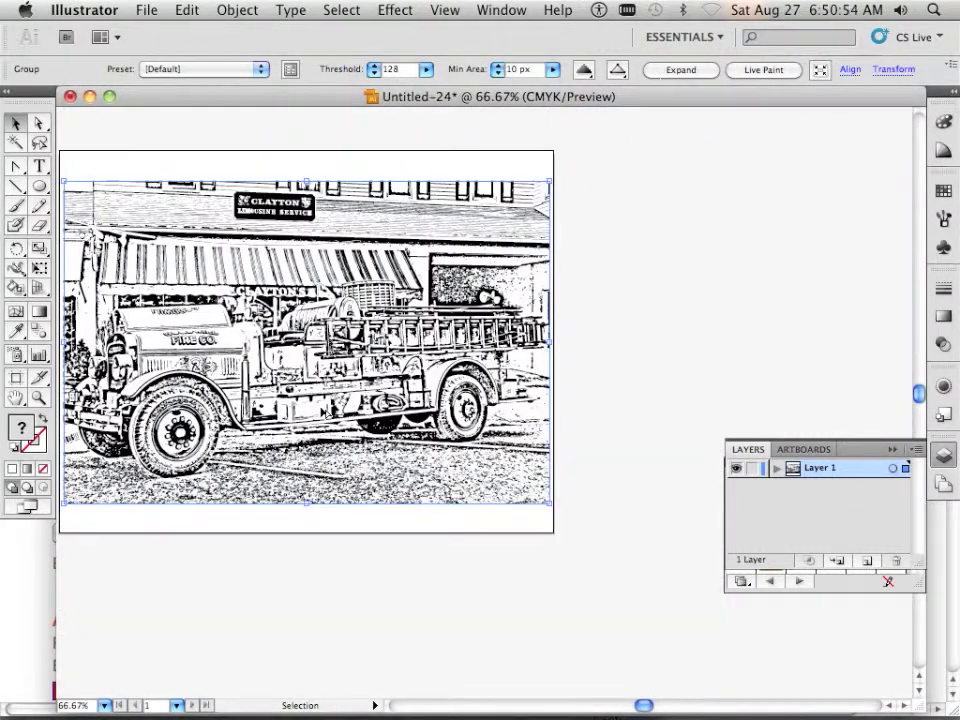
pyautogui.scroll(8, 328, 411)
pyautogui.scroll(-2, 328, 411)
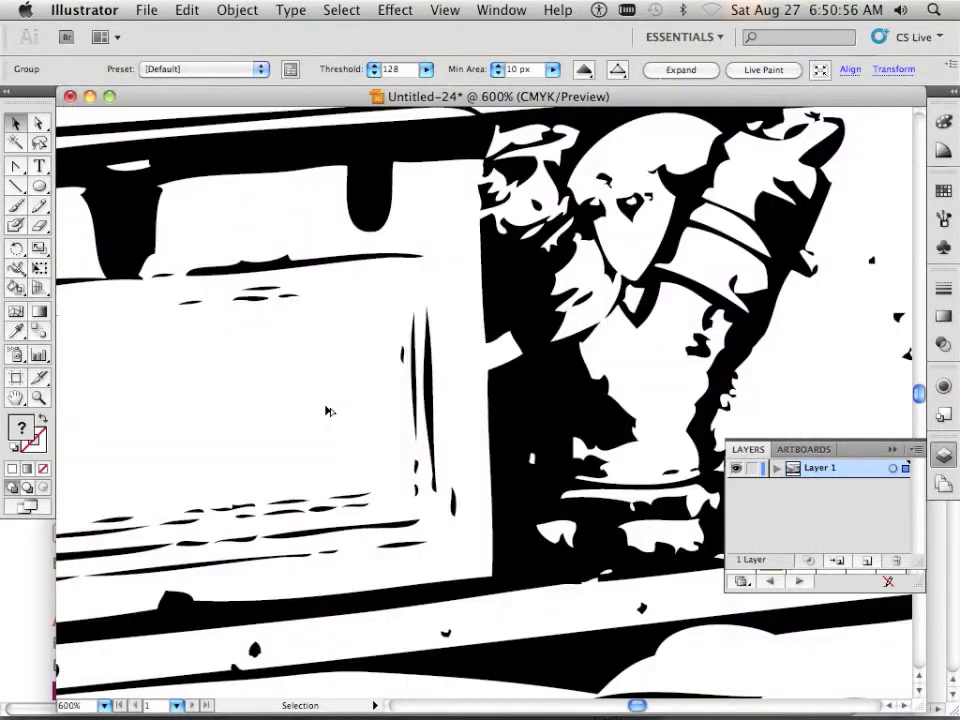
pyautogui.scroll(-2, 328, 411)
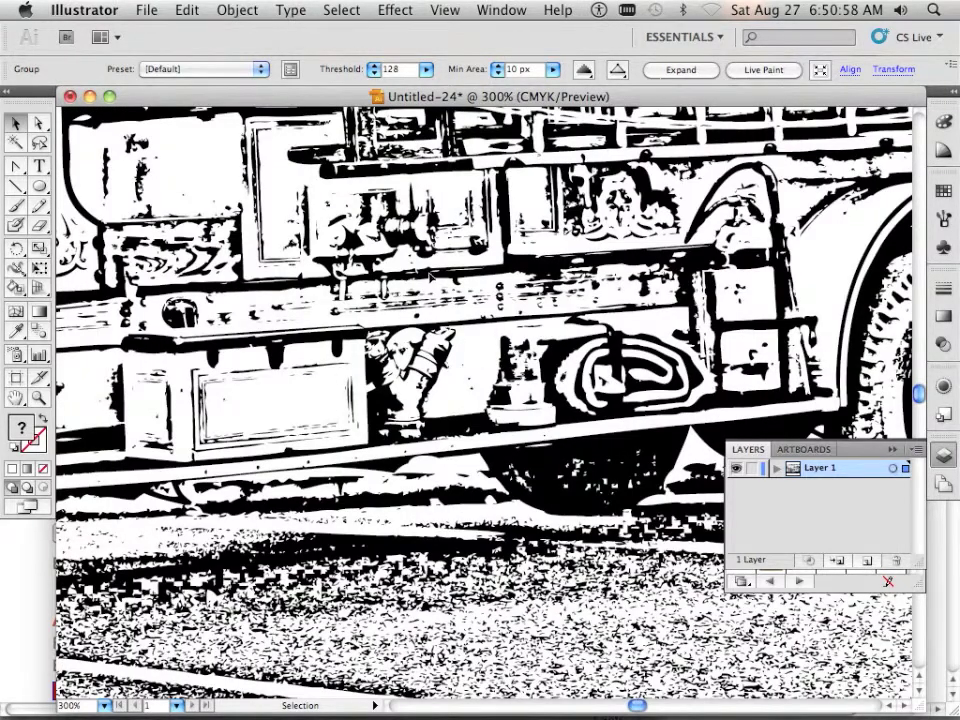
# Switch to Photoshop and examine the fire truck line art up close around the rolled hose and the fire extinguisher
pyautogui.scroll(4, 483, 400)
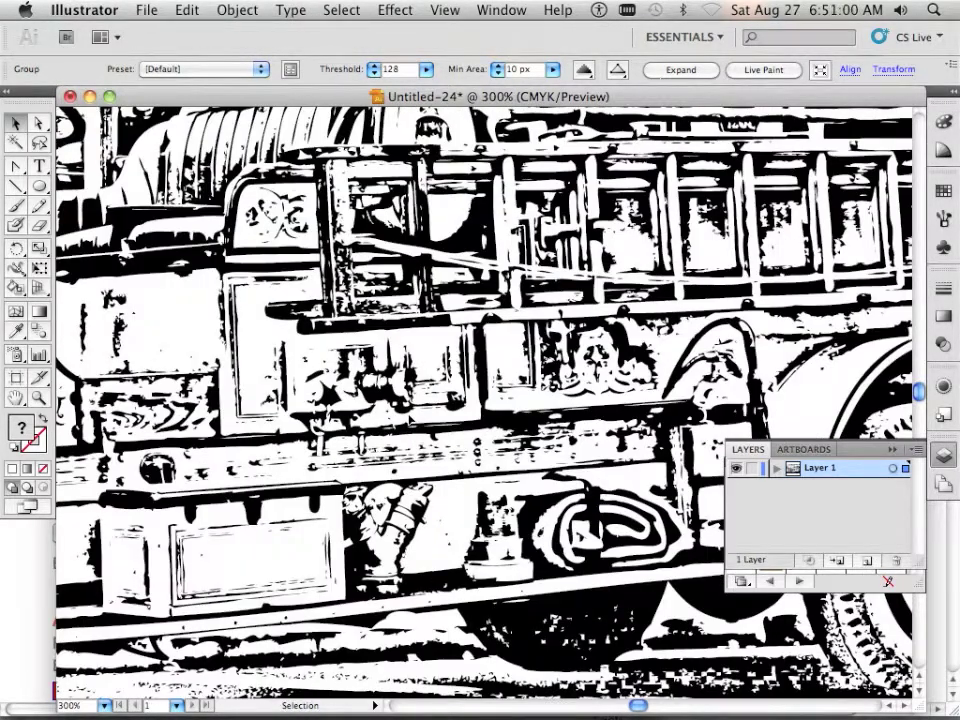
pyautogui.press('super+Tab')
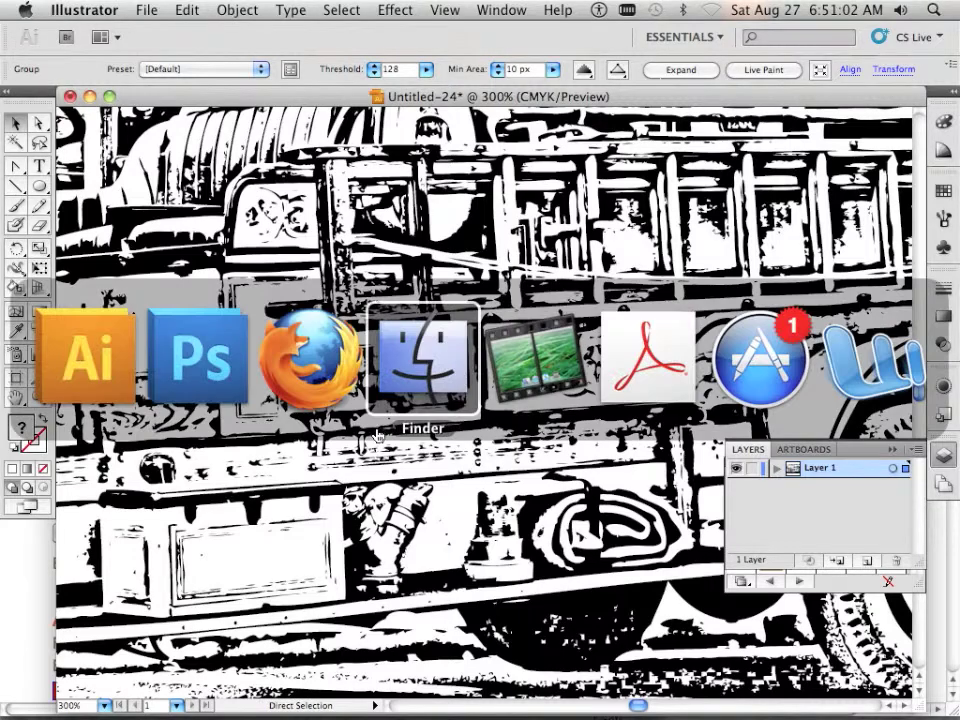
pyautogui.click(188, 382)
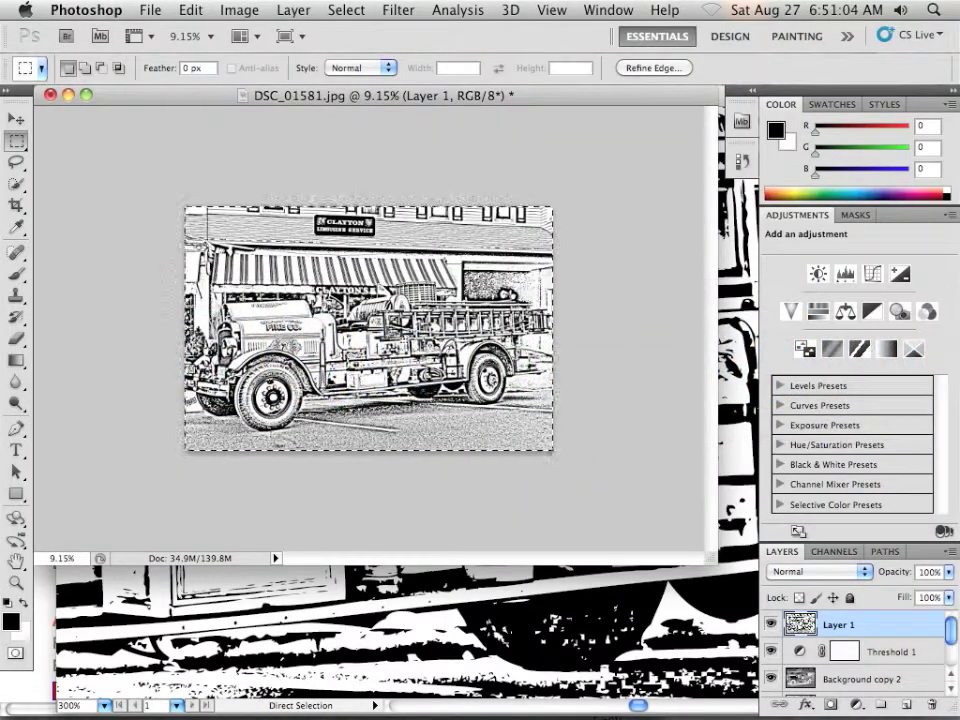
pyautogui.scroll(10, 478, 324)
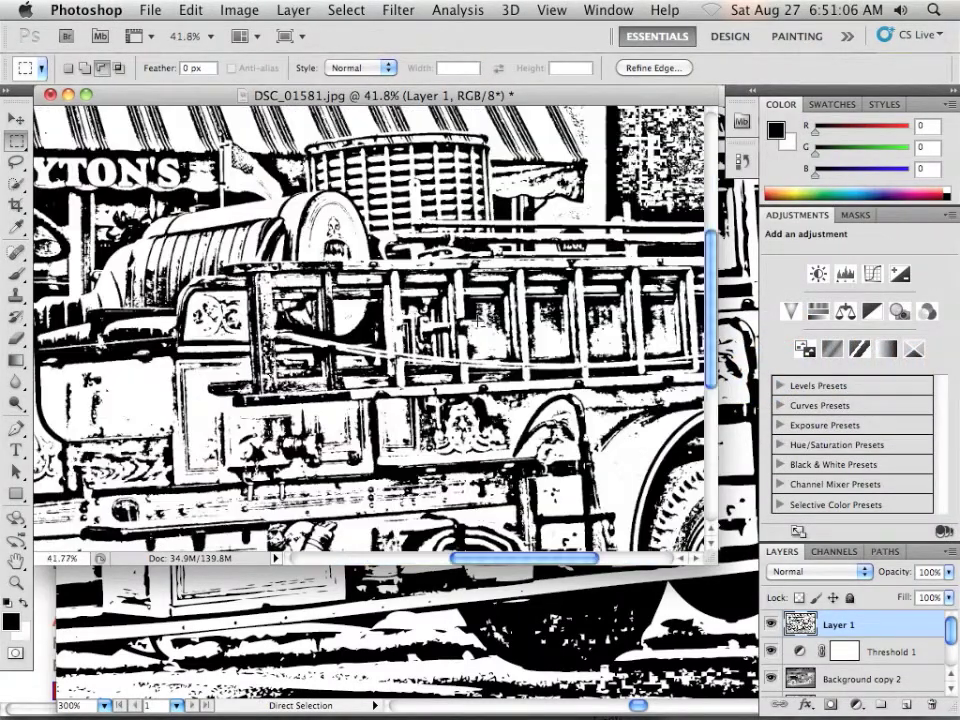
pyautogui.scroll(-6, 478, 324)
pyautogui.hscroll(4, 478, 324)
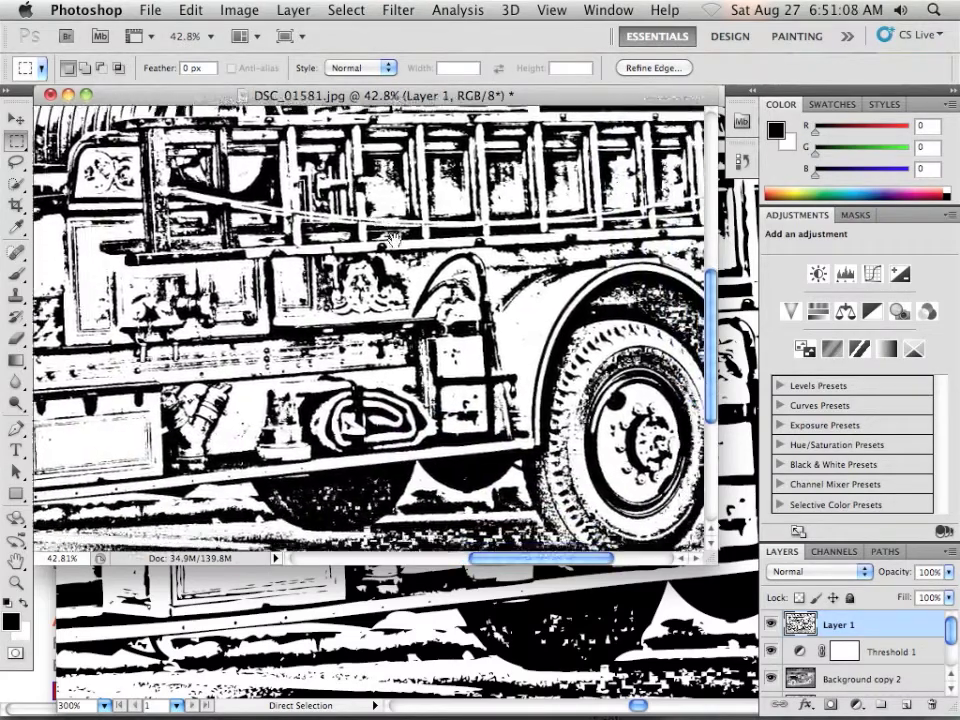
pyautogui.scroll(3, 390, 257)
pyautogui.scroll(2, 392, 257)
pyautogui.scroll(-2, 505, 216)
pyautogui.hscroll(-3, 505, 216)
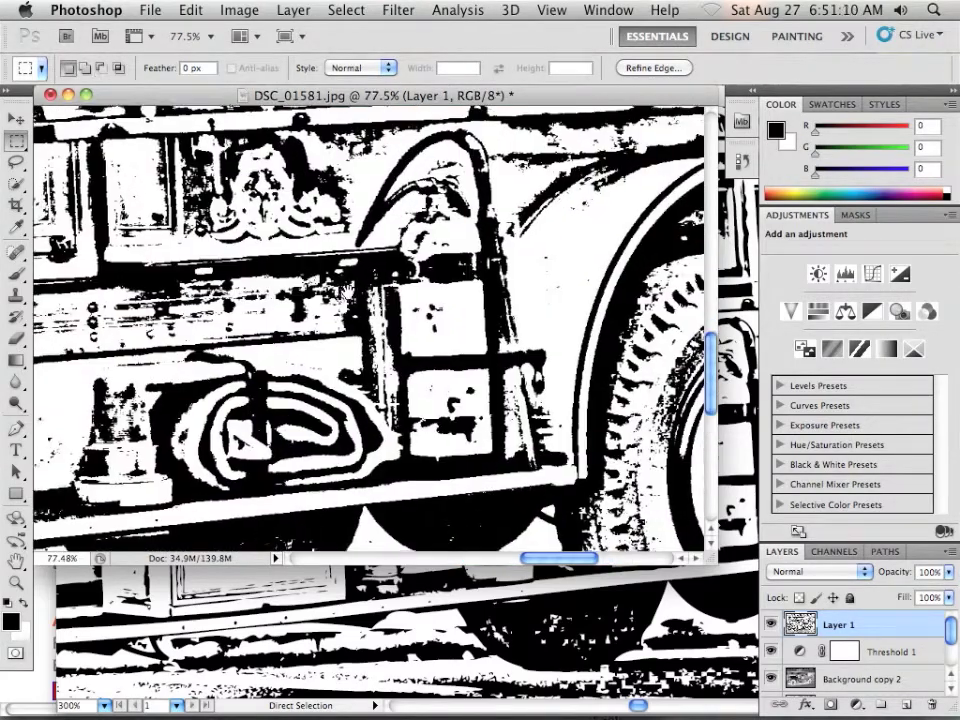
pyautogui.scroll(3, 505, 216)
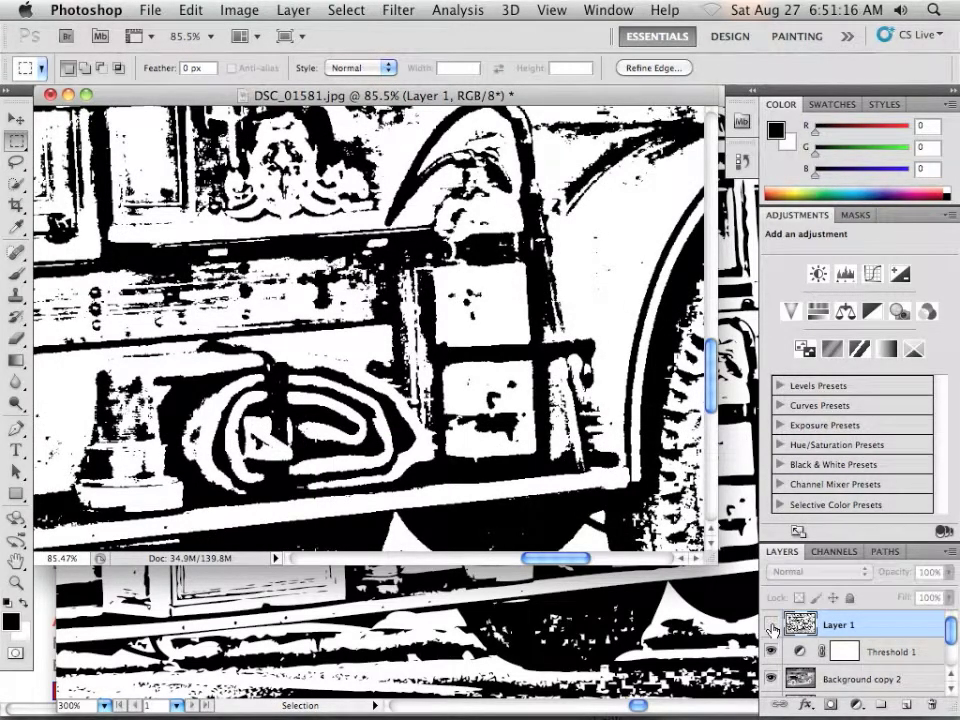
# Hide the Threshold 1, Background copy 2 and Background copy layers, keeping Layer 1 and the original Background shown
pyautogui.click(771, 680)
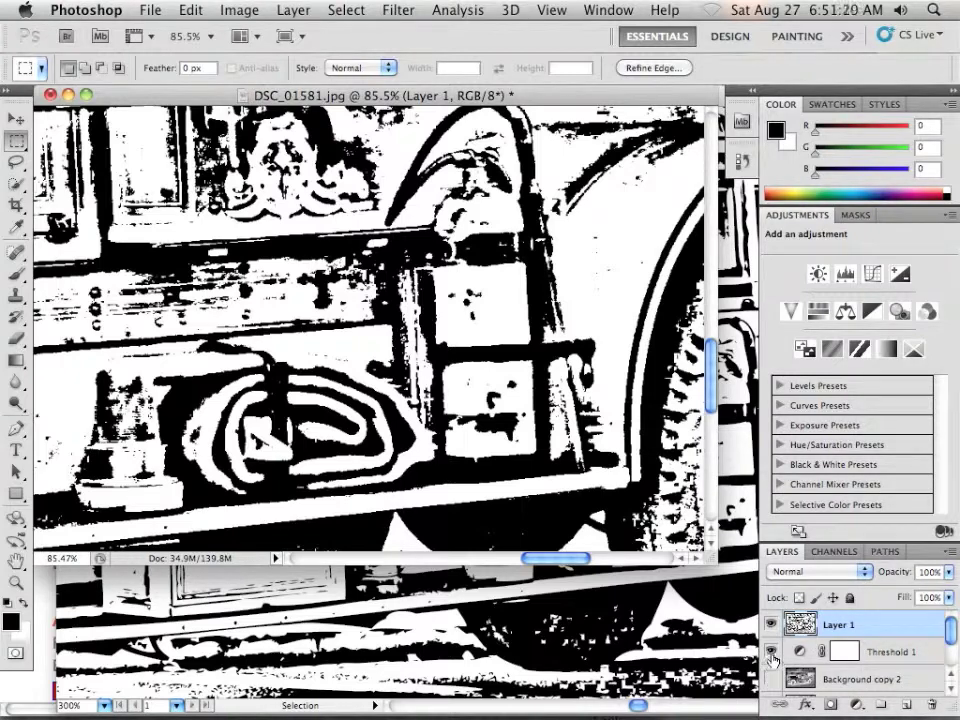
pyautogui.scroll(-2, 860, 665)
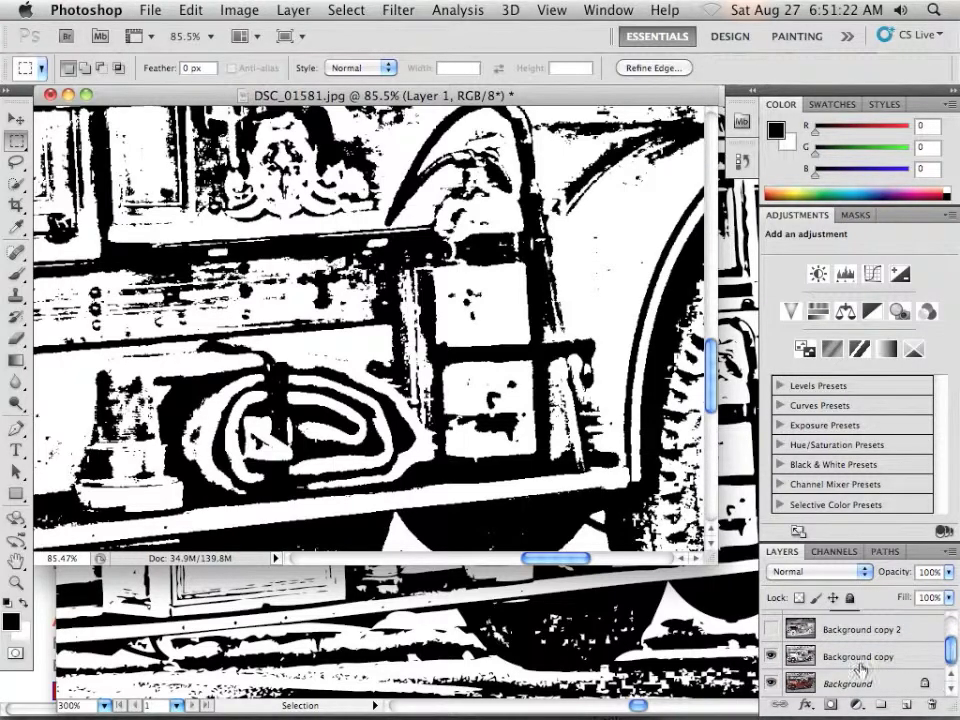
pyautogui.click(771, 656)
pyautogui.click(860, 680)
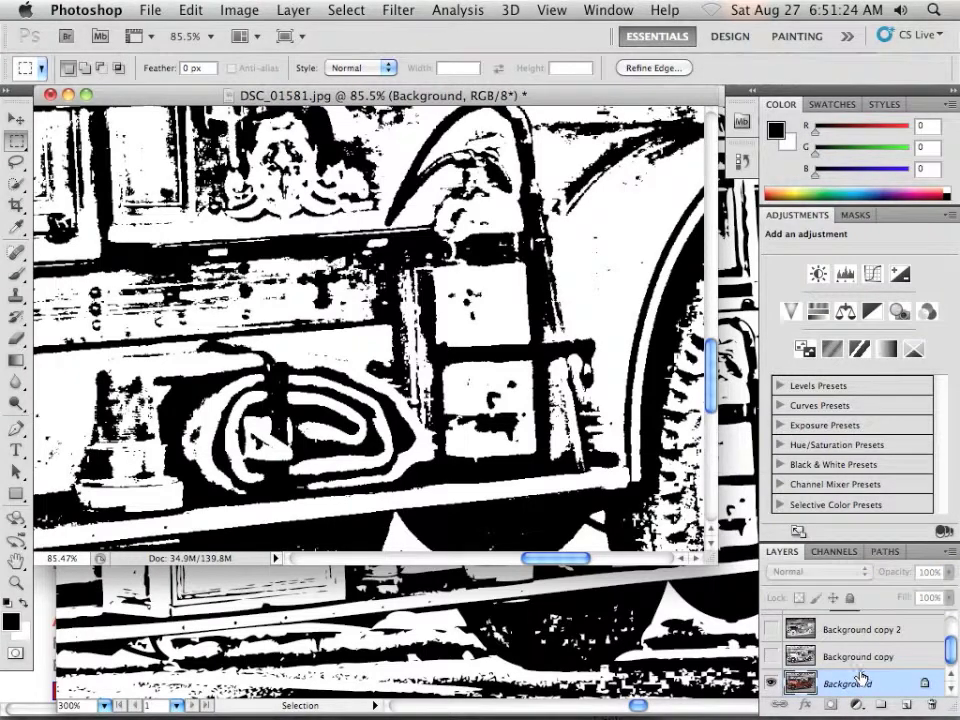
# Select Layer 1 and lower its opacity to 12% so the colour photo shows through the line art
pyautogui.moveTo(945, 641)
pyautogui.mouseDown()
pyautogui.moveTo(949, 628)
pyautogui.moveTo(953, 654)
pyautogui.moveTo(951, 626)
pyautogui.mouseUp()
pyautogui.click(899, 619)
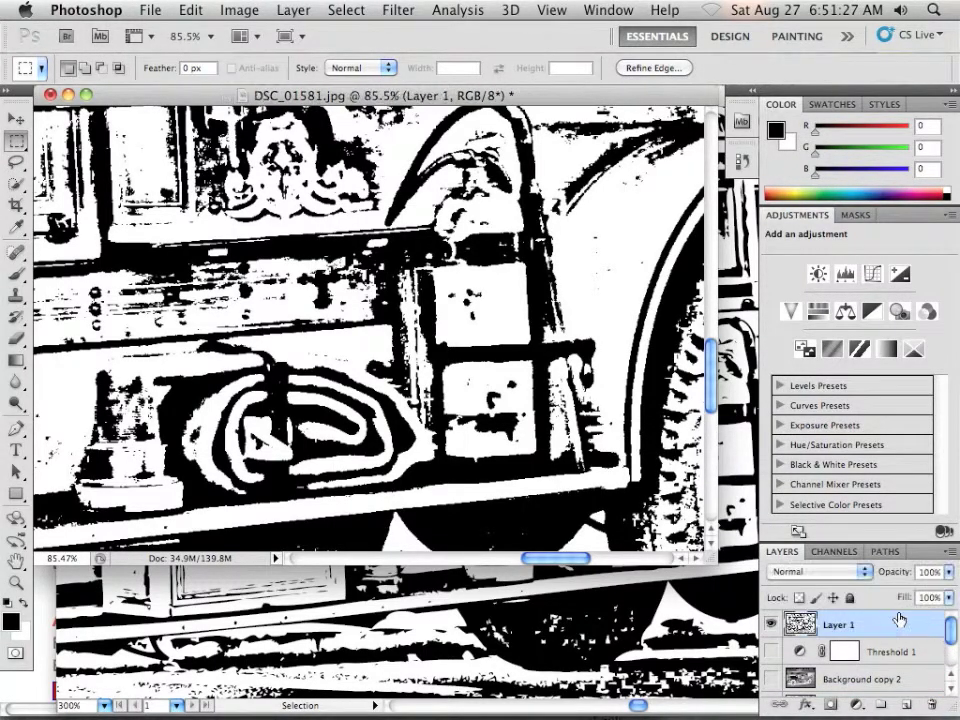
pyautogui.click(947, 572)
pyautogui.moveTo(944, 592); pyautogui.dragTo(860, 593)
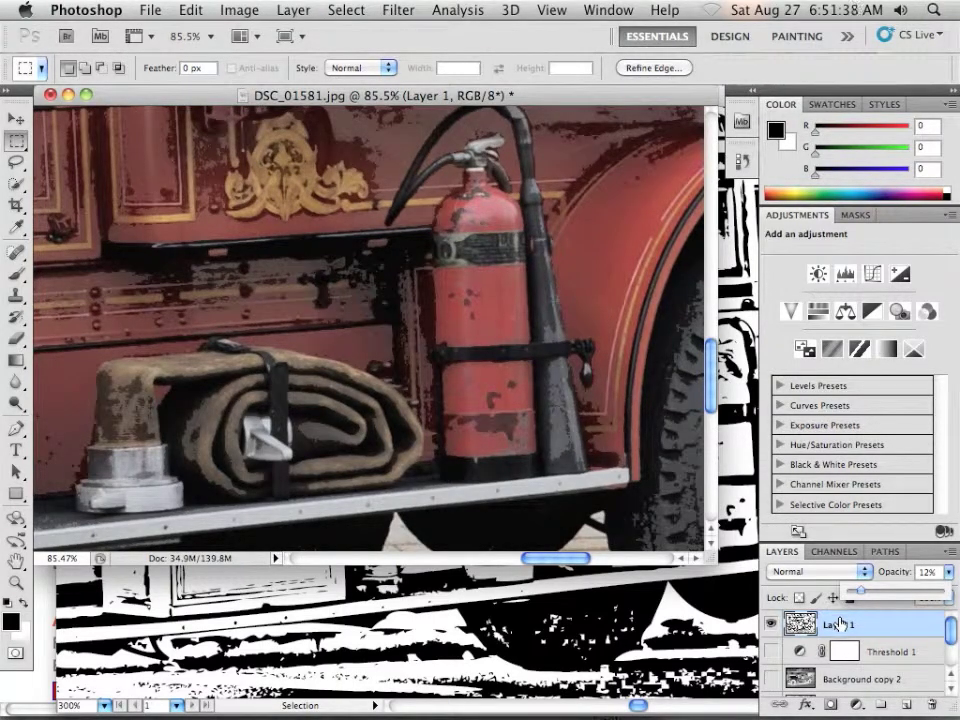
# Set up the Brush tool with a hard round tip at 100% hardness and reduce its size to 4 px
pyautogui.click(22, 274)
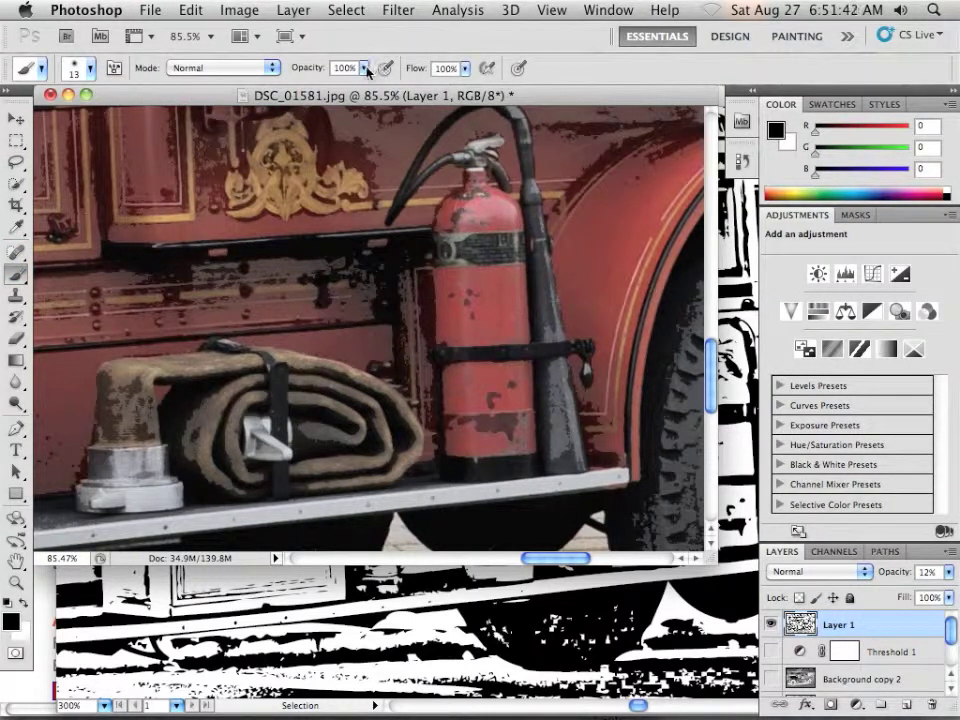
pyautogui.click(70, 66)
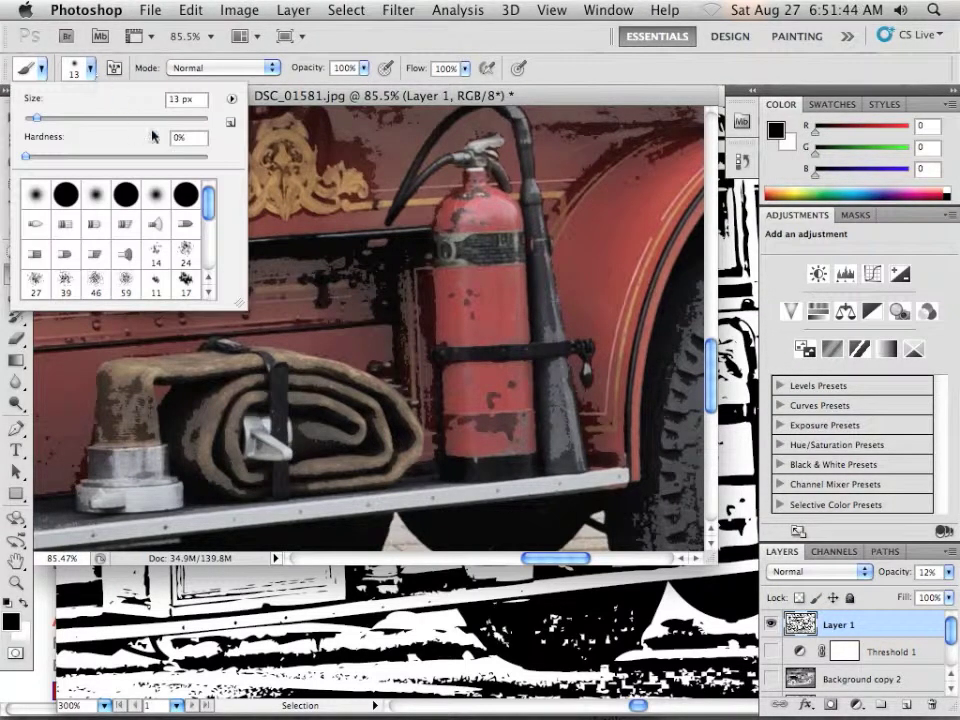
pyautogui.click(185, 196)
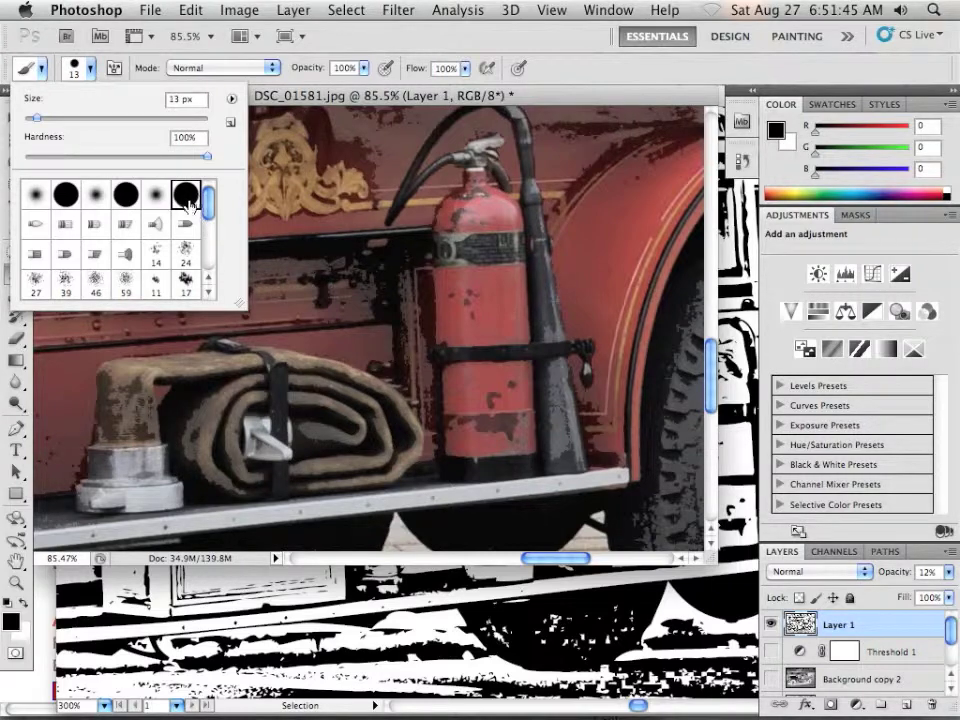
pyautogui.click(389, 51)
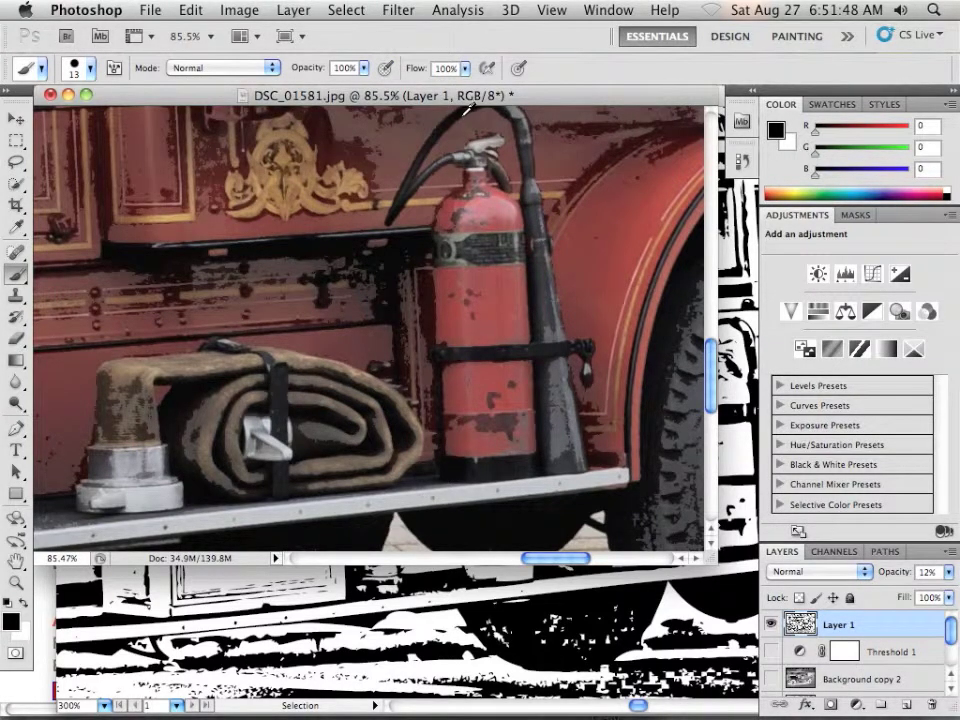
pyautogui.scroll(4, 466, 108)
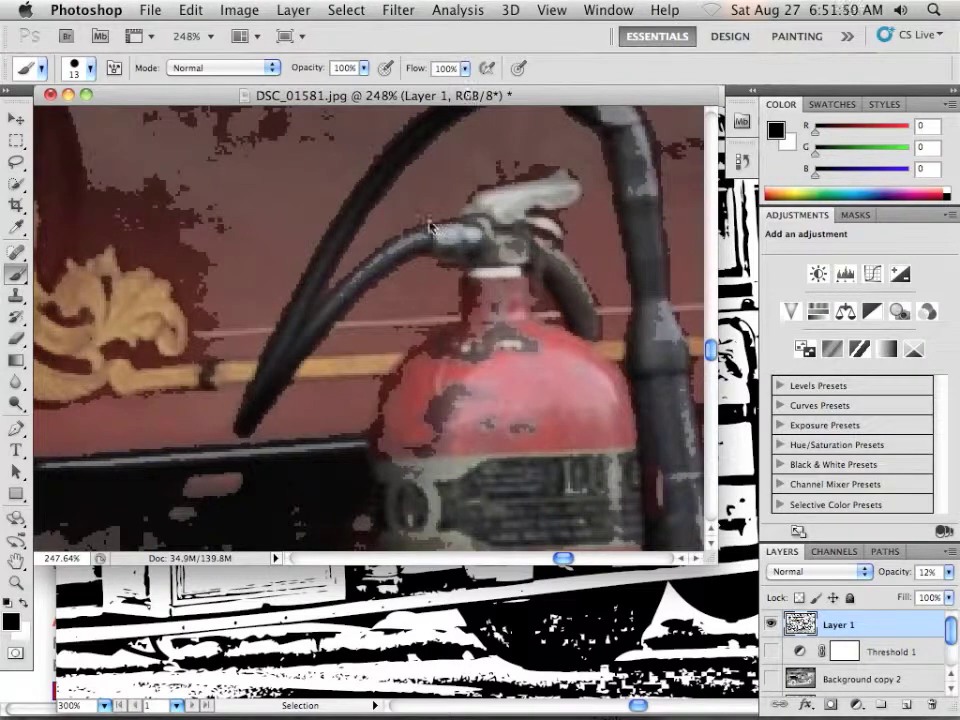
pyautogui.press('[')
pyautogui.press('[')
pyautogui.press('[')
# Set Layer 1's blend mode to Multiply and raise its opacity to 71%
pyautogui.moveTo(948, 572); pyautogui.dragTo(878, 599)
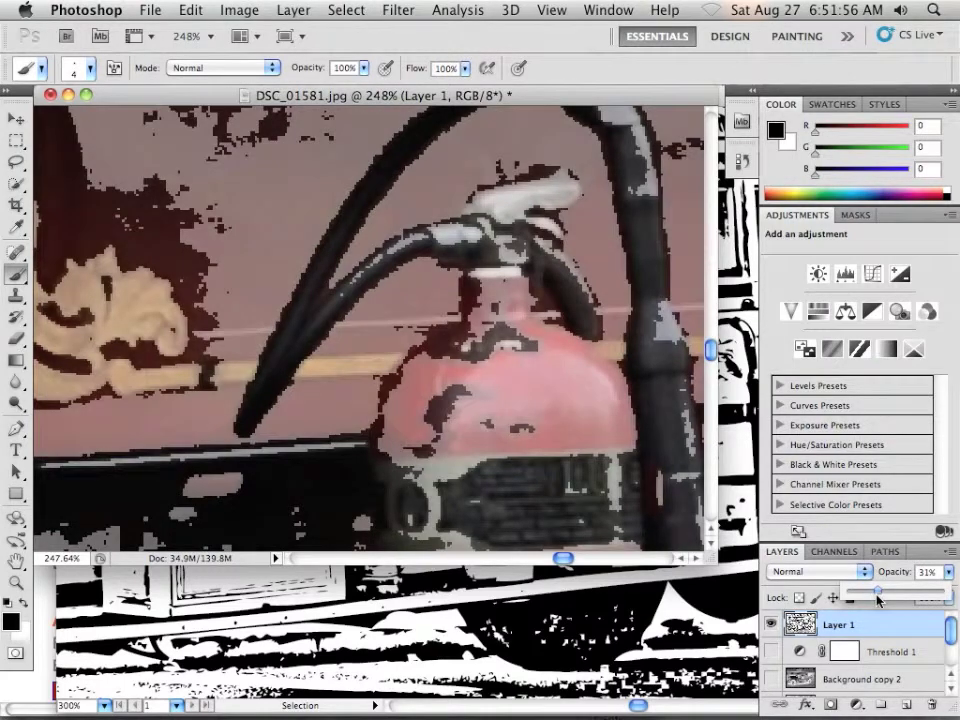
pyautogui.click(816, 572)
pyautogui.click(806, 621)
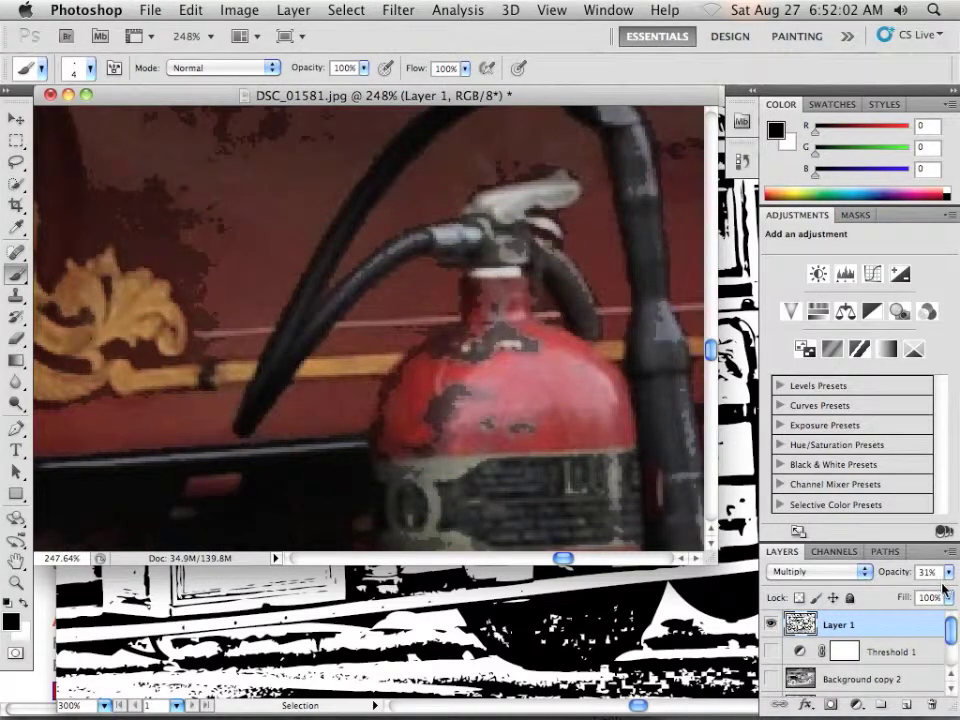
pyautogui.moveTo(944, 578); pyautogui.dragTo(908, 597)
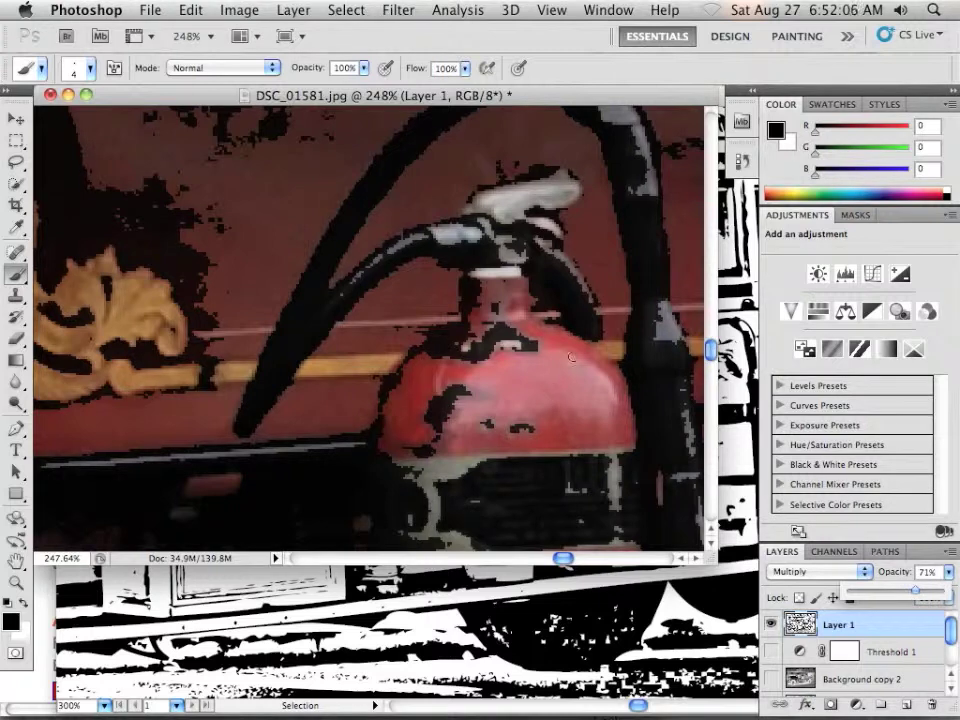
# Reduce the brush to 2 px and paint a black outline along the fire extinguisher's right shoulder
pyautogui.click(562, 330)
pyautogui.press('[')
pyautogui.press('[')
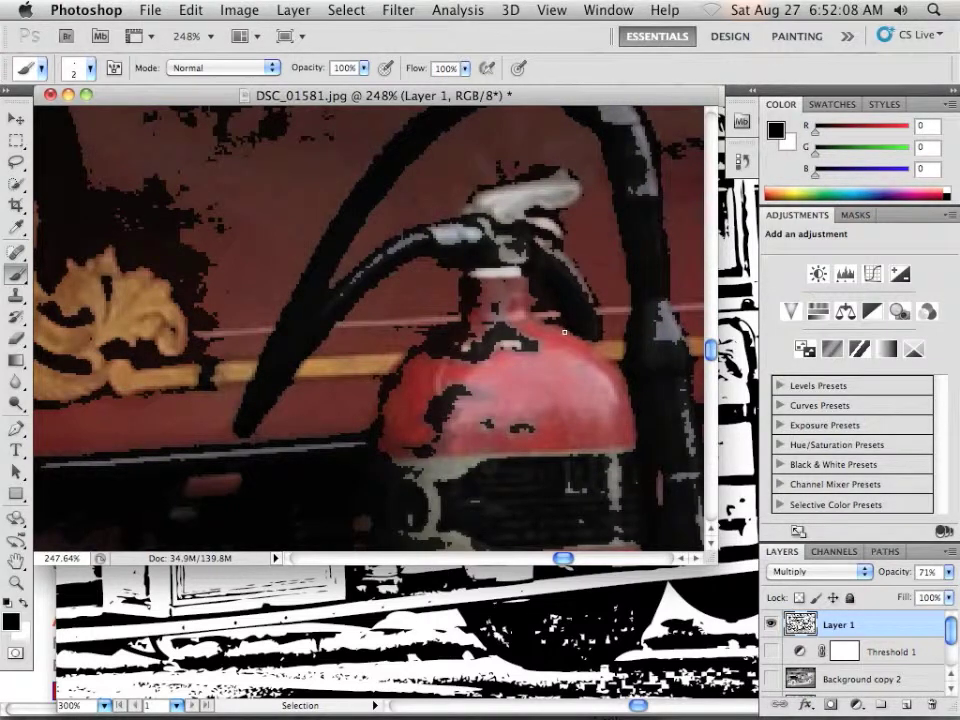
pyautogui.moveTo(575, 336)
pyautogui.mouseDown()
pyautogui.moveTo(633, 385)
pyautogui.moveTo(574, 333)
pyautogui.moveTo(638, 400)
pyautogui.mouseUp()
pyautogui.moveTo(602, 353); pyautogui.dragTo(636, 395)
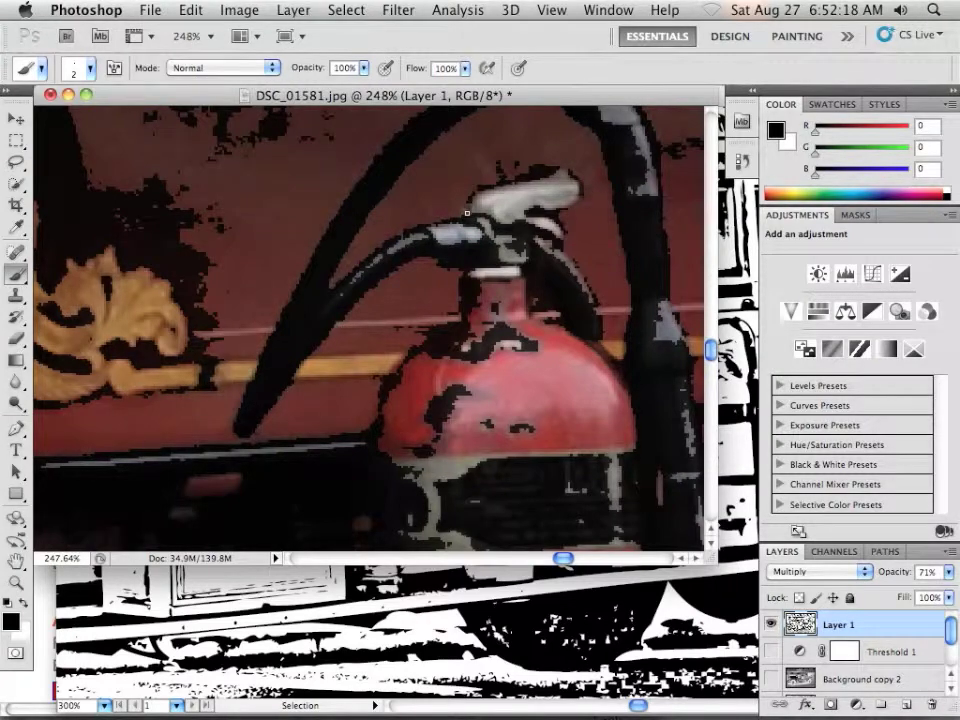
# Trace the missing black outline along the upper edge of the rolled hose, on both sides of its strap
pyautogui.moveTo(429, 497)
pyautogui.mouseDown()
pyautogui.moveTo(375, 332)
pyautogui.moveTo(279, 258)
pyautogui.mouseUp()
pyautogui.moveTo(313, 386)
pyautogui.mouseDown()
pyautogui.moveTo(377, 253)
pyautogui.moveTo(343, 268)
pyautogui.moveTo(497, 345)
pyautogui.moveTo(343, 302)
pyautogui.moveTo(531, 369)
pyautogui.moveTo(375, 349)
pyautogui.moveTo(508, 268)
pyautogui.moveTo(486, 277)
pyautogui.mouseUp()
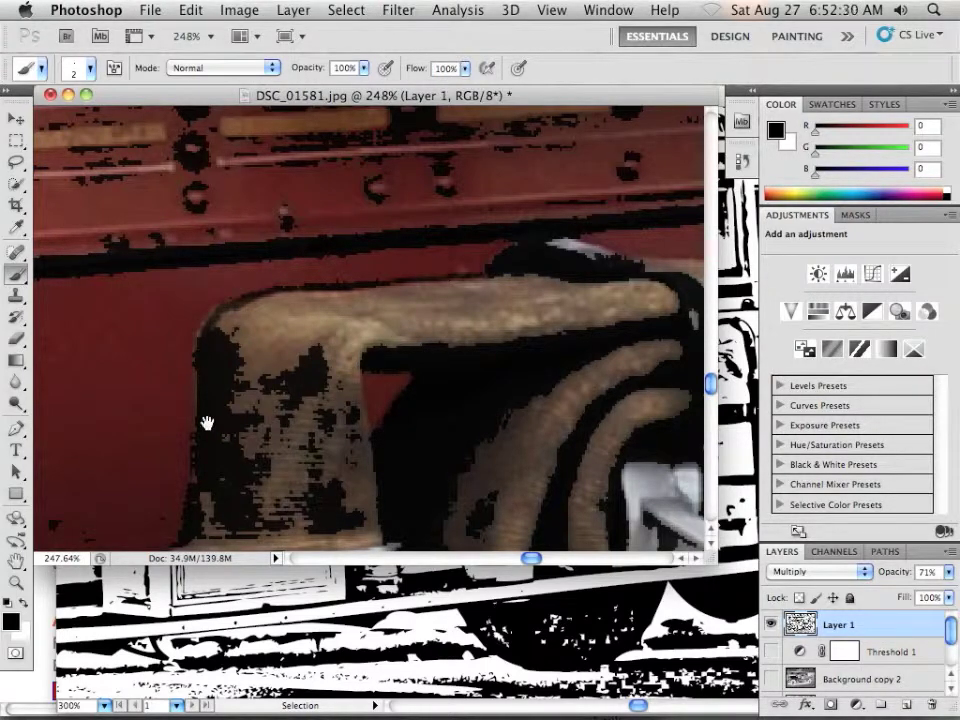
pyautogui.moveTo(208, 424)
pyautogui.mouseDown()
pyautogui.moveTo(251, 302)
pyautogui.moveTo(254, 311)
pyautogui.mouseUp()
pyautogui.moveTo(492, 236); pyautogui.dragTo(226, 341)
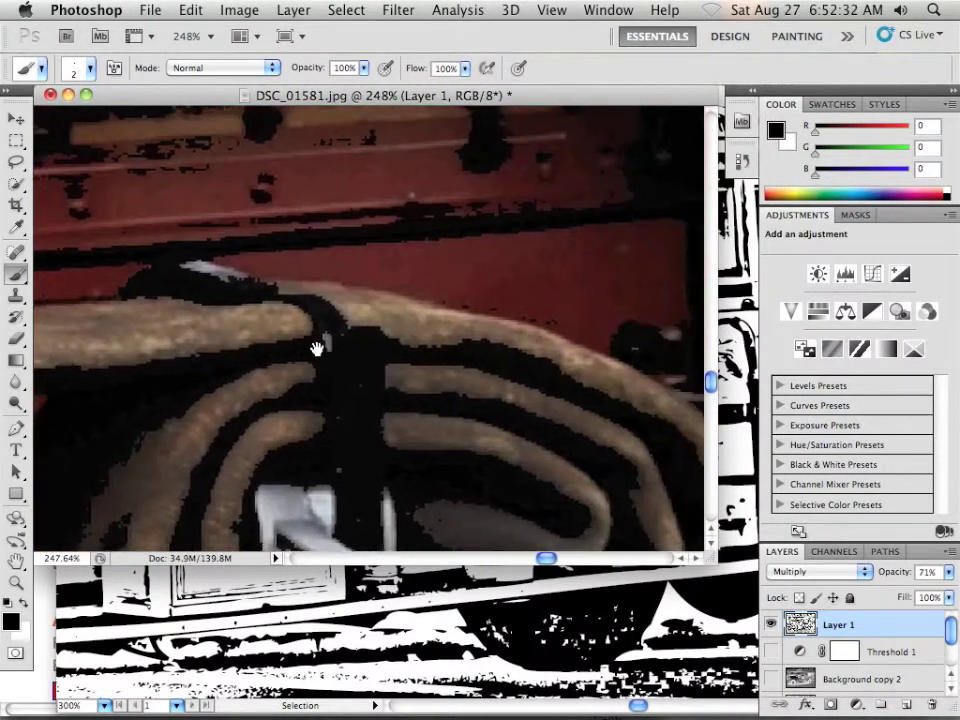
pyautogui.moveTo(247, 284)
pyautogui.mouseDown()
pyautogui.moveTo(298, 286)
pyautogui.moveTo(431, 317)
pyautogui.moveTo(583, 373)
pyautogui.moveTo(304, 292)
pyautogui.moveTo(253, 290)
pyautogui.mouseUp()
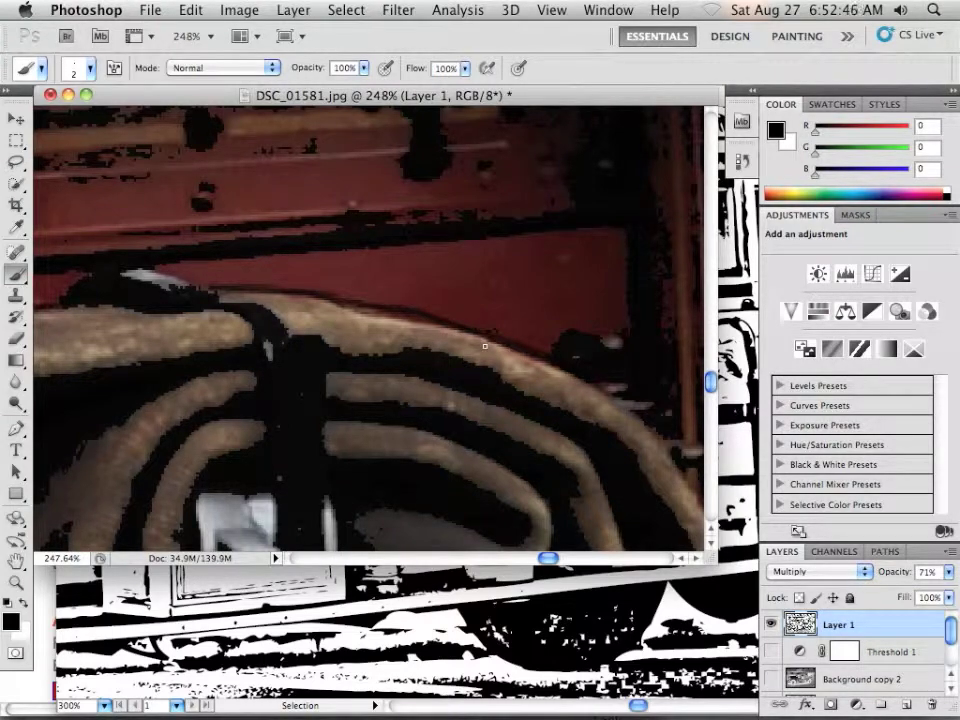
# Return Layer 1 to the Normal blend mode at 100% opacity
pyautogui.scroll(-6, 498, 316)
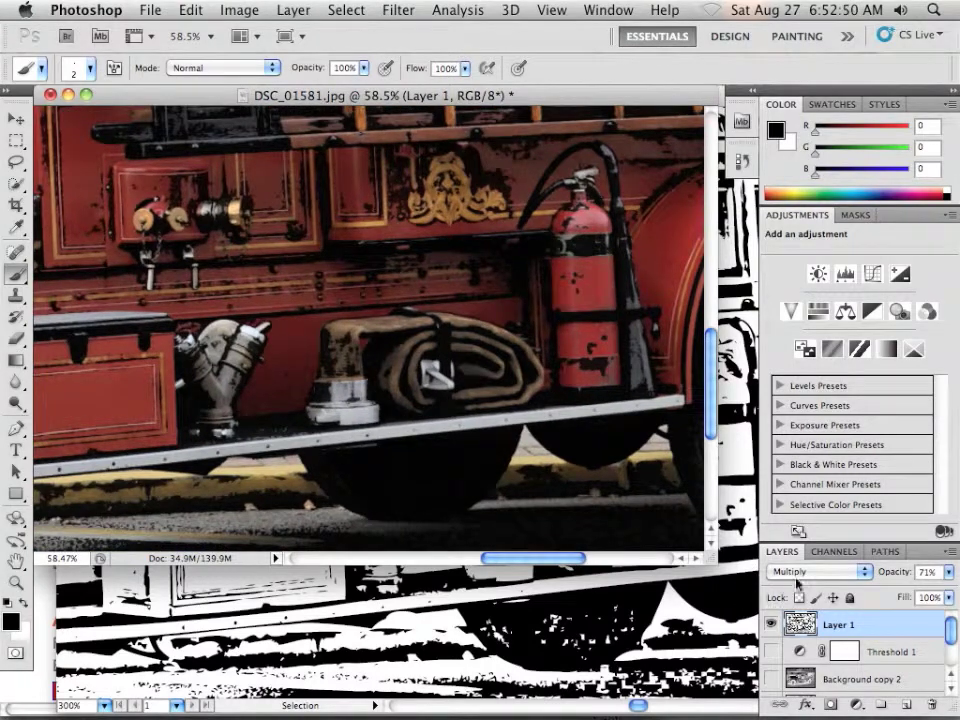
pyautogui.click(847, 578)
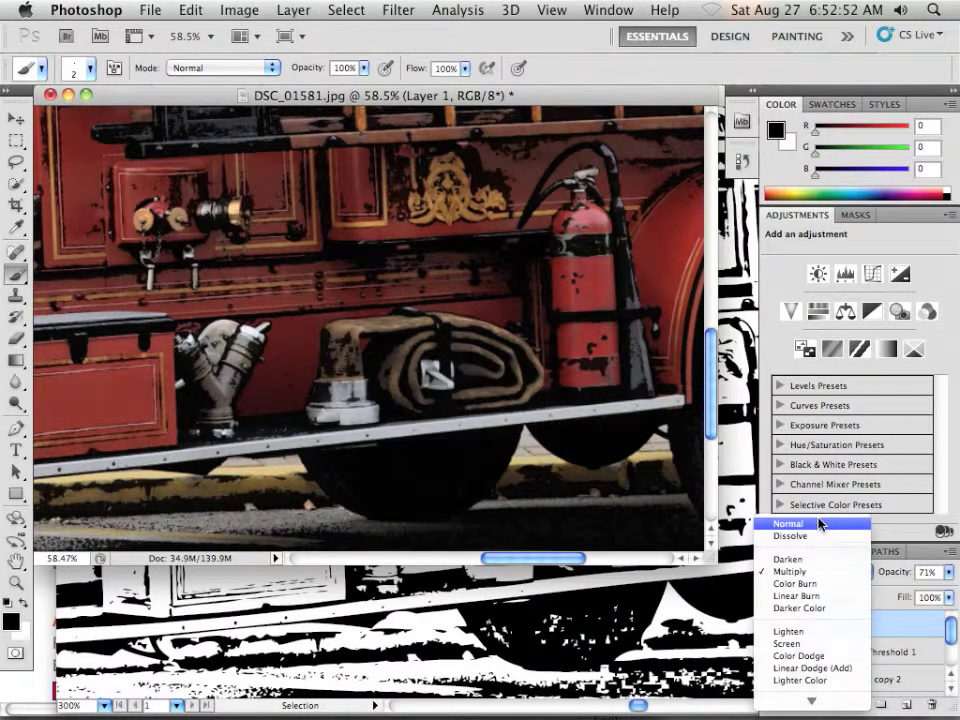
pyautogui.click(795, 521)
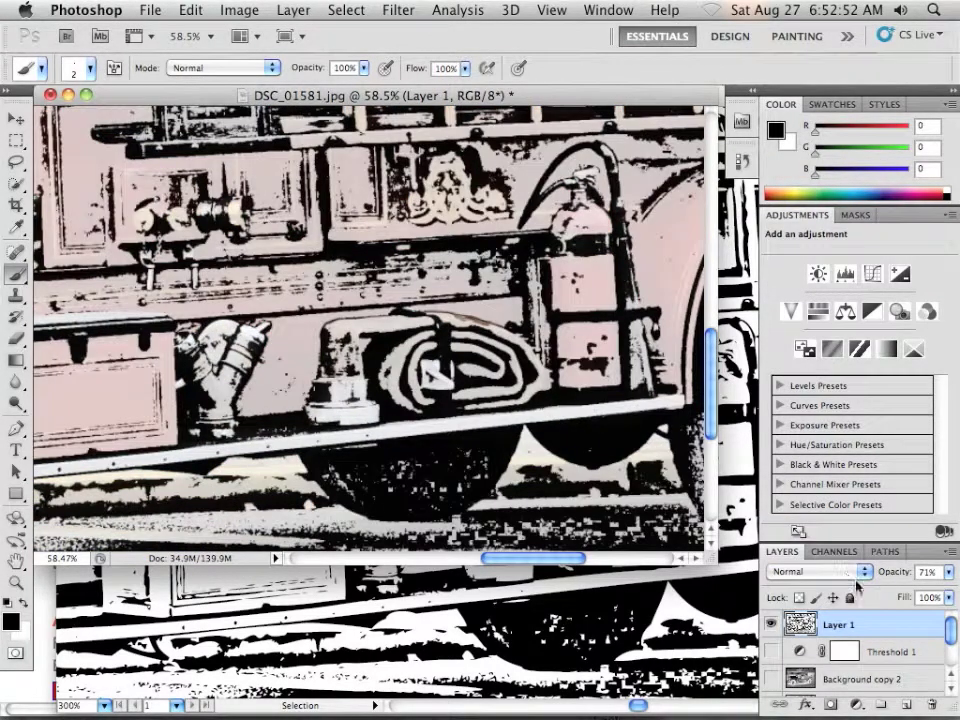
pyautogui.click(950, 574)
pyautogui.moveTo(916, 592); pyautogui.dragTo(943, 592)
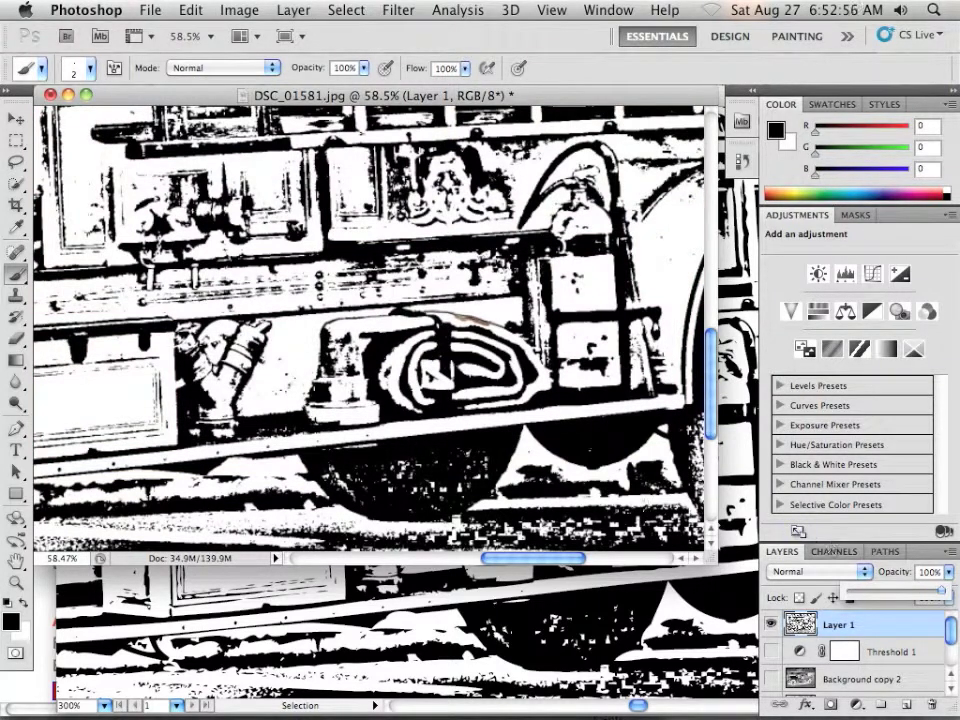
# Paint out the brown patch below the hose's new outline in white with a 9 px brush, undoing and redoing a stroke
pyautogui.scroll(5, 543, 452)
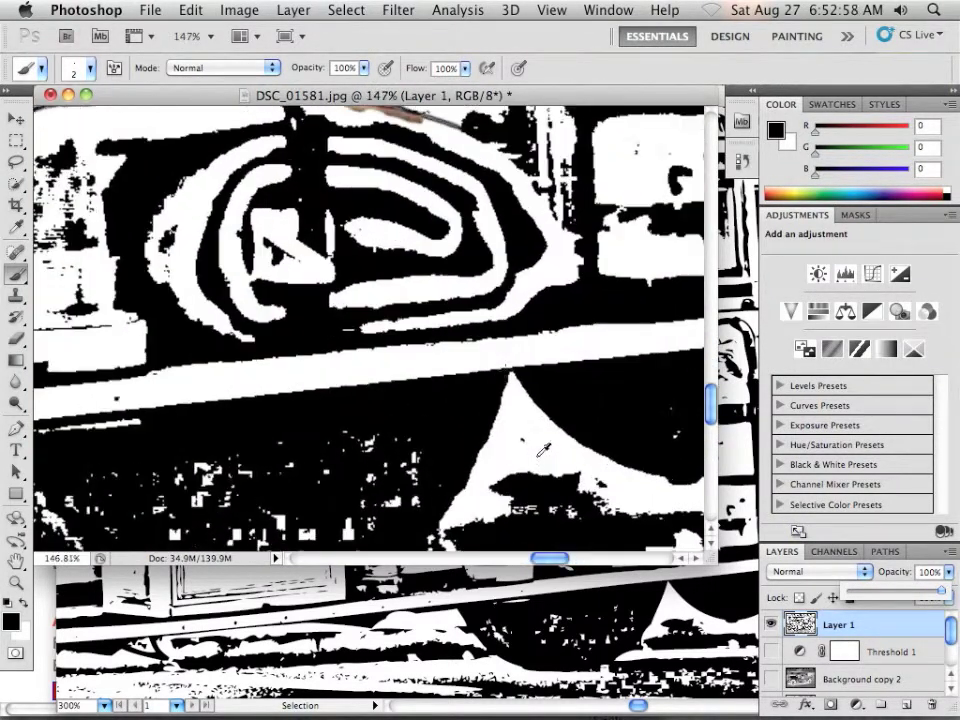
pyautogui.scroll(10, 455, 312)
pyautogui.hscroll(-5, 455, 312)
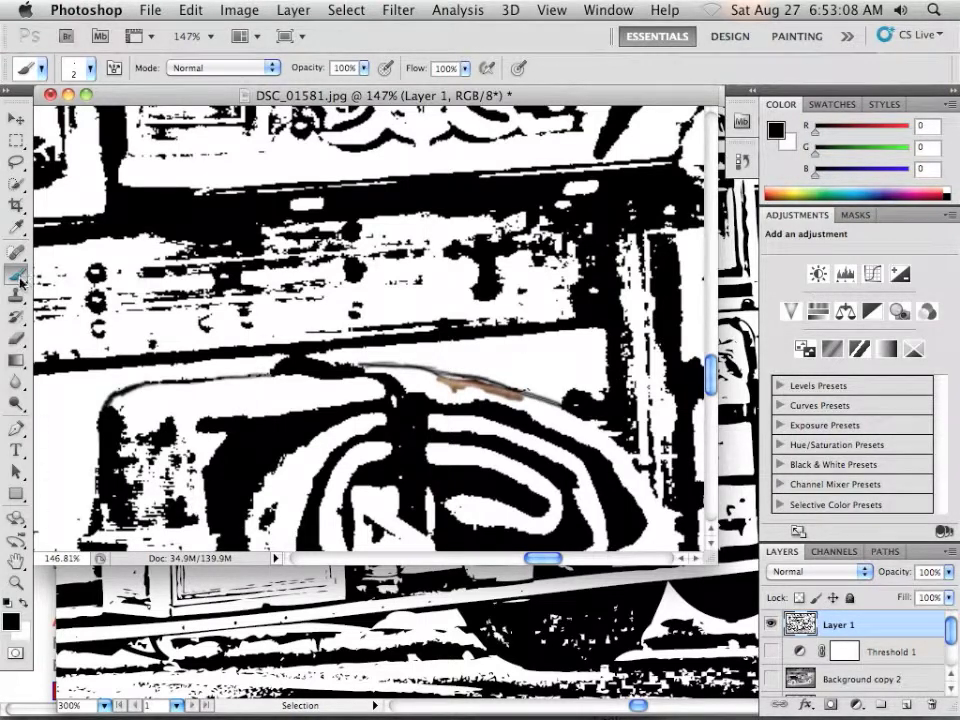
pyautogui.press('x')
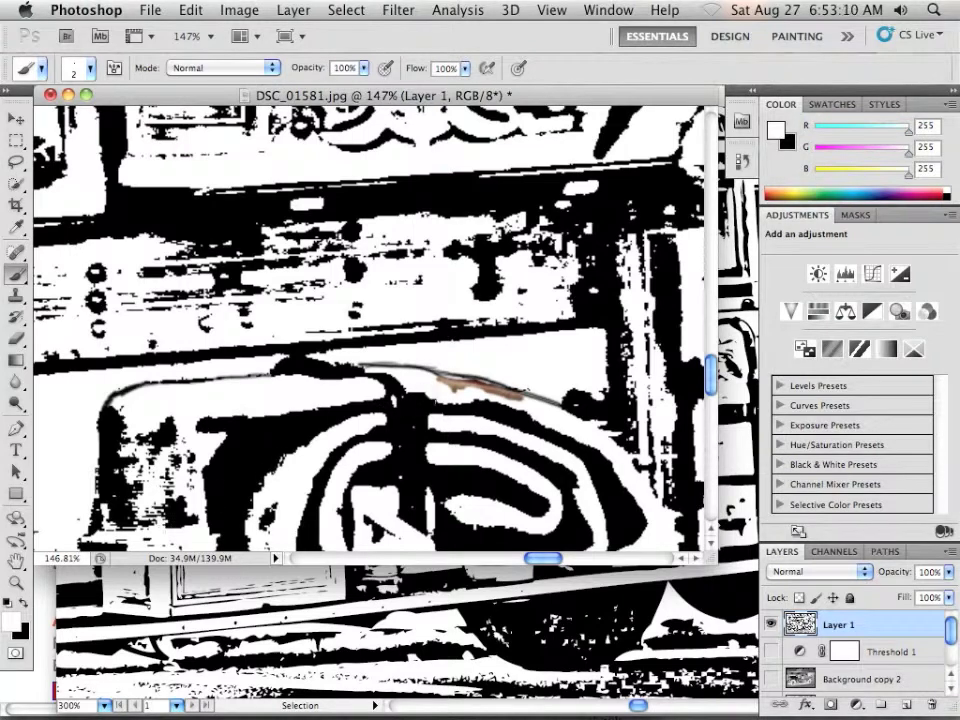
pyautogui.press(']')
pyautogui.press(']')
pyautogui.moveTo(455, 396)
pyautogui.mouseDown()
pyautogui.moveTo(439, 381)
pyautogui.moveTo(525, 402)
pyautogui.moveTo(482, 392)
pyautogui.moveTo(412, 398)
pyautogui.mouseUp()
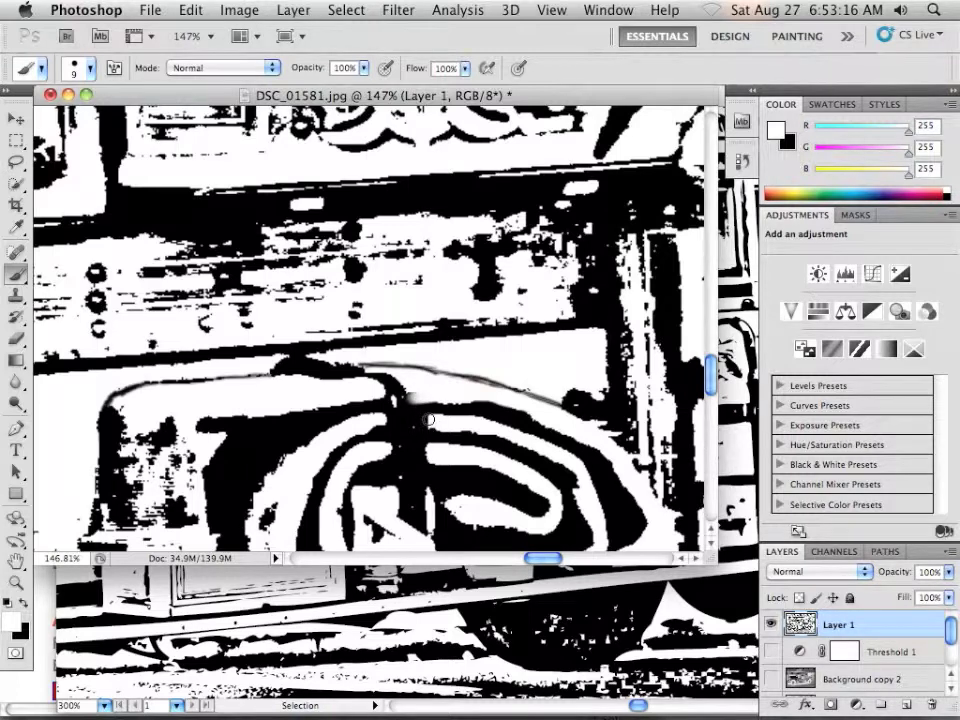
pyautogui.press('super+z')
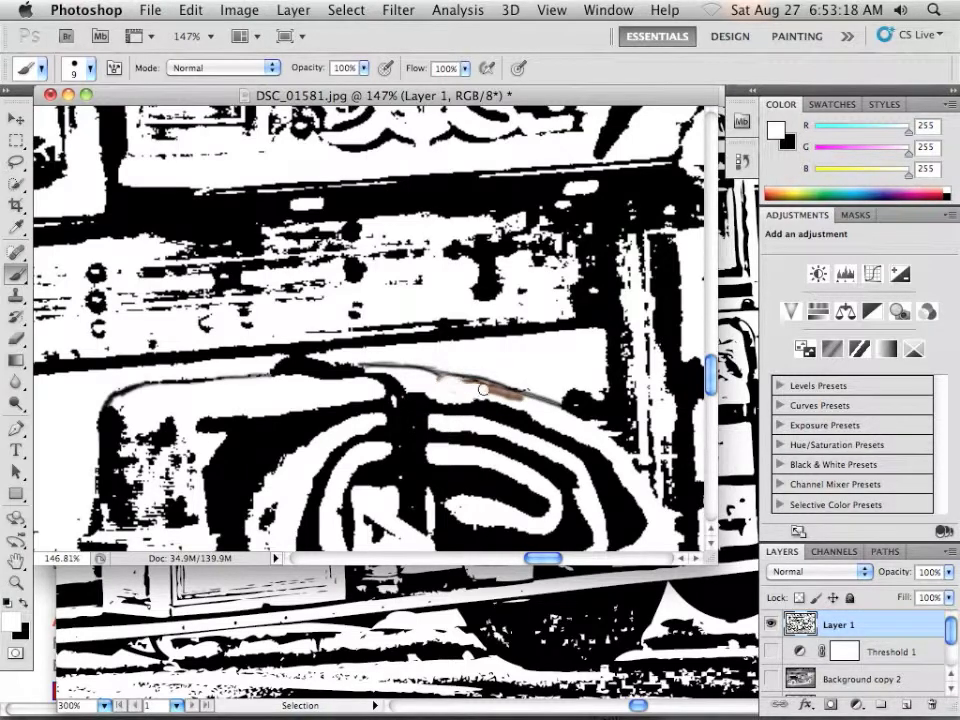
pyautogui.moveTo(484, 389)
pyautogui.mouseDown()
pyautogui.moveTo(524, 403)
pyautogui.moveTo(432, 383)
pyautogui.moveTo(486, 394)
pyautogui.mouseUp()
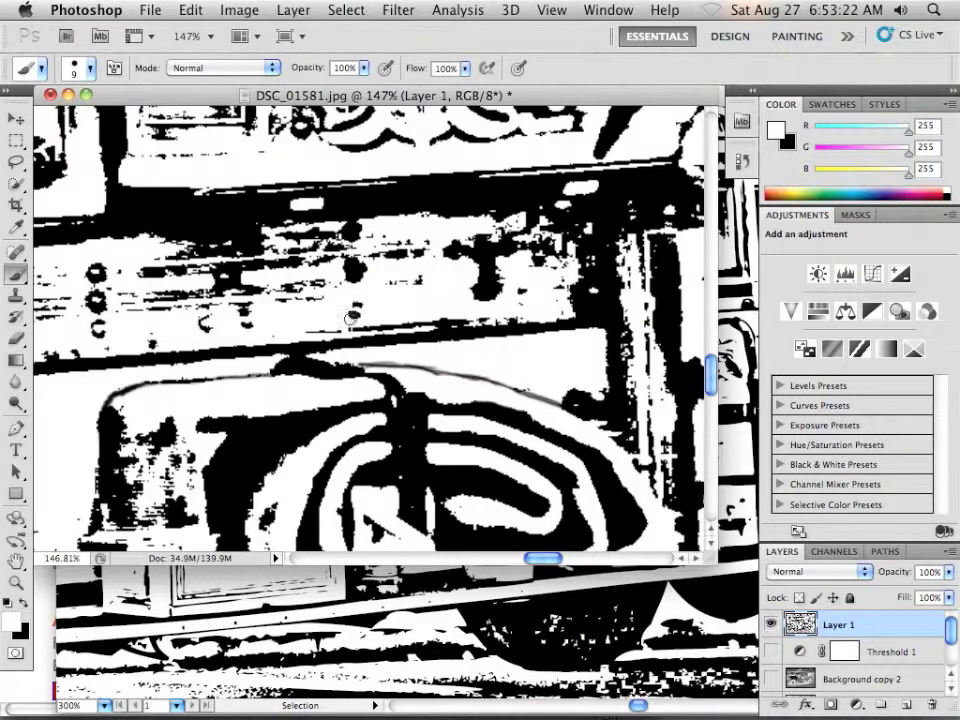
# Switch to the Pencil tool at 3 px and lower Layer 1's opacity to 24% to reveal the photo beneath
pyautogui.moveTo(16, 273); pyautogui.dragTo(40, 289)
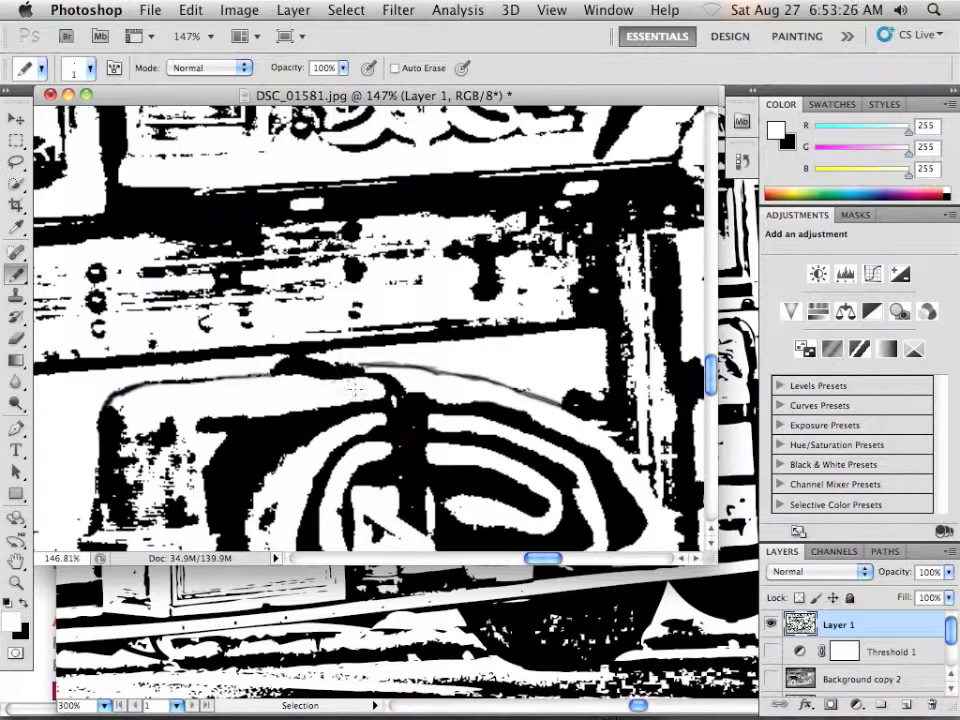
pyautogui.press(']')
pyautogui.press(']')
pyautogui.click(949, 572)
pyautogui.moveTo(945, 592); pyautogui.dragTo(871, 596)
# Trace the missing outlines of the two round brass caps on the side panel with a 1 px black pencil
pyautogui.press('space')
pyautogui.moveTo(256, 292); pyautogui.dragTo(429, 189)
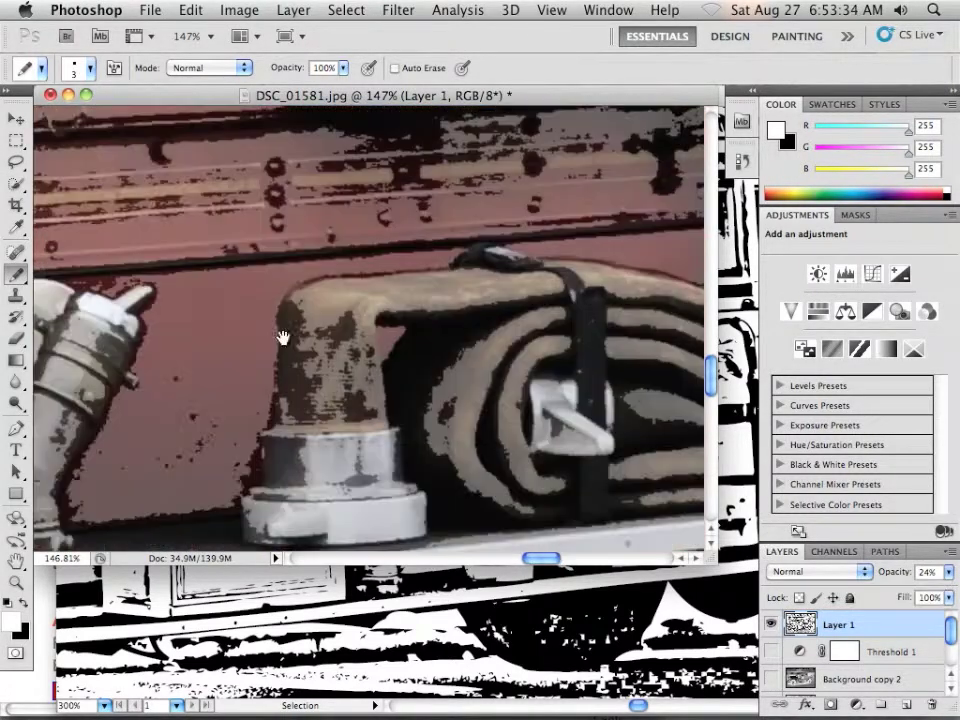
pyautogui.moveTo(283, 338); pyautogui.dragTo(520, 130)
pyautogui.moveTo(342, 315)
pyautogui.mouseDown()
pyautogui.moveTo(349, 379)
pyautogui.moveTo(381, 416)
pyautogui.moveTo(358, 369)
pyautogui.moveTo(424, 361)
pyautogui.moveTo(401, 360)
pyautogui.moveTo(373, 392)
pyautogui.moveTo(407, 377)
pyautogui.moveTo(354, 397)
pyautogui.mouseUp()
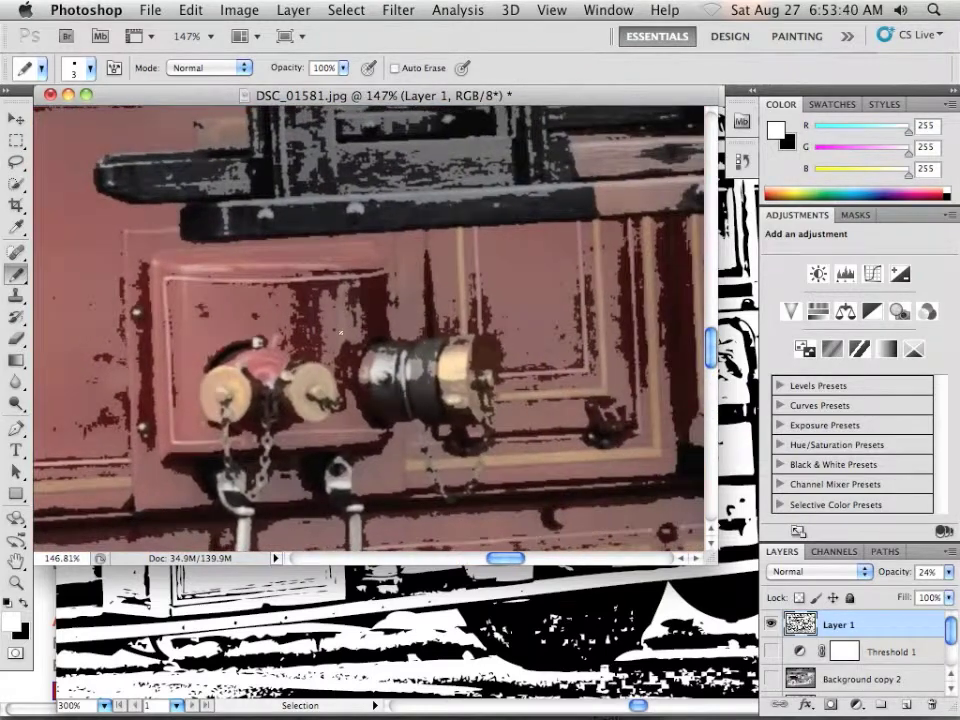
pyautogui.scroll(5, 341, 333)
pyautogui.moveTo(299, 345); pyautogui.dragTo(389, 291)
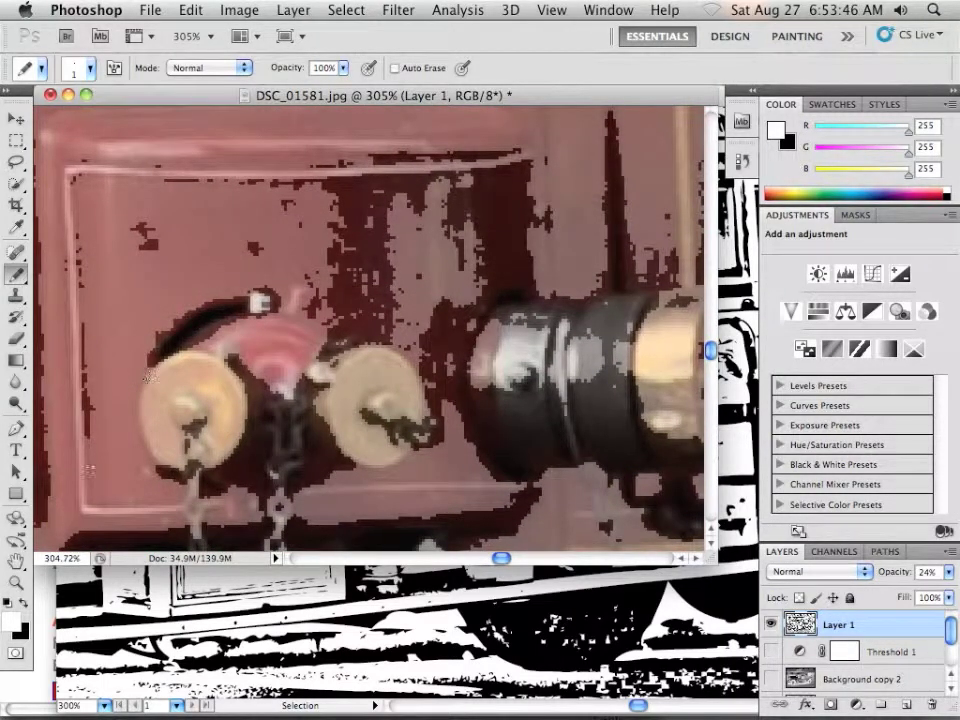
pyautogui.click(24, 601)
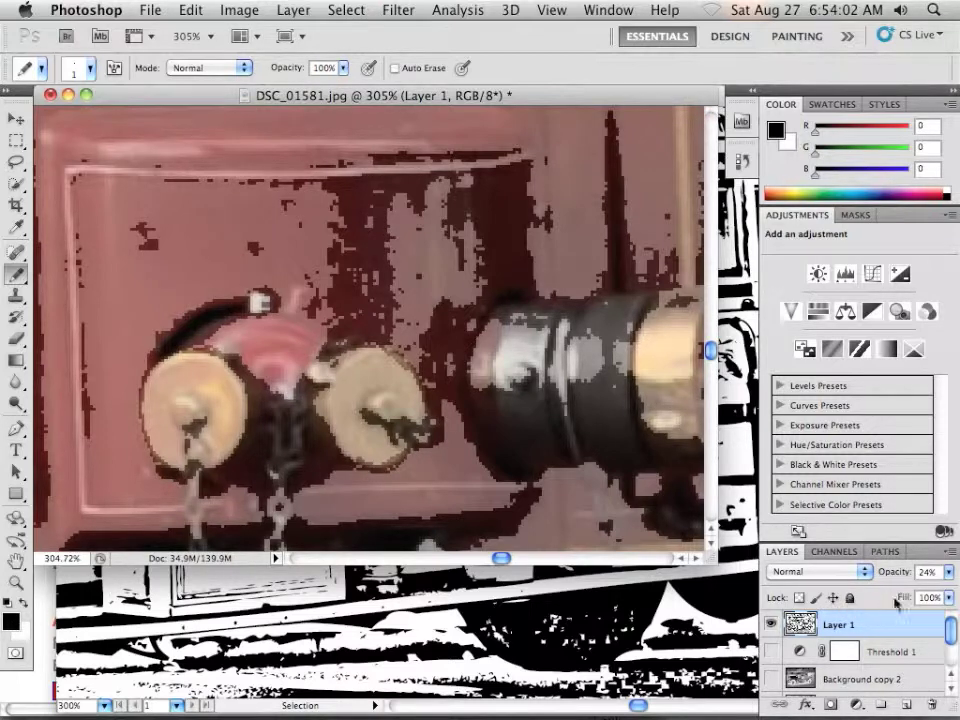
# Return Layer 1 to 100% opacity and fill in the black outline along the right cap's upper-left edge
pyautogui.click(947, 574)
pyautogui.moveTo(922, 590); pyautogui.dragTo(942, 591)
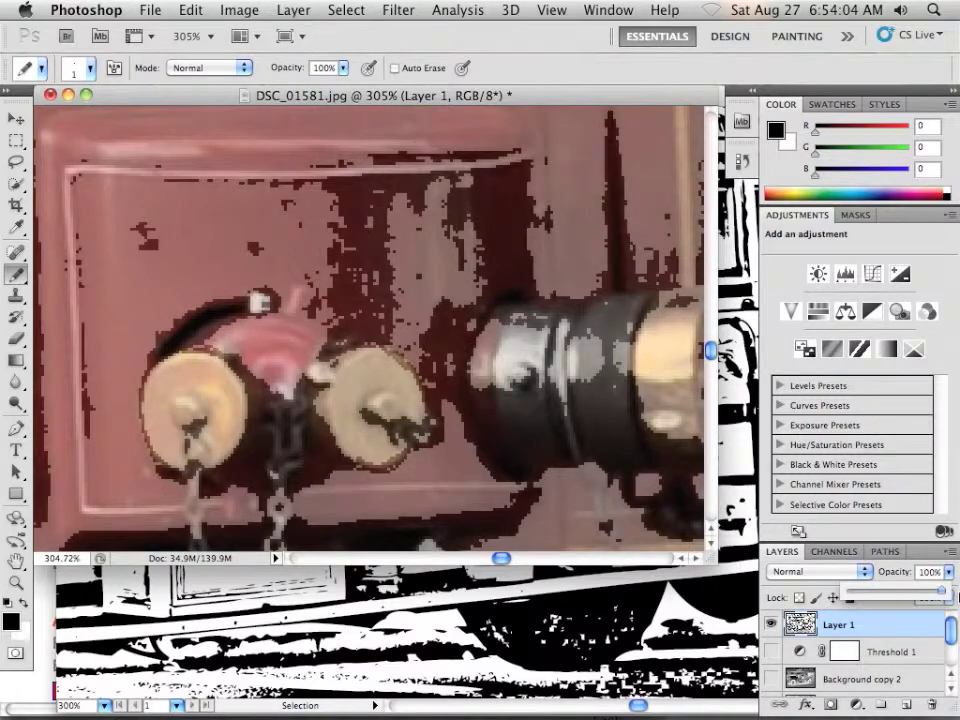
pyautogui.click(318, 382)
pyautogui.moveTo(319, 385); pyautogui.dragTo(350, 352)
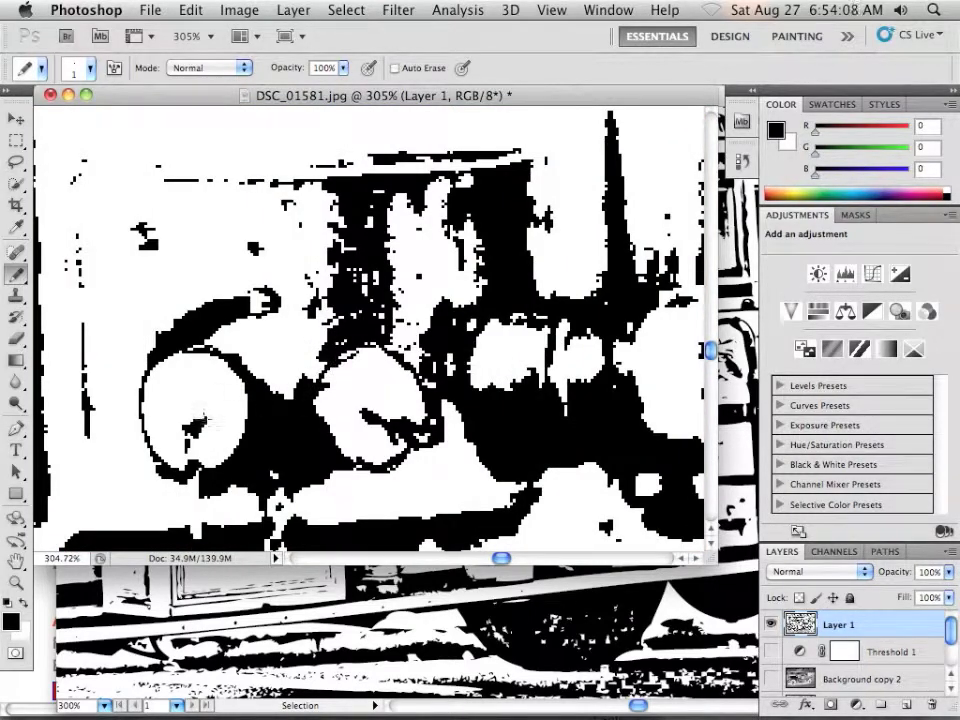
# Pencil in black outlines for the centre knobs of both round caps, and review the whole fire truck image
pyautogui.moveTo(205, 403)
pyautogui.mouseDown()
pyautogui.moveTo(192, 380)
pyautogui.moveTo(180, 414)
pyautogui.moveTo(206, 418)
pyautogui.moveTo(192, 388)
pyautogui.mouseUp()
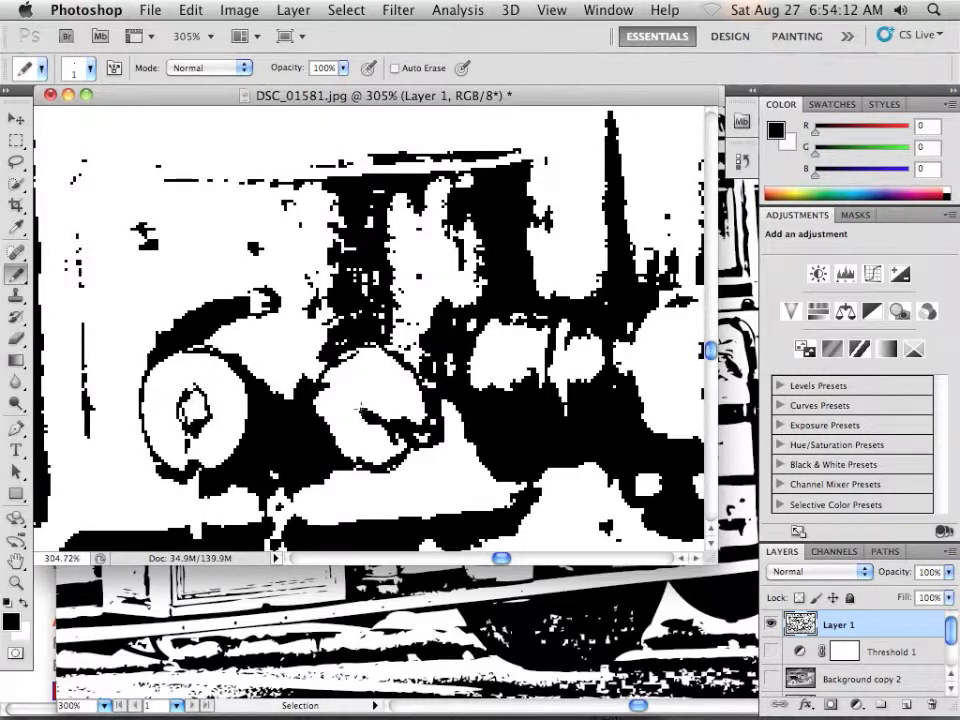
pyautogui.moveTo(371, 430); pyautogui.dragTo(384, 388)
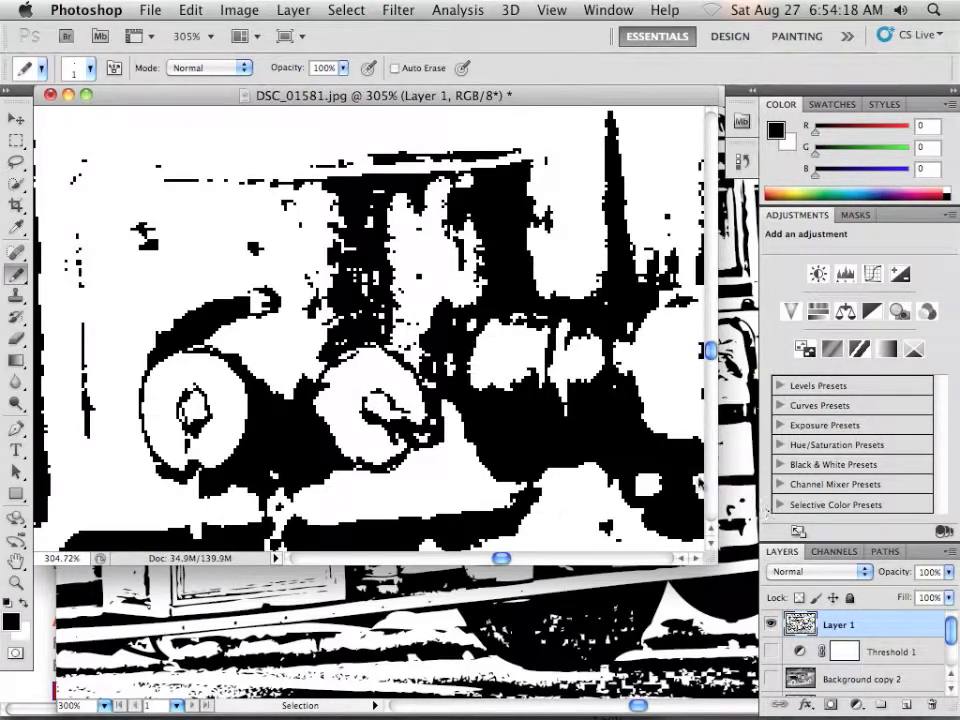
pyautogui.scroll(-10, 468, 396)
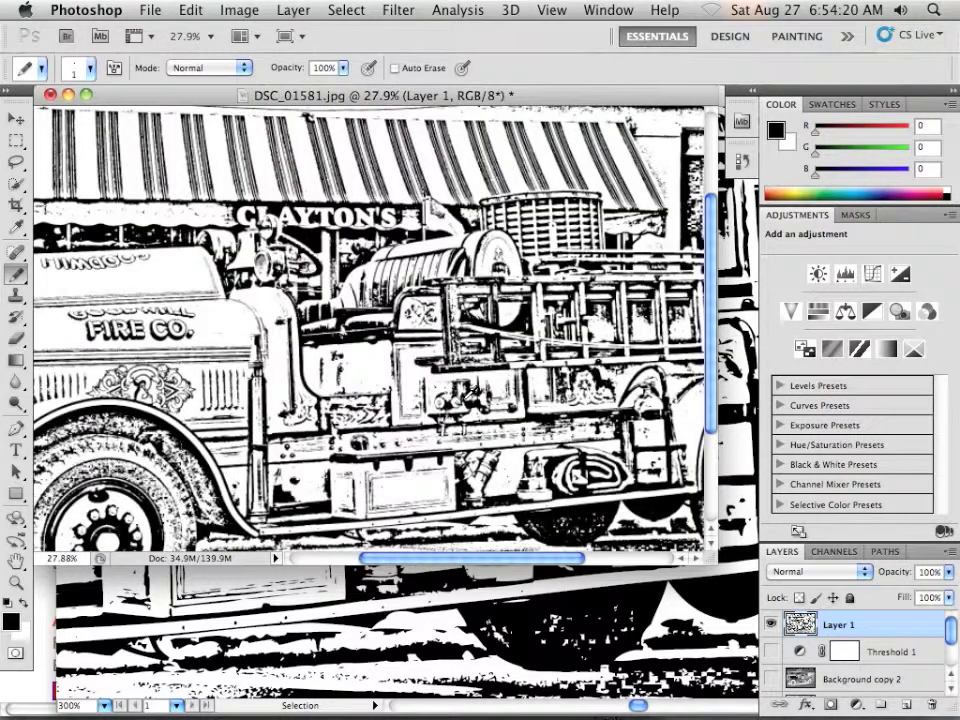
pyautogui.scroll(-2, 470, 400)
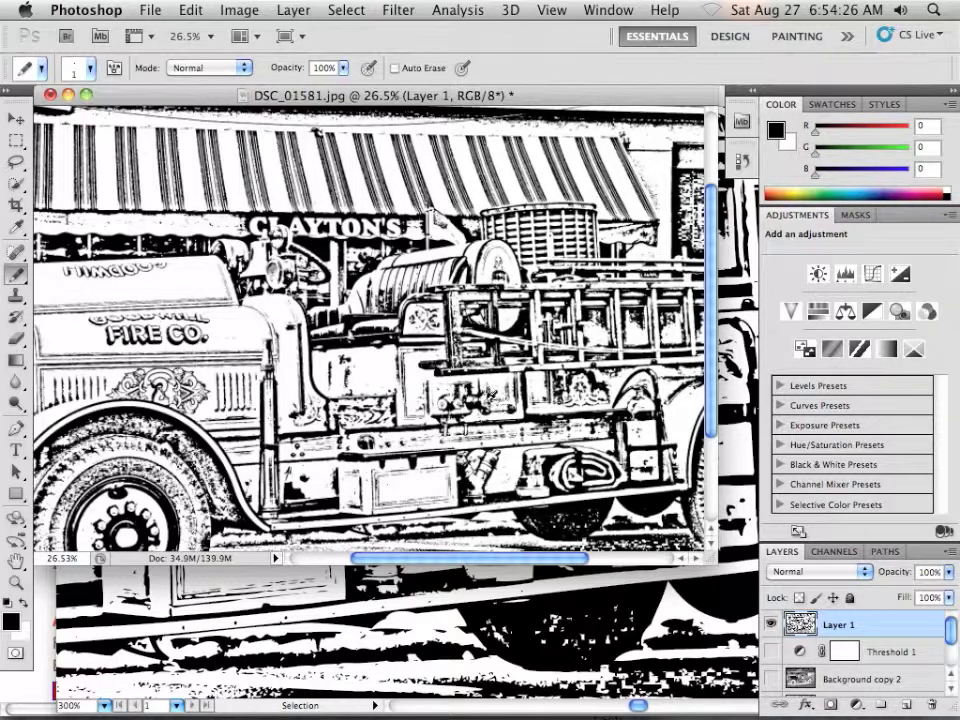
pyautogui.scroll(-4, 372, 302)
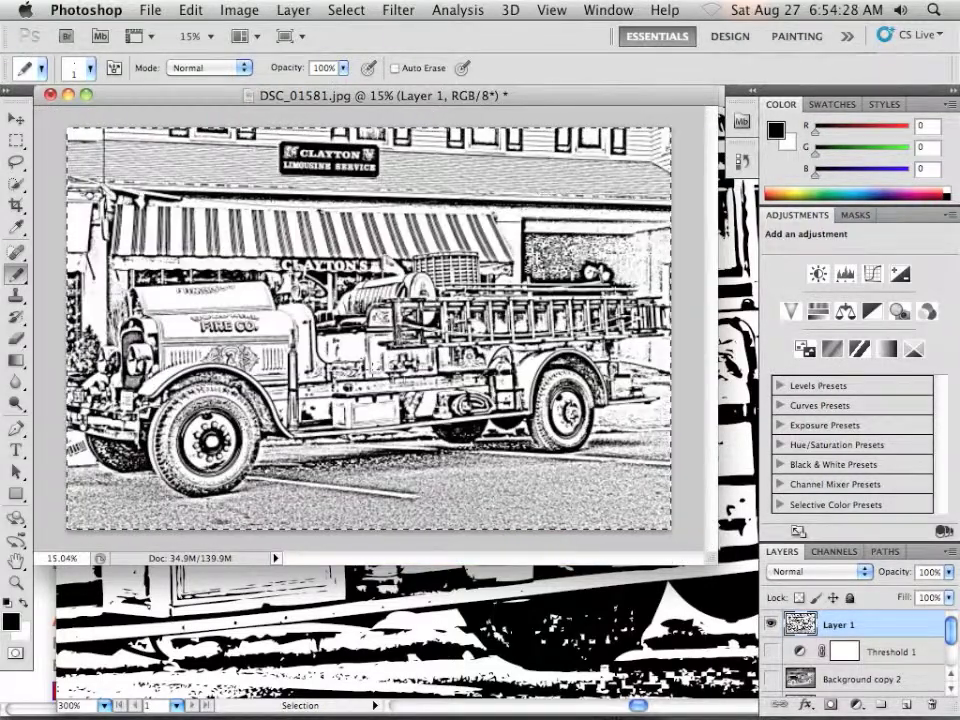